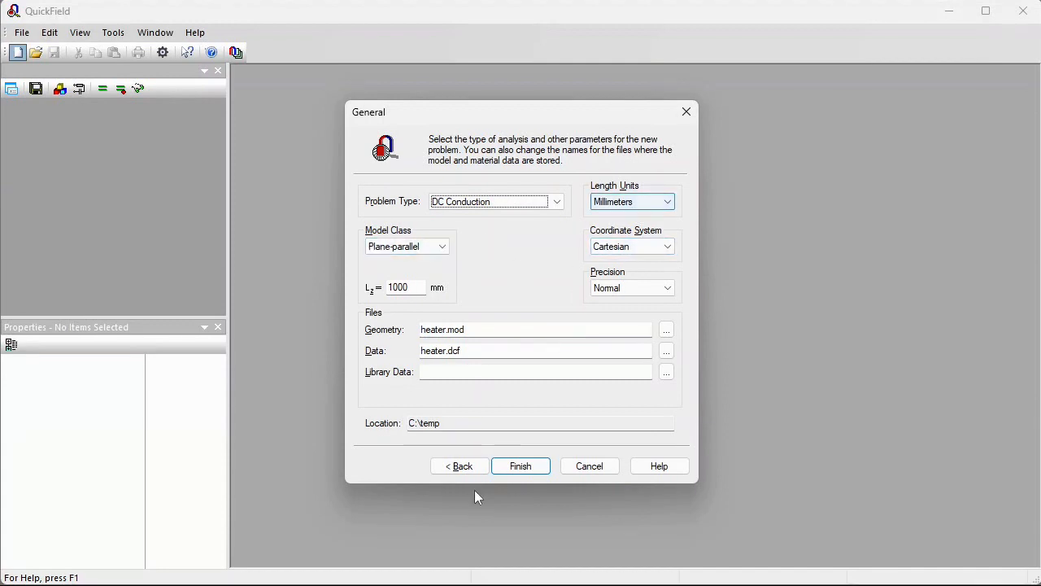
Create the new DC Conduction plane-parallel problem named heater in millimetres and open its geometry
{"action": "left_click", "coordinate": [507, 470]}
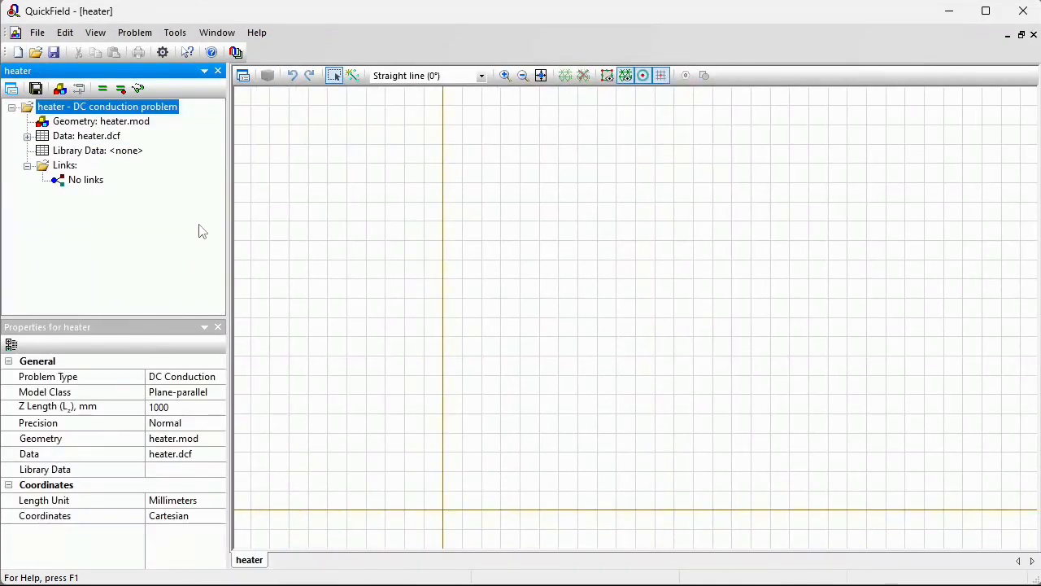
{"action": "left_click", "coordinate": [56, 89]}
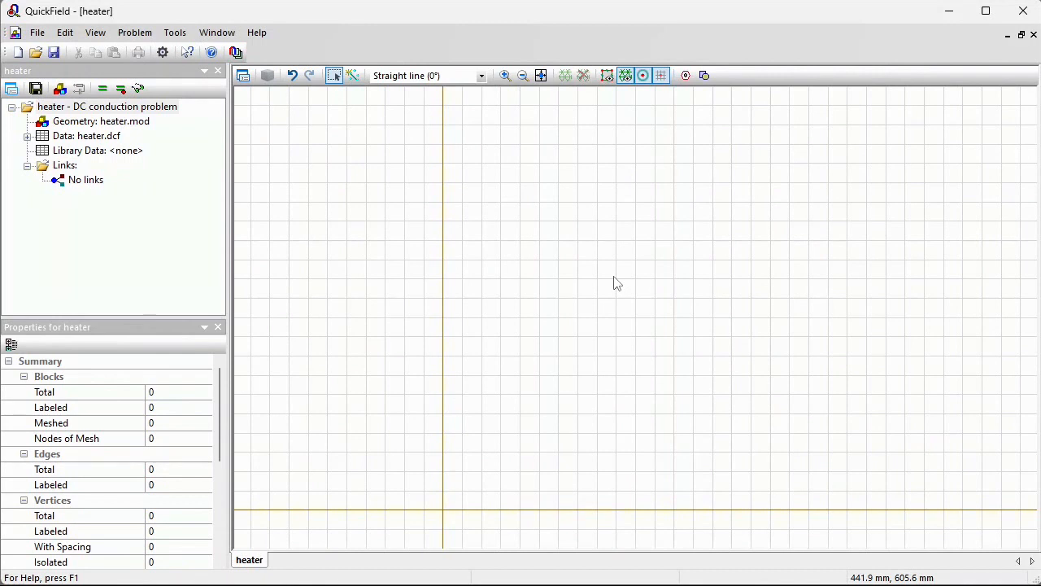
{"action": "left_click", "coordinate": [38, 32]}
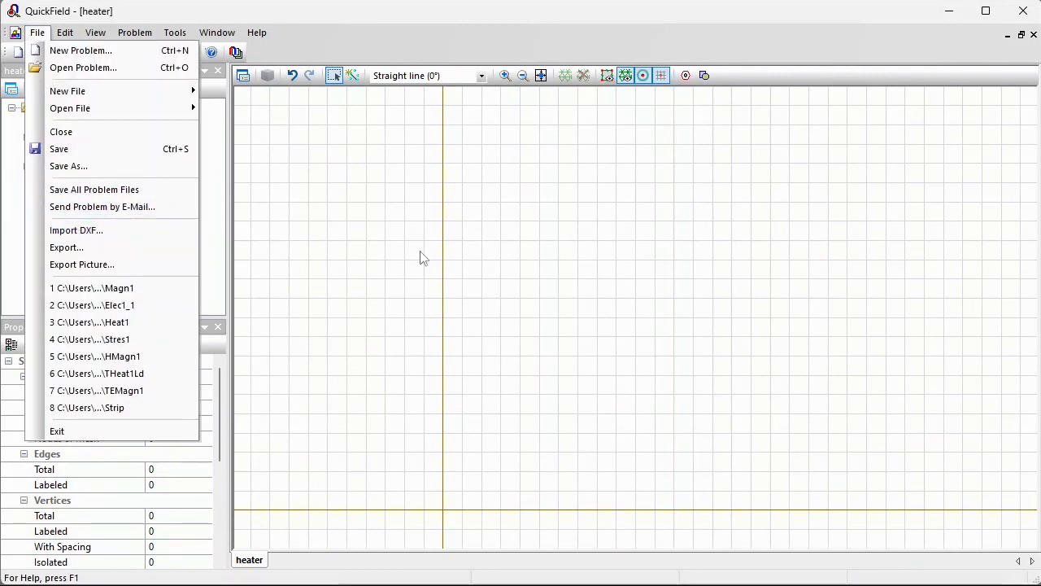
{"action": "left_click", "coordinate": [555, 281]}
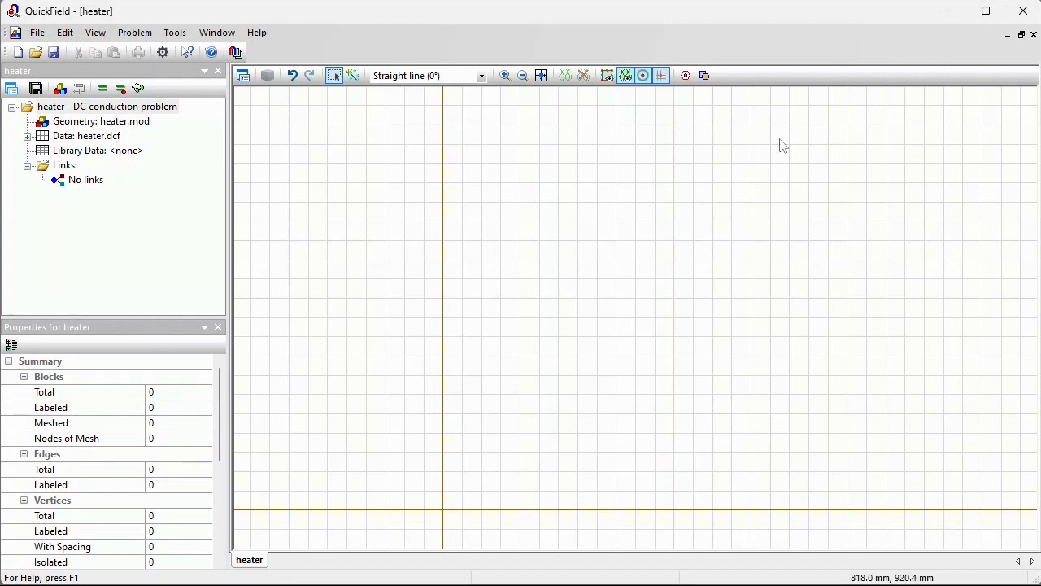
Insert a rectangle 2 mm wide and 0.002 mm high with its lower-left corner at the origin
{"action": "left_click", "coordinate": [705, 76]}
{"action": "left_click", "coordinate": [541, 259]}
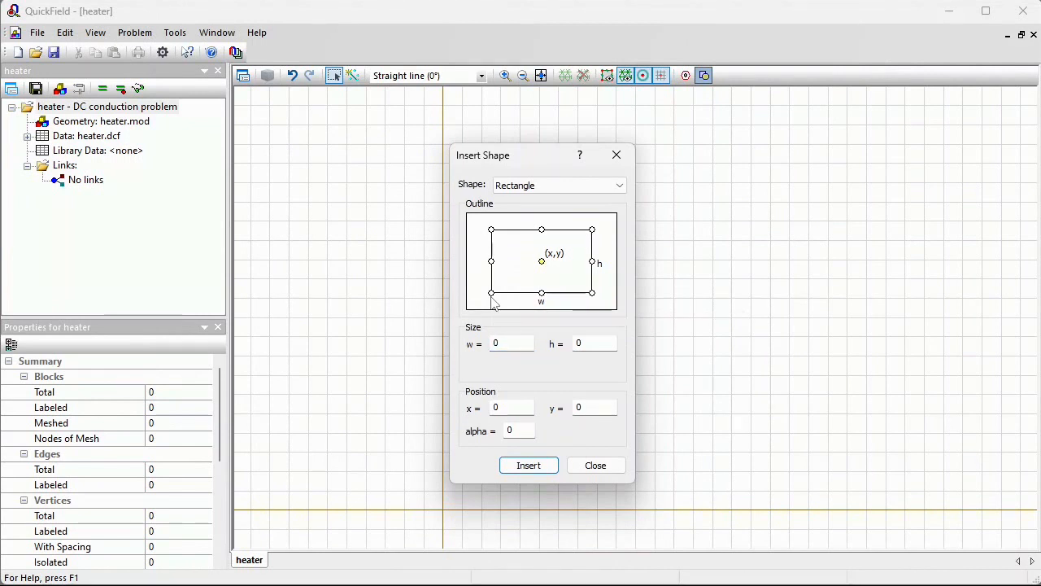
{"action": "left_click", "coordinate": [491, 292]}
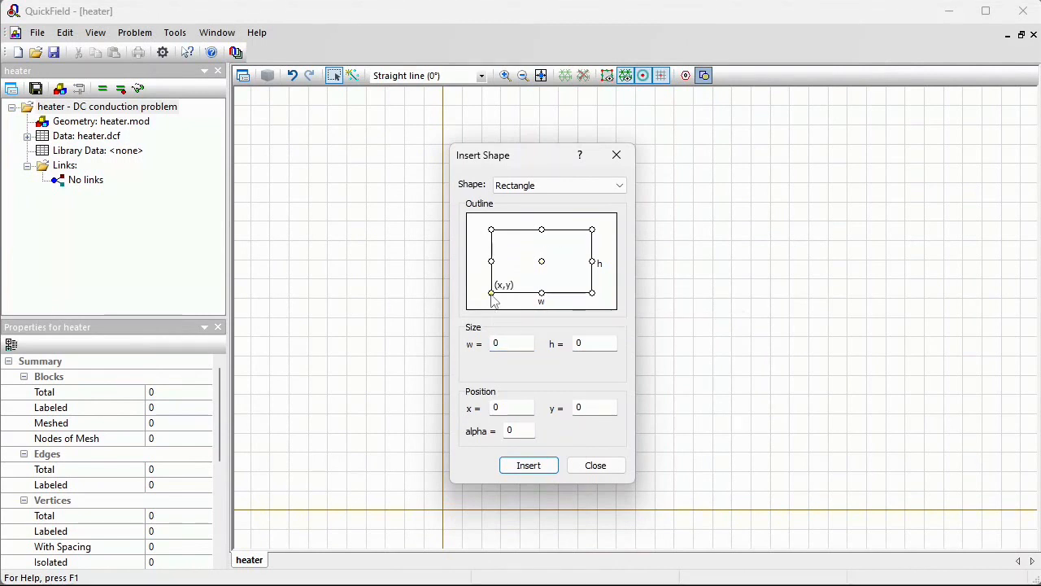
{"action": "double_click", "coordinate": [508, 343]}
{"action": "type", "text": "2"}
{"action": "double_click", "coordinate": [592, 343]}
{"action": "type", "text": "0.002"}
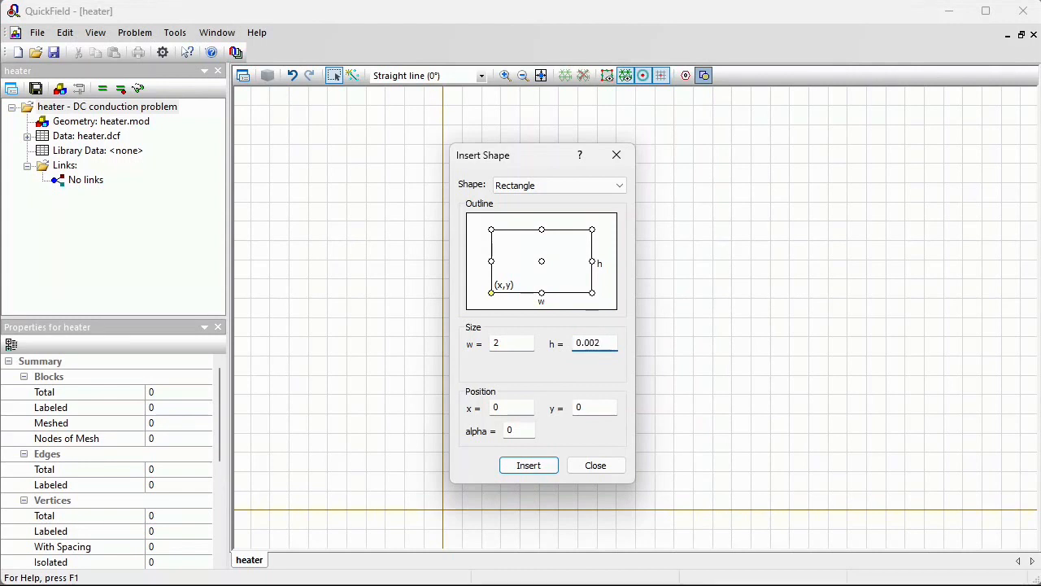
{"action": "left_click", "coordinate": [529, 470]}
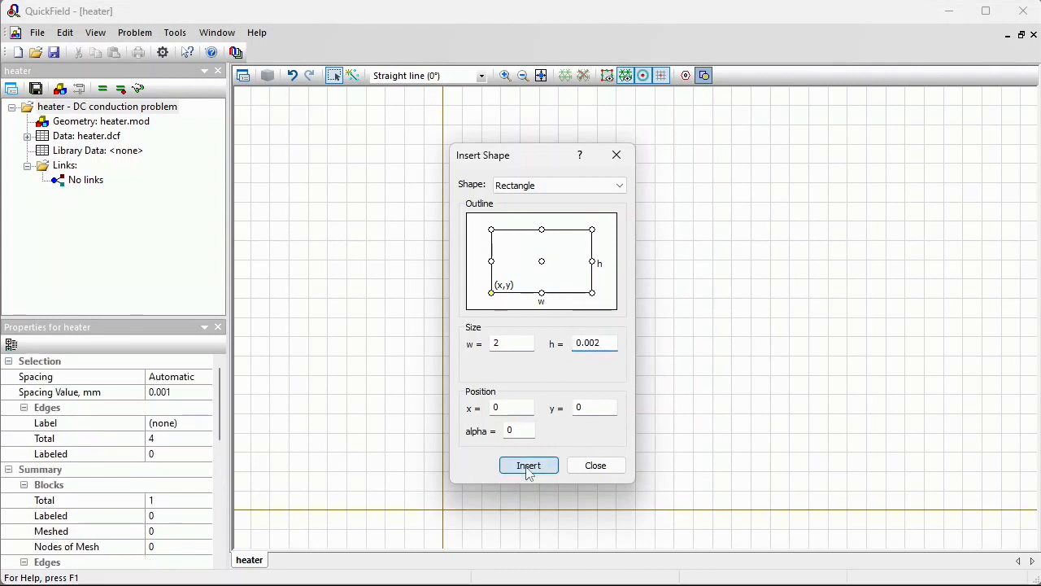
{"action": "left_click", "coordinate": [593, 469]}
Draw a slanted edge from the rectangle's upper-left corner down to the axis 0.002 mm left of the origin
{"action": "left_click", "coordinate": [541, 77]}
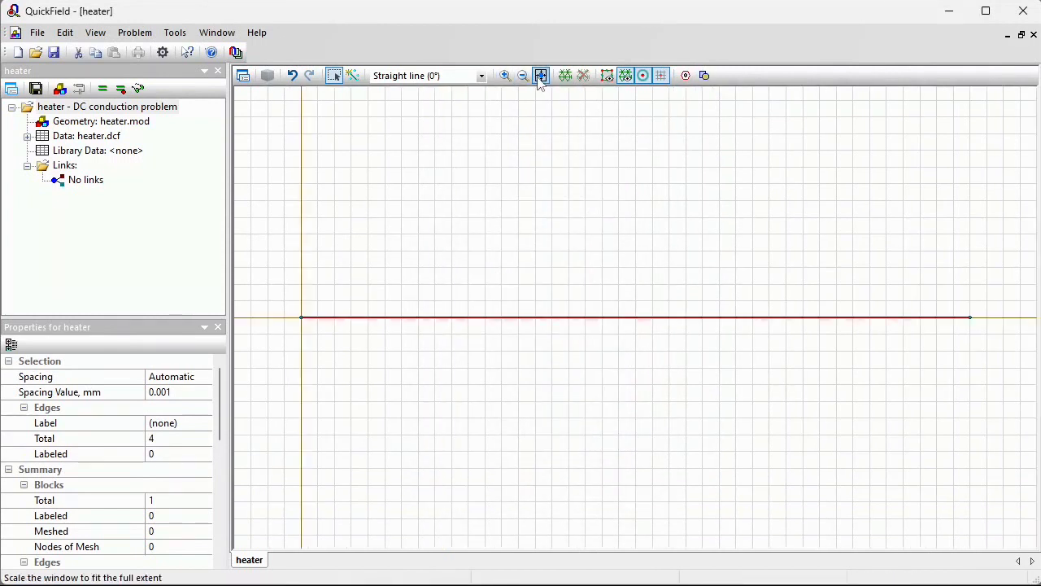
{"action": "left_click", "coordinate": [505, 75]}
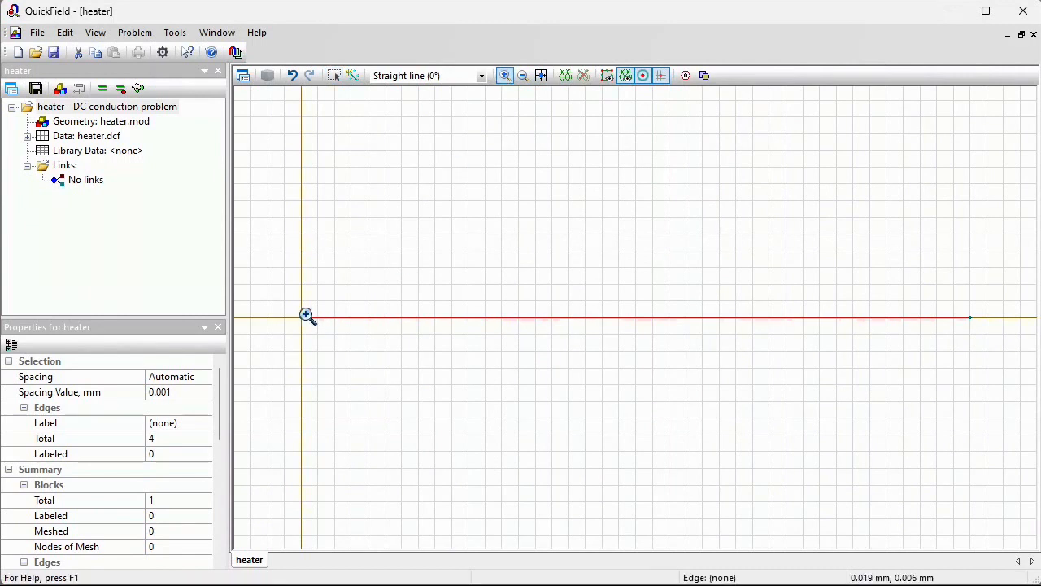
{"action": "left_click_drag", "start_coordinate": [286, 306], "coordinate": [318, 332]}
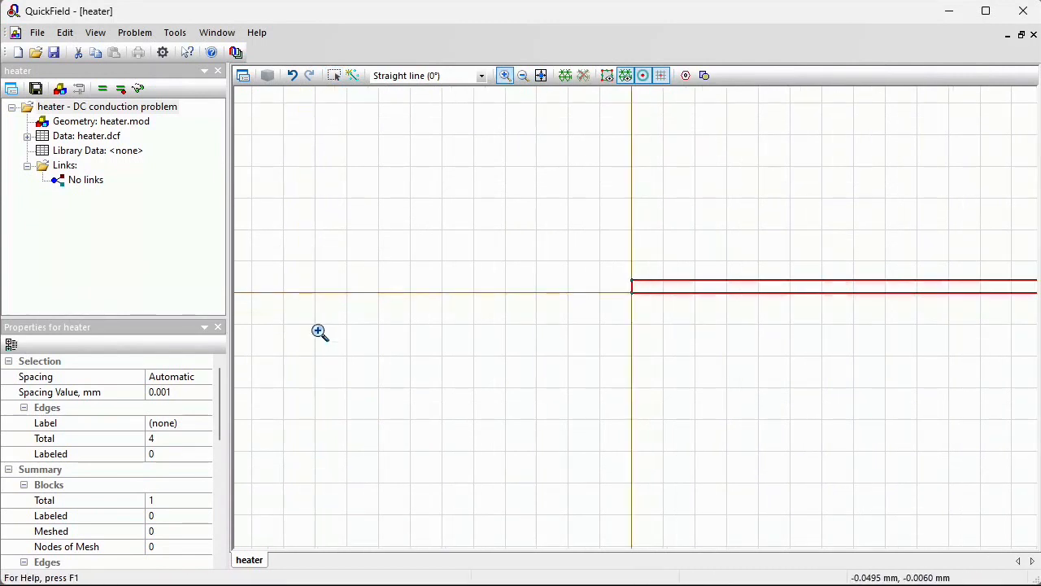
{"action": "left_click_drag", "start_coordinate": [588, 269], "coordinate": [692, 309]}
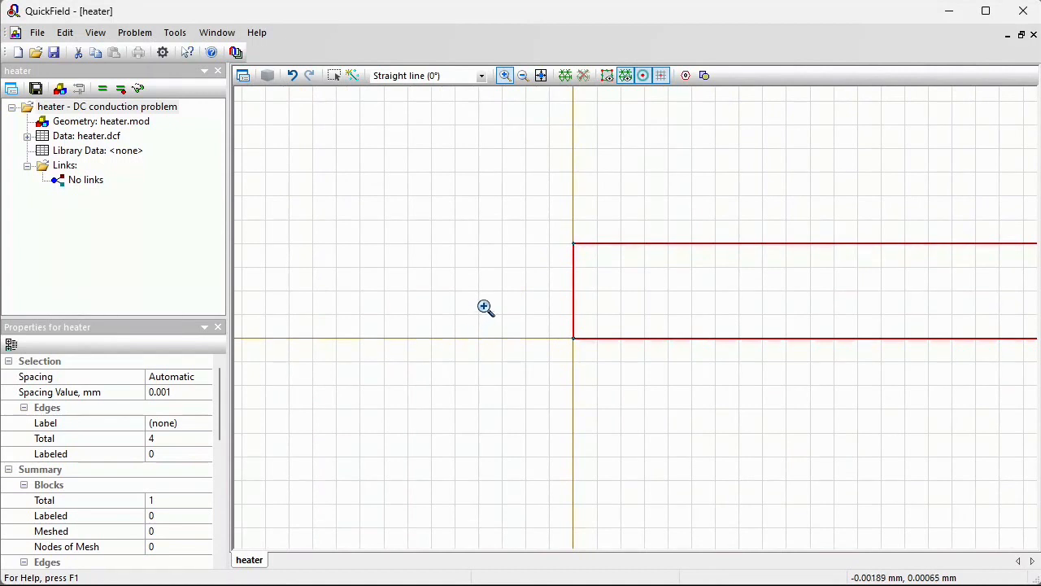
{"action": "left_click", "coordinate": [354, 81]}
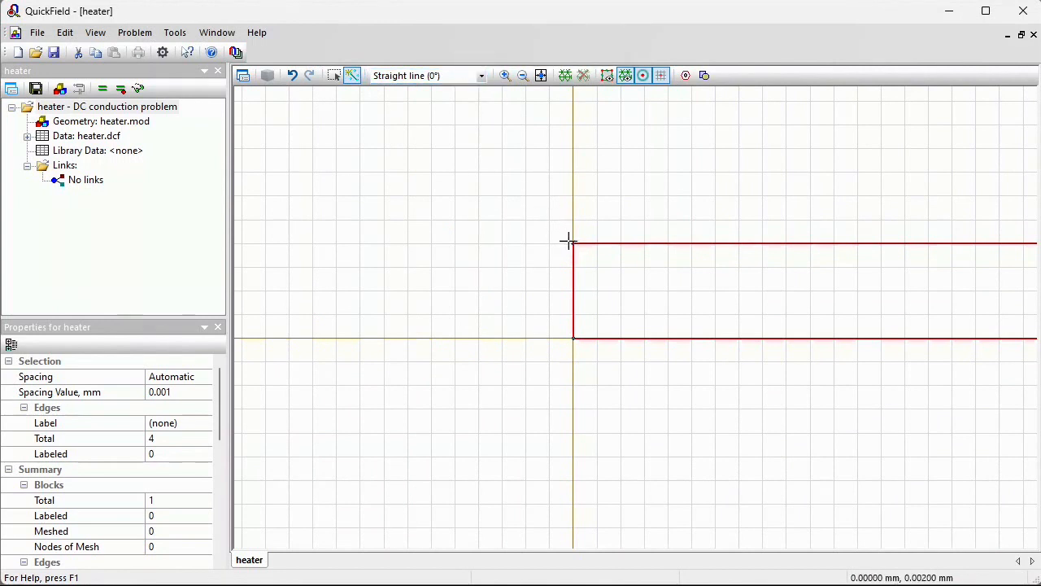
{"action": "left_click_drag", "start_coordinate": [571, 243], "coordinate": [477, 333]}
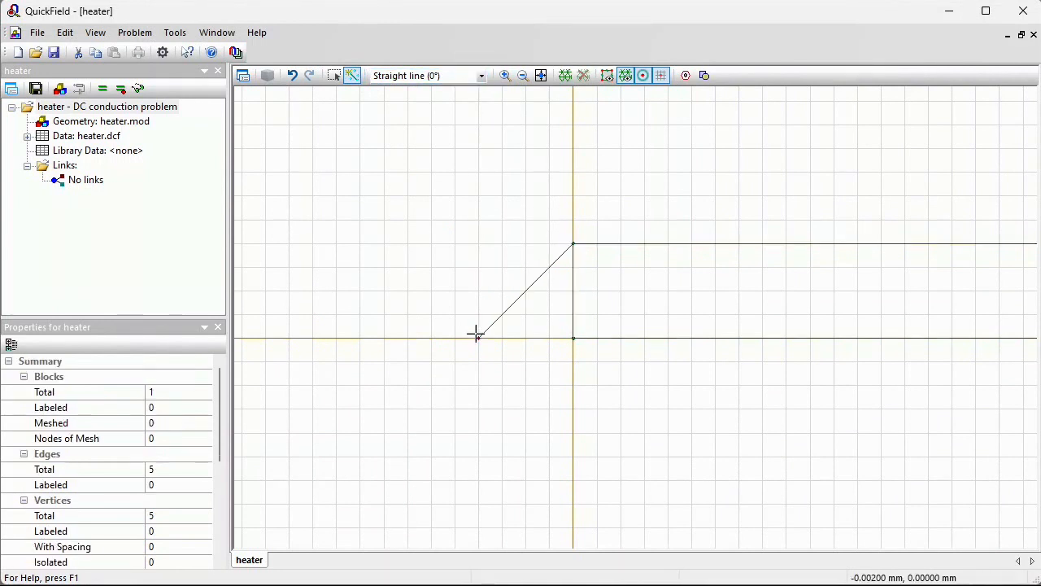
{"action": "left_click_drag", "start_coordinate": [571, 337], "coordinate": [573, 242]}
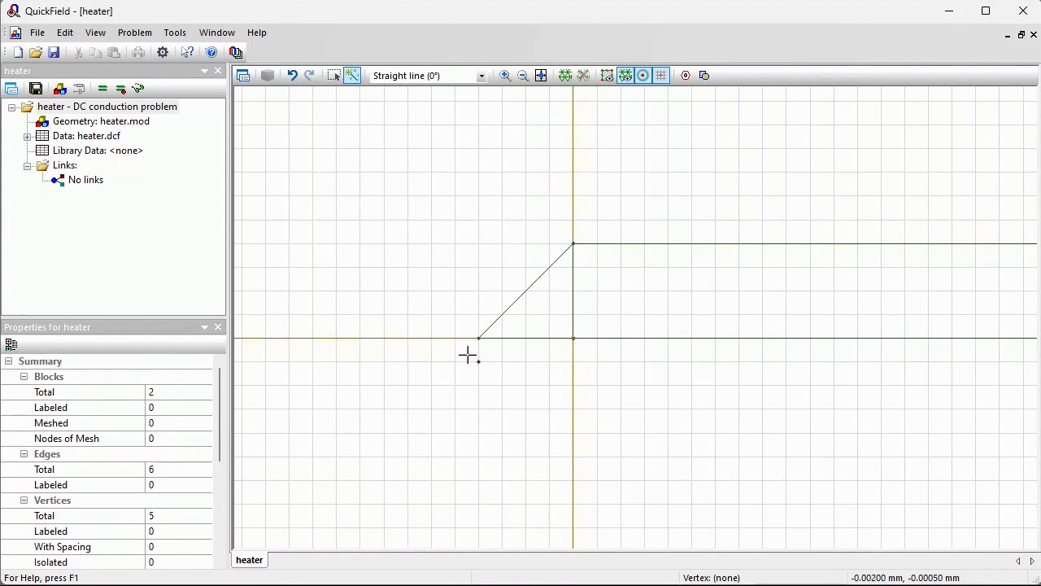
Draw a slanted edge from the rectangle's upper-right corner down to the axis just beyond its right end
{"action": "left_click", "coordinate": [541, 75]}
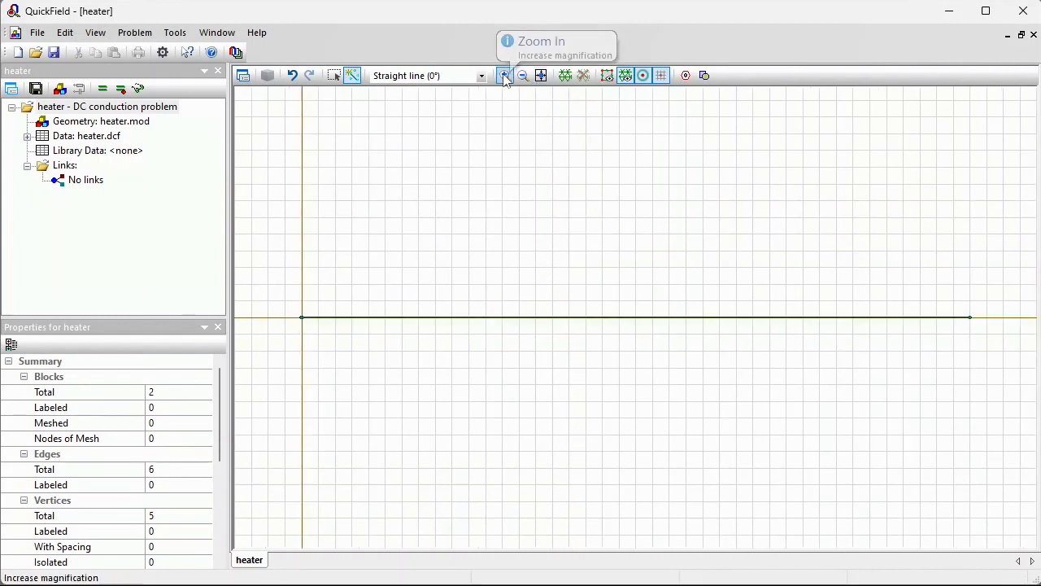
{"action": "left_click", "coordinate": [504, 75]}
{"action": "left_click_drag", "start_coordinate": [967, 309], "coordinate": [977, 326]}
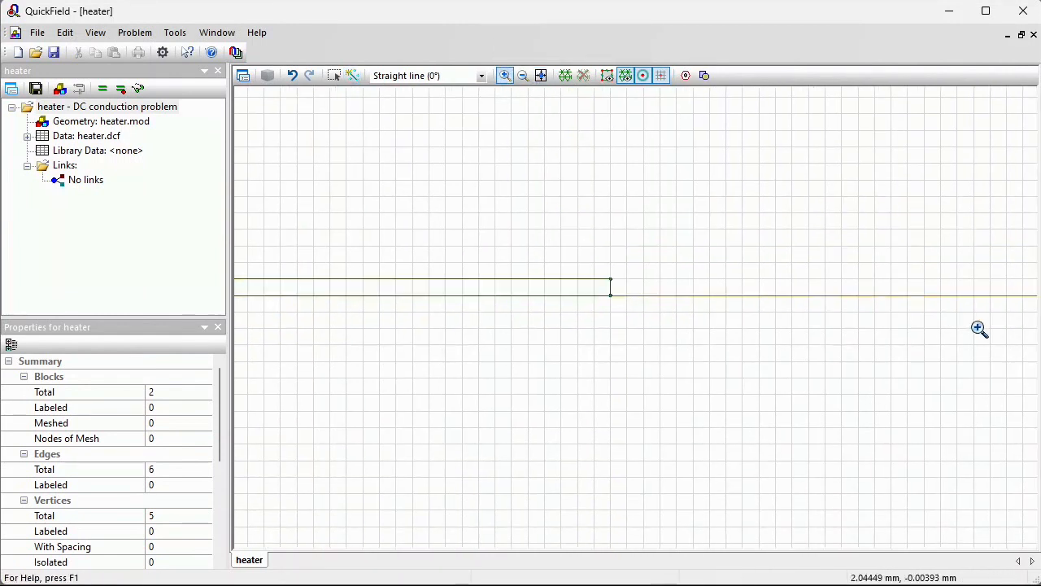
{"action": "left_click", "coordinate": [351, 75]}
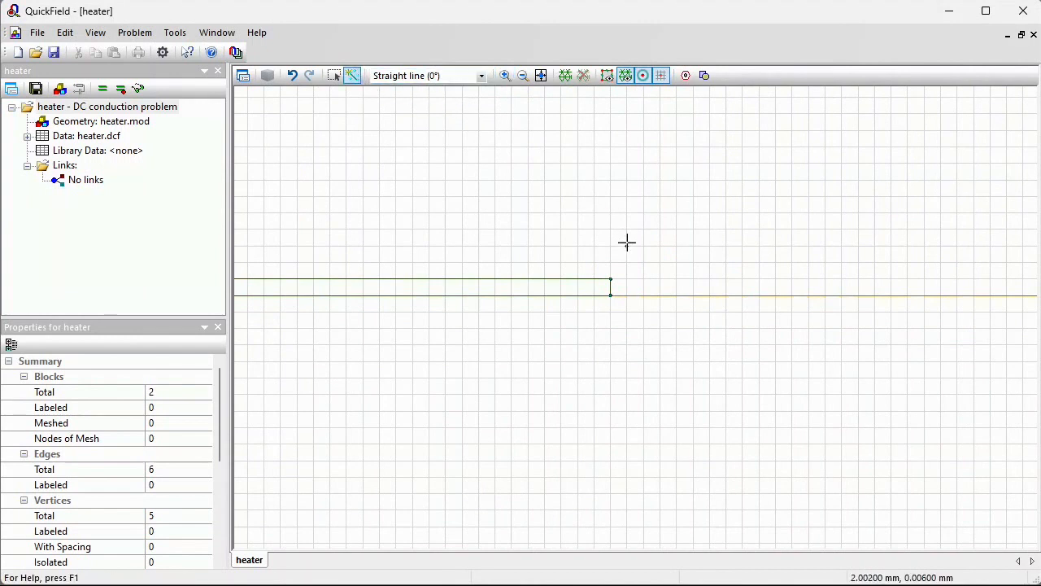
{"action": "mouse_move", "coordinate": [612, 279]}
{"action": "left_mouse_down"}
{"action": "mouse_move", "coordinate": [626, 295]}
{"action": "mouse_move", "coordinate": [611, 295]}
{"action": "left_mouse_up"}
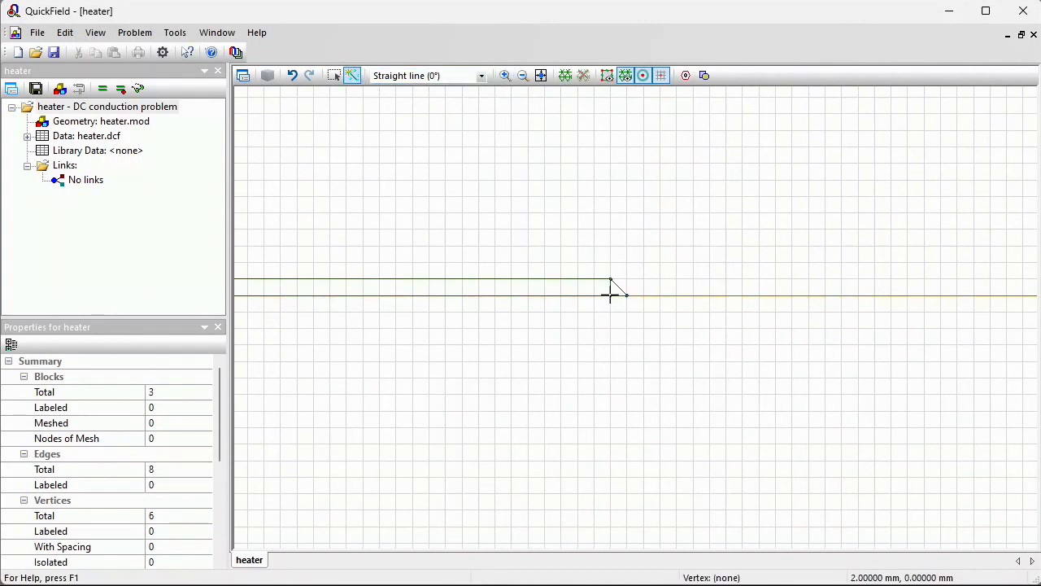
Insert a rectangle 3 mm wide and 170e-6 mm high with its upper-left corner at the origin
{"action": "left_click", "coordinate": [704, 76]}
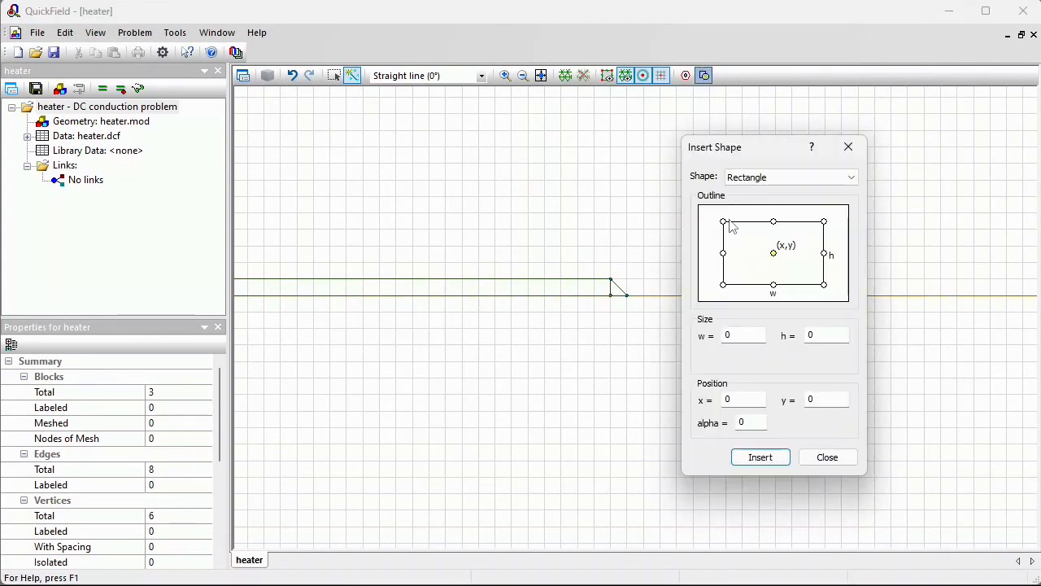
{"action": "left_click", "coordinate": [724, 221]}
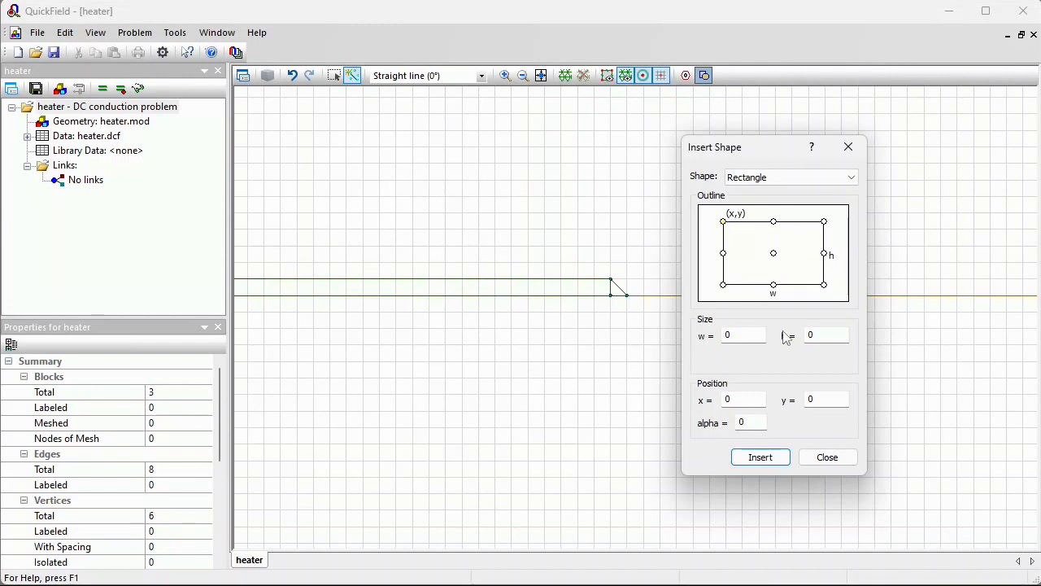
{"action": "left_click_drag", "start_coordinate": [818, 336], "coordinate": [794, 341]}
{"action": "type", "text": "170e-6"}
{"action": "double_click", "coordinate": [726, 333]}
{"action": "type", "text": "3"}
{"action": "left_click", "coordinate": [771, 459]}
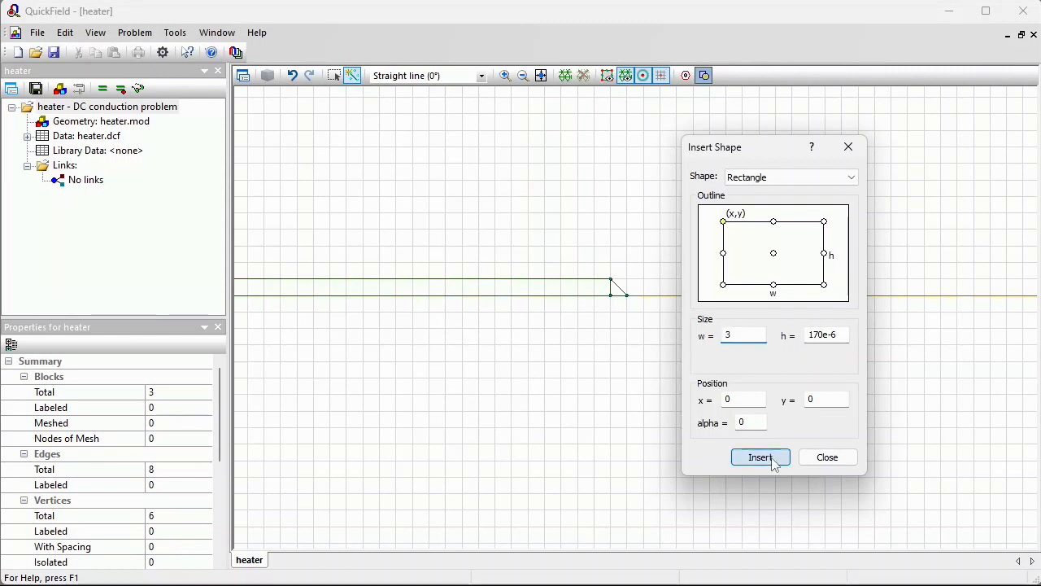
{"action": "left_click", "coordinate": [823, 455]}
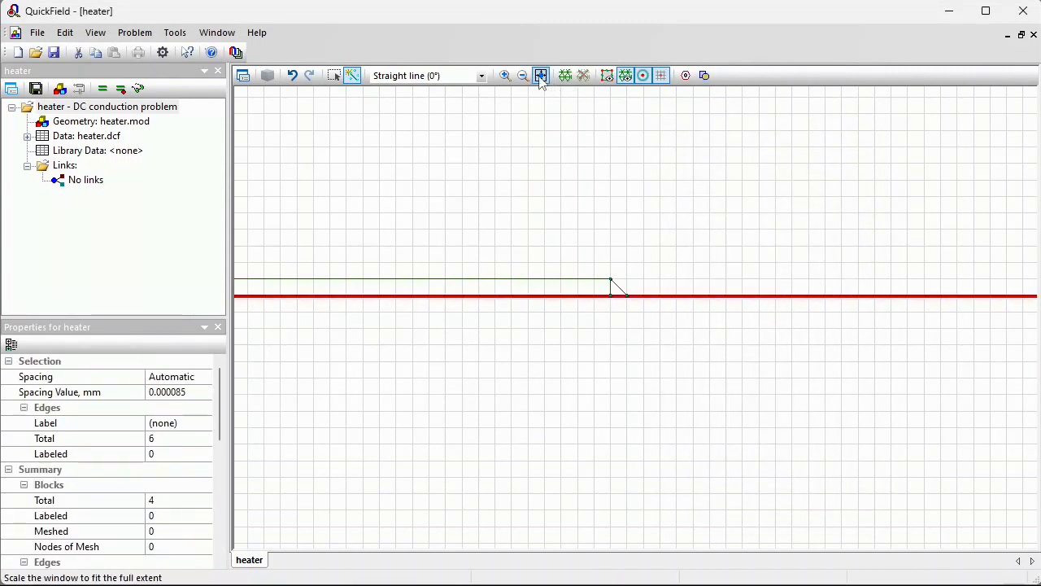
Insert a rectangle 0.5 mm wide and 170e-6 mm high with its upper-right corner at the origin
{"action": "left_click", "coordinate": [541, 76]}
{"action": "left_click", "coordinate": [505, 75]}
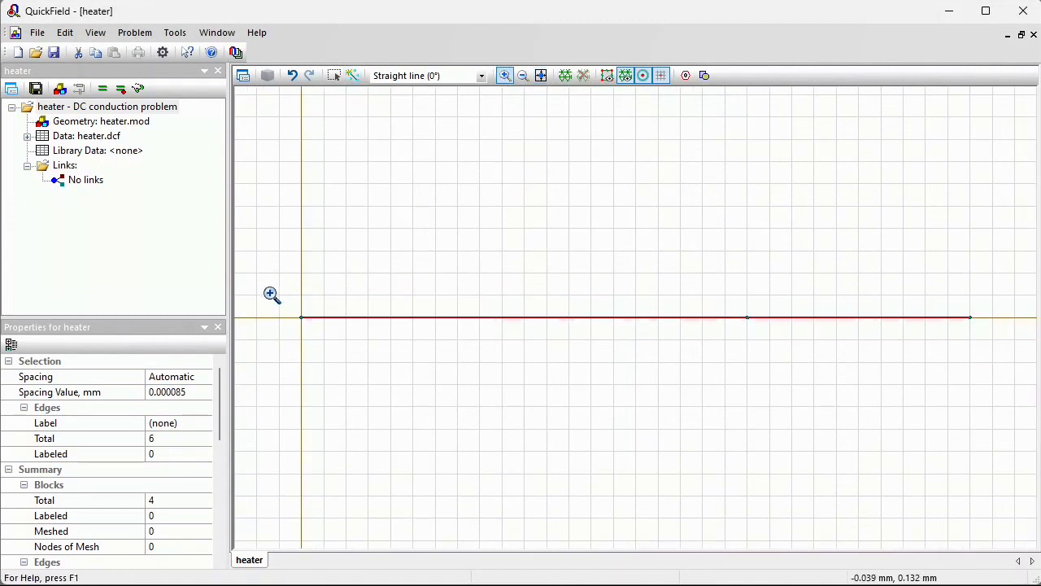
{"action": "left_click_drag", "start_coordinate": [286, 312], "coordinate": [328, 330]}
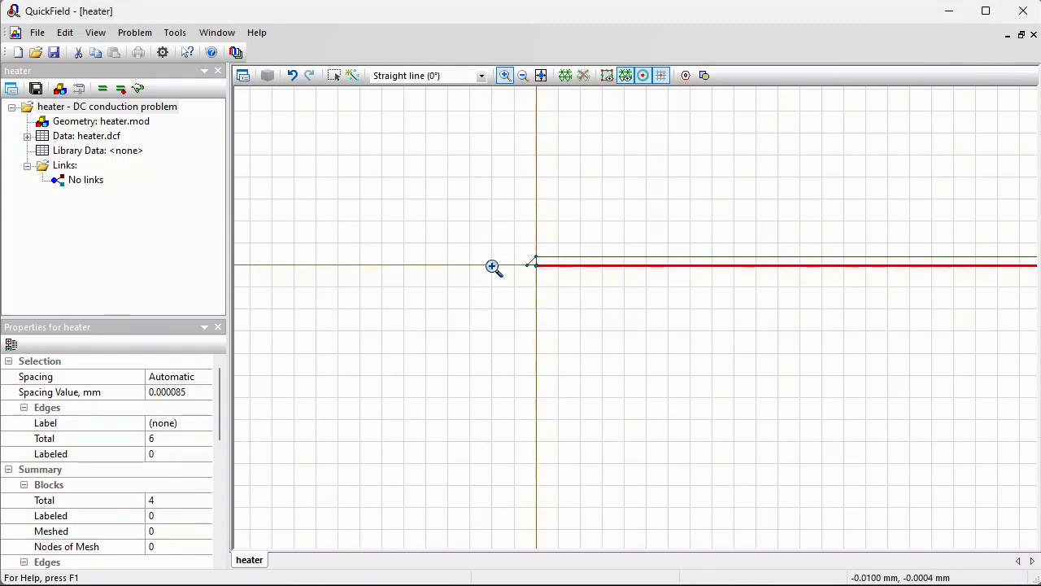
{"action": "left_click", "coordinate": [704, 76]}
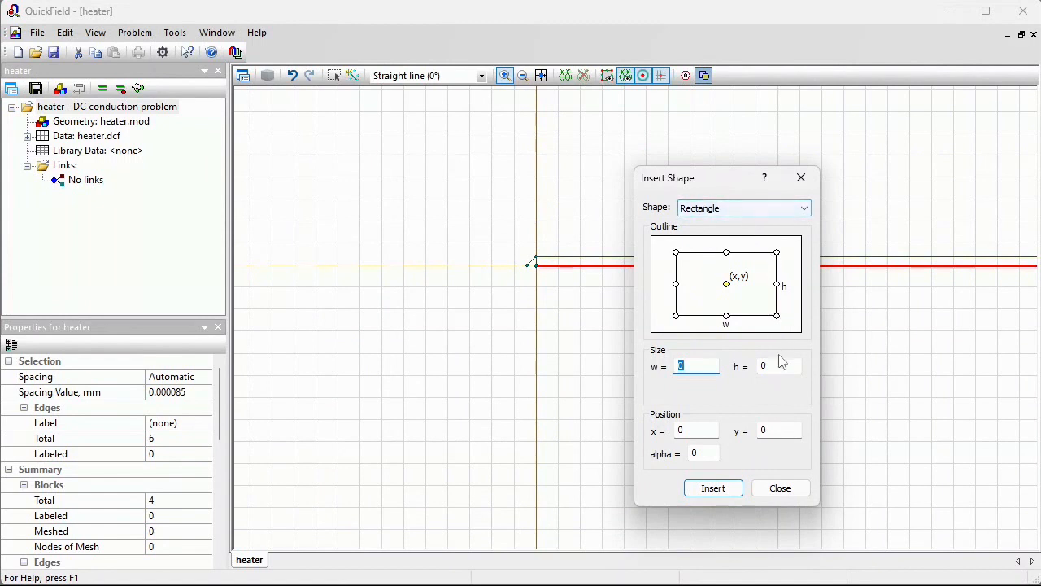
{"action": "left_click_drag", "start_coordinate": [781, 366], "coordinate": [716, 365]}
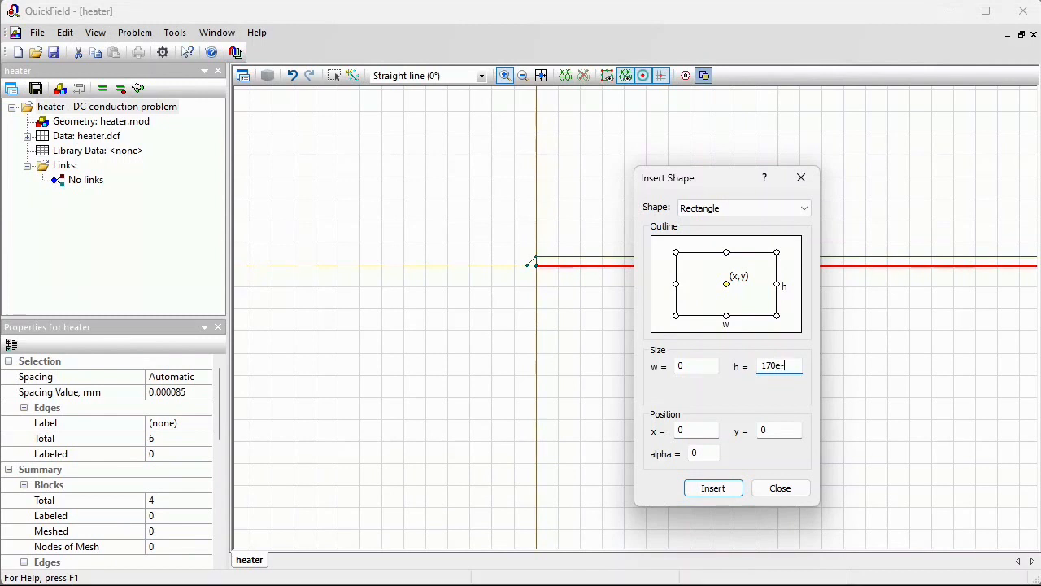
{"action": "left_click", "coordinate": [777, 254]}
{"action": "left_click", "coordinate": [712, 371]}
{"action": "type", "text": "0.5"}
{"action": "left_click", "coordinate": [715, 495]}
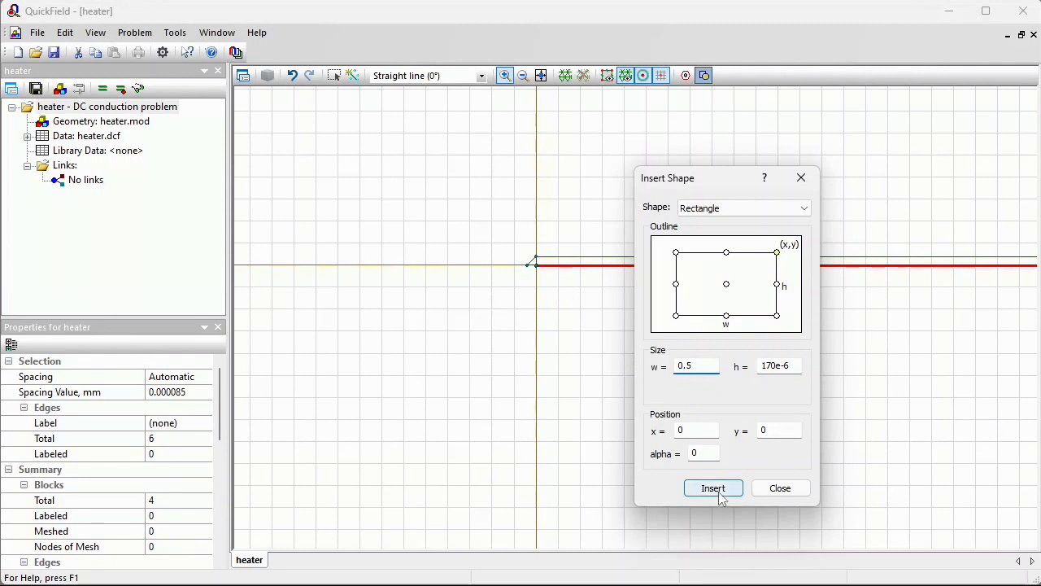
{"action": "left_click", "coordinate": [774, 489]}
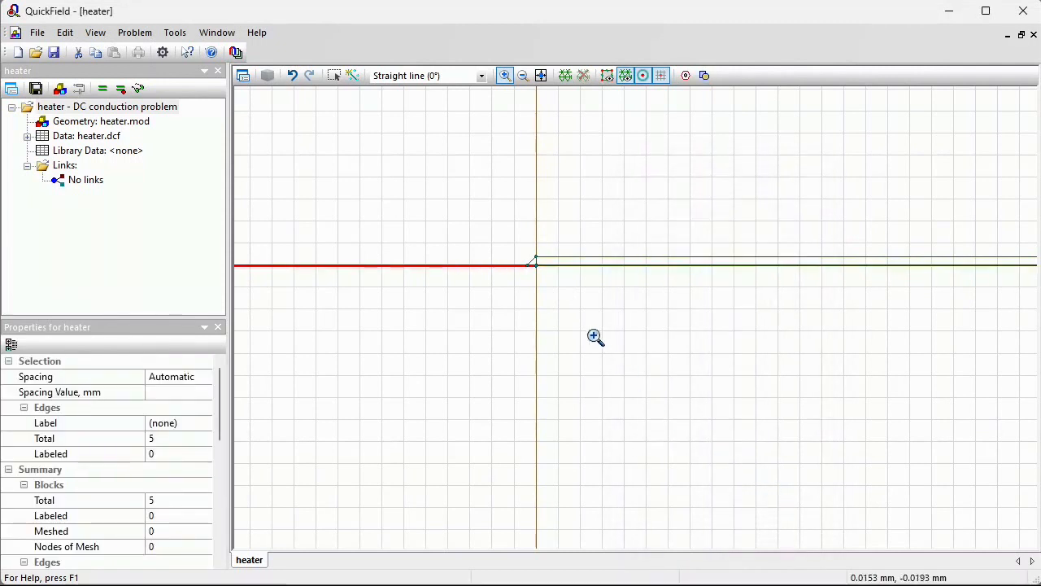
Delete the vertical edge separating the left slanted triangle from the heater rectangle
{"action": "left_click_drag", "start_coordinate": [501, 244], "coordinate": [567, 274]}
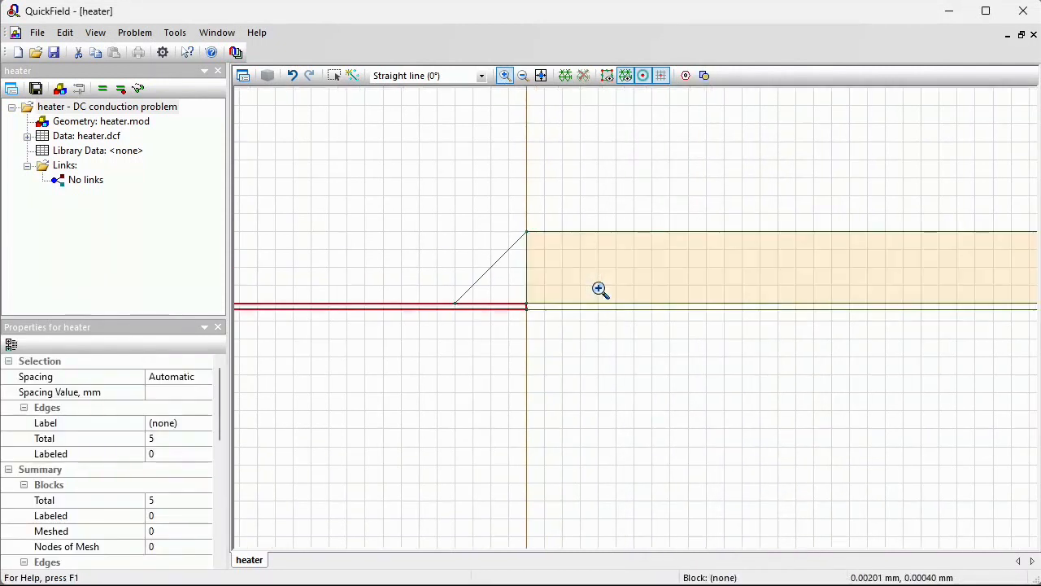
{"action": "left_click", "coordinate": [334, 75]}
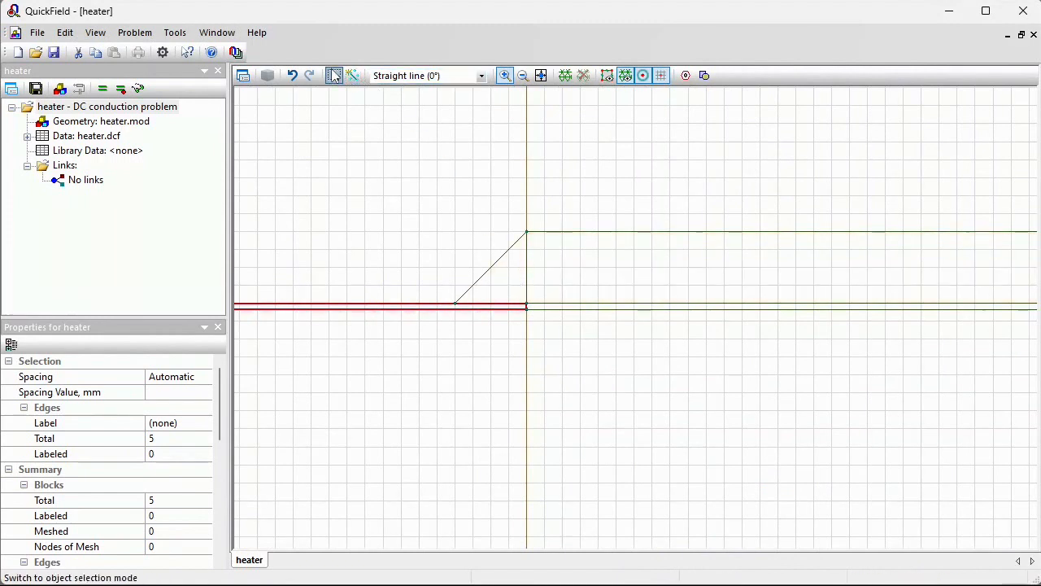
{"action": "left_click", "coordinate": [529, 258]}
{"action": "key", "text": "Delete"}
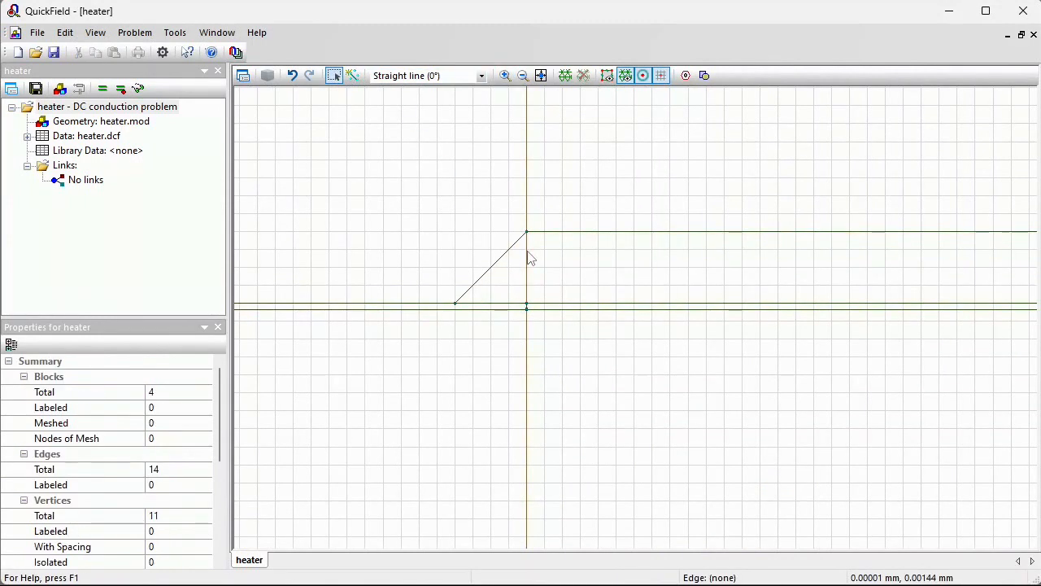
Delete the vertical edge at the origin that splits the thin bottom strip
{"action": "left_click", "coordinate": [504, 75]}
{"action": "left_click_drag", "start_coordinate": [497, 303], "coordinate": [549, 326]}
{"action": "left_click", "coordinate": [334, 75]}
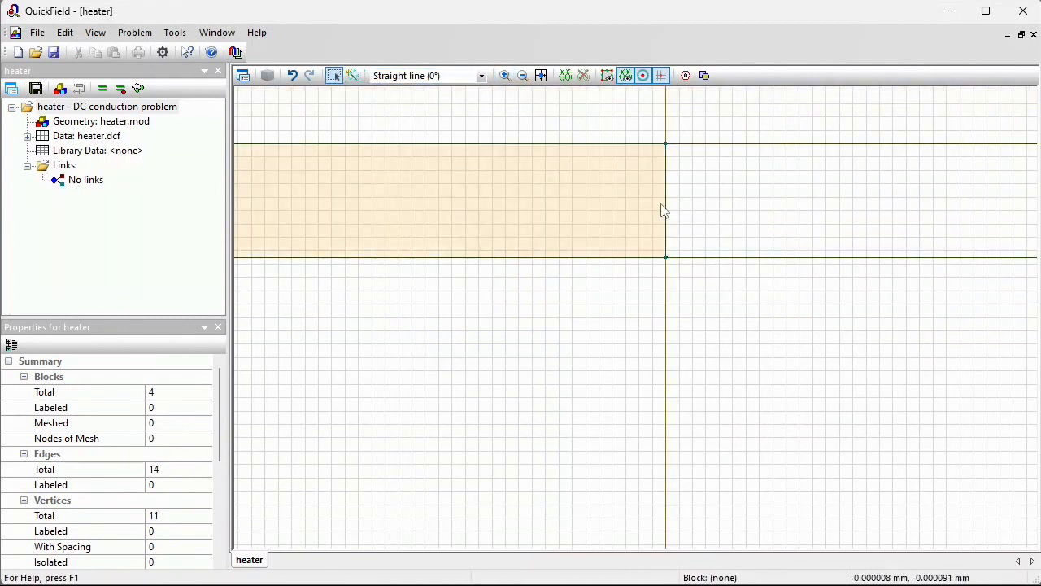
{"action": "left_click", "coordinate": [667, 207]}
{"action": "key", "text": "Delete"}
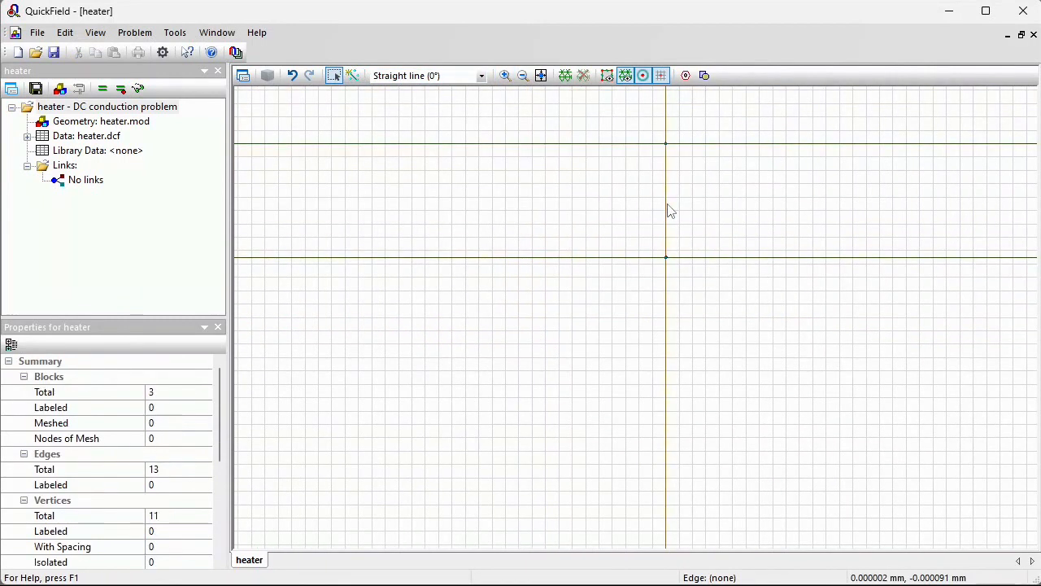
Delete the vertical edge separating the right slanted triangle from the heater rectangle
{"action": "scroll", "coordinate": [667, 210], "scroll_direction": "down", "scroll_amount": 2}
{"action": "left_click", "coordinate": [667, 210]}
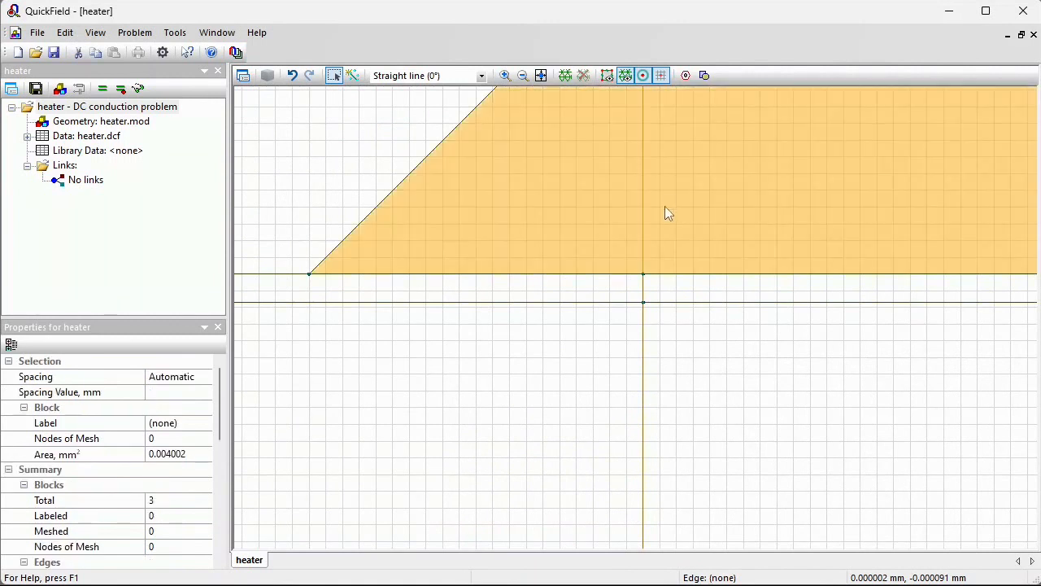
{"action": "left_click", "coordinate": [585, 286]}
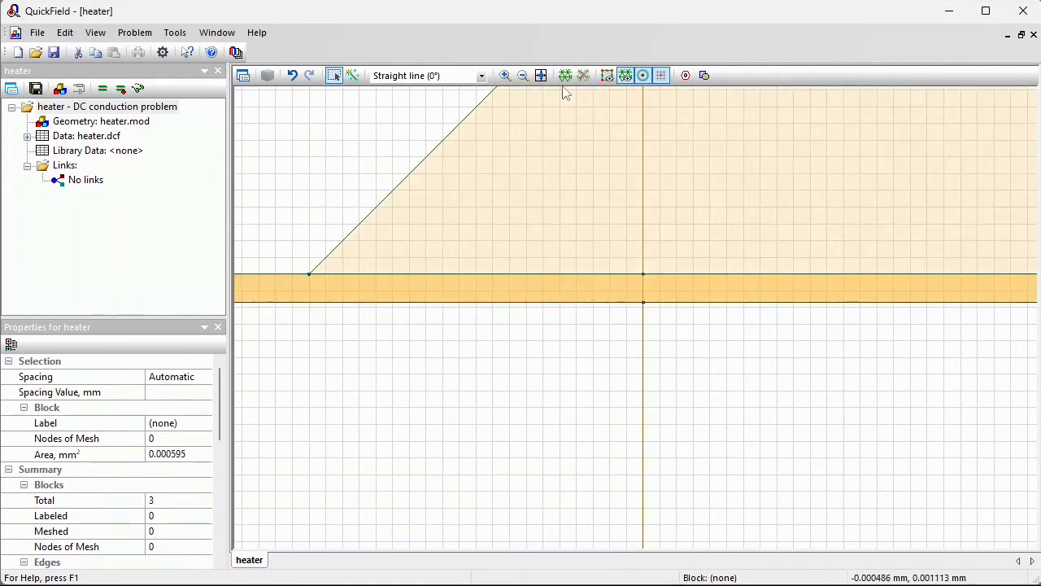
{"action": "left_click", "coordinate": [542, 77]}
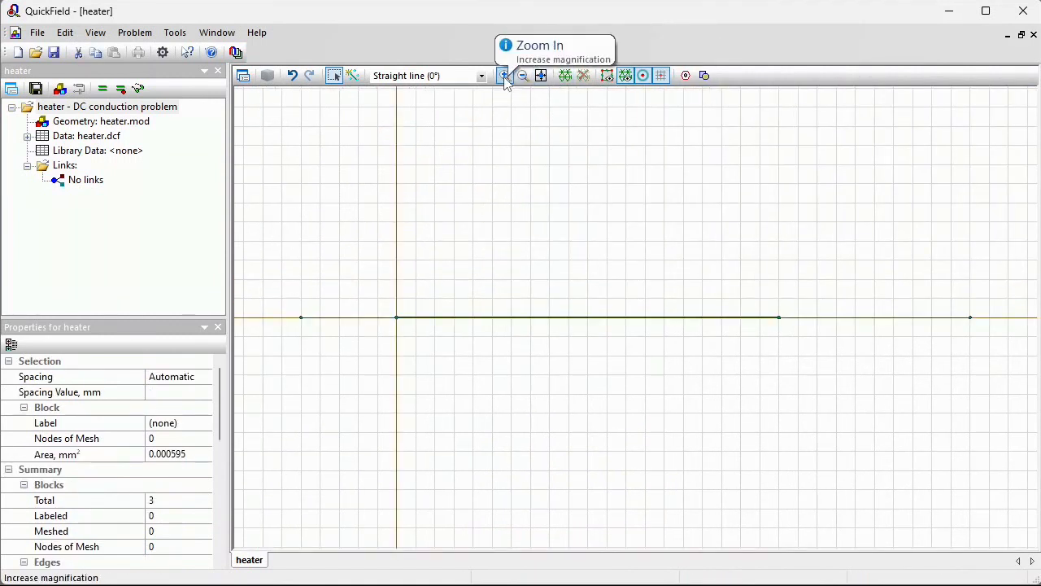
{"action": "left_click", "coordinate": [504, 76]}
{"action": "left_click", "coordinate": [790, 328]}
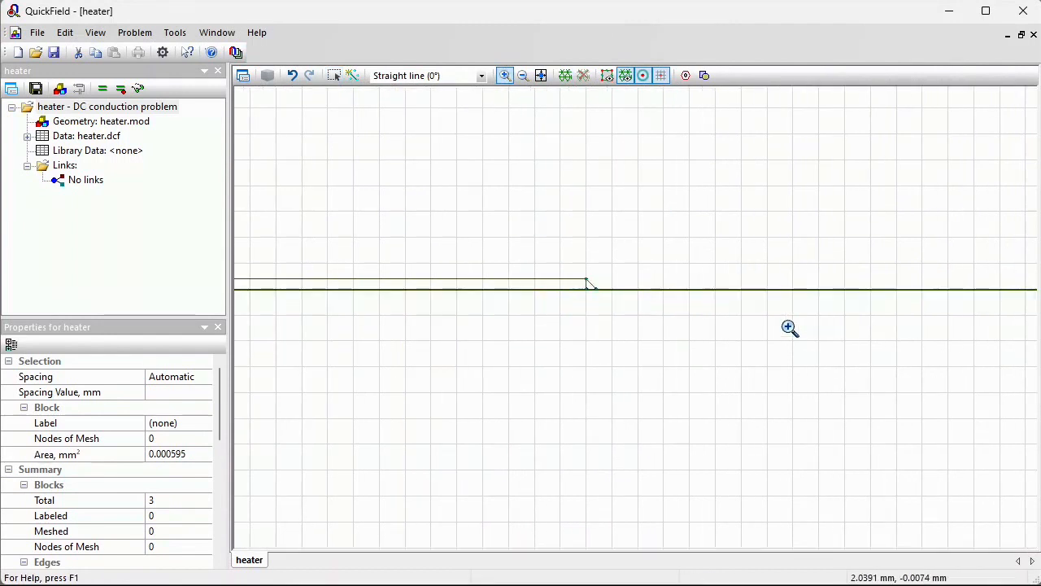
{"action": "left_click_drag", "start_coordinate": [569, 275], "coordinate": [621, 302]}
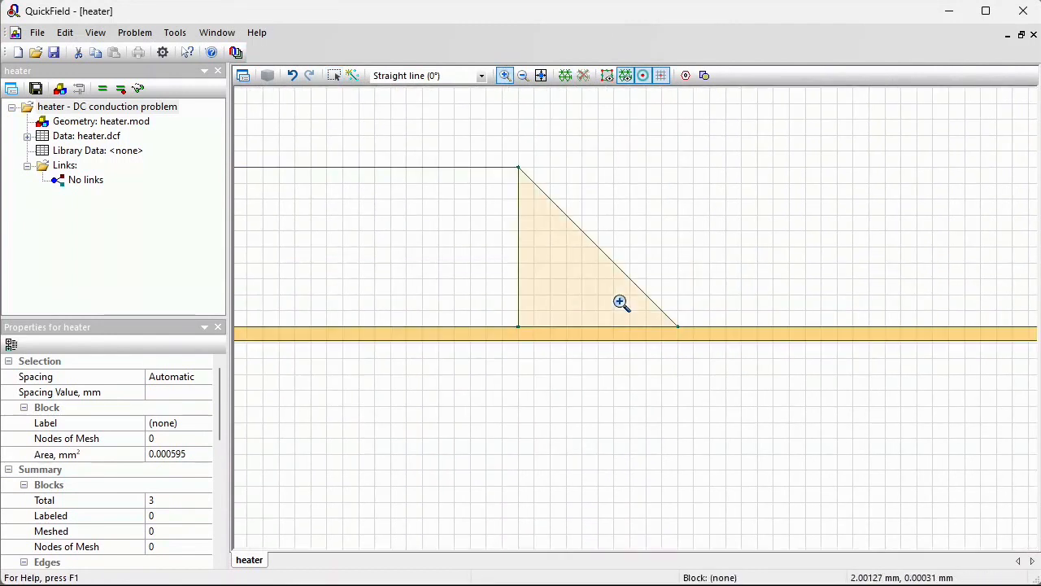
{"action": "left_click", "coordinate": [334, 75]}
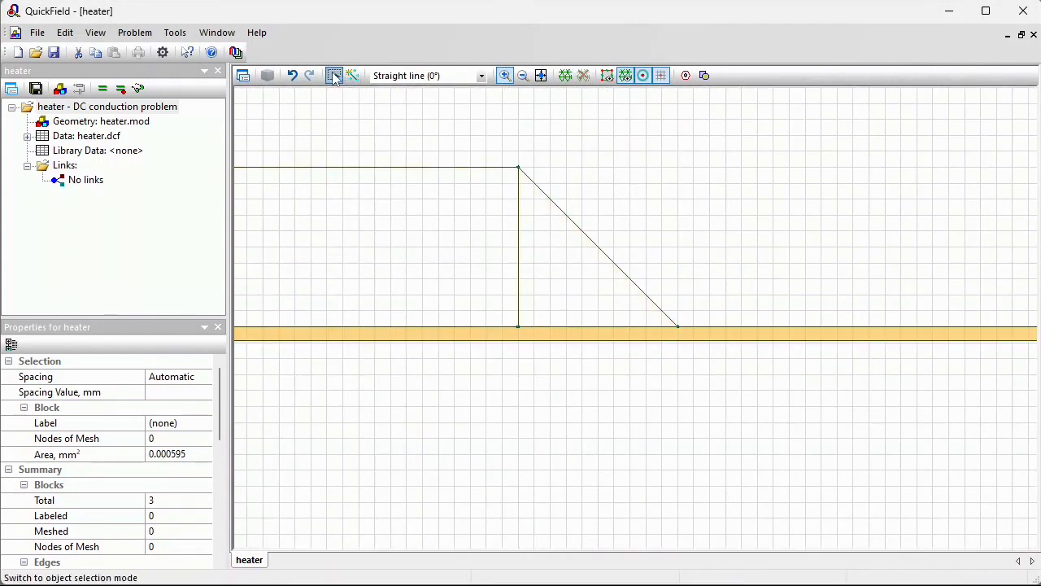
{"action": "left_click", "coordinate": [519, 244]}
{"action": "key", "text": "Delete"}
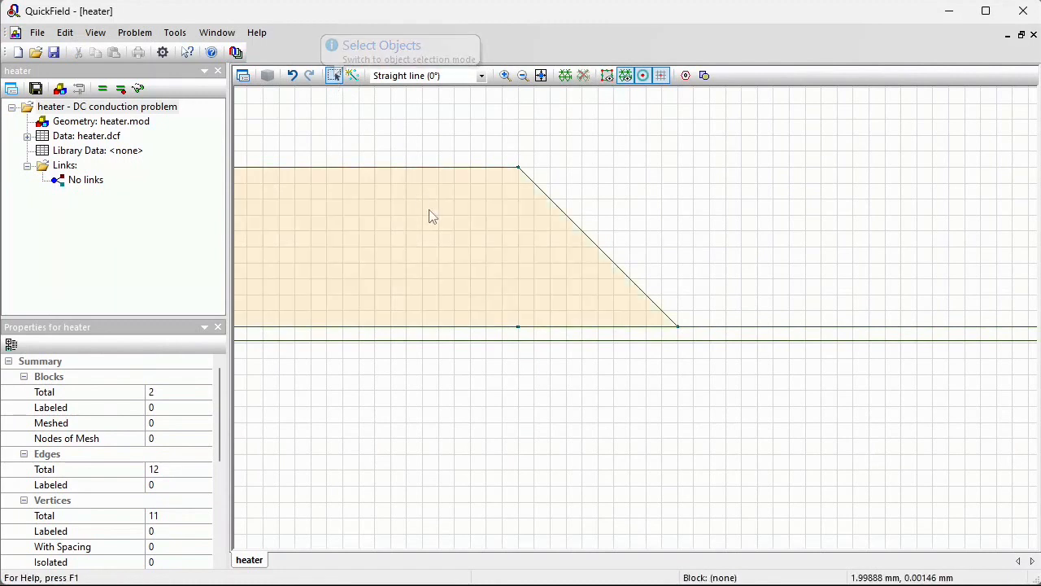
Assign the block label electrode to the heater block
{"action": "left_click", "coordinate": [431, 216]}
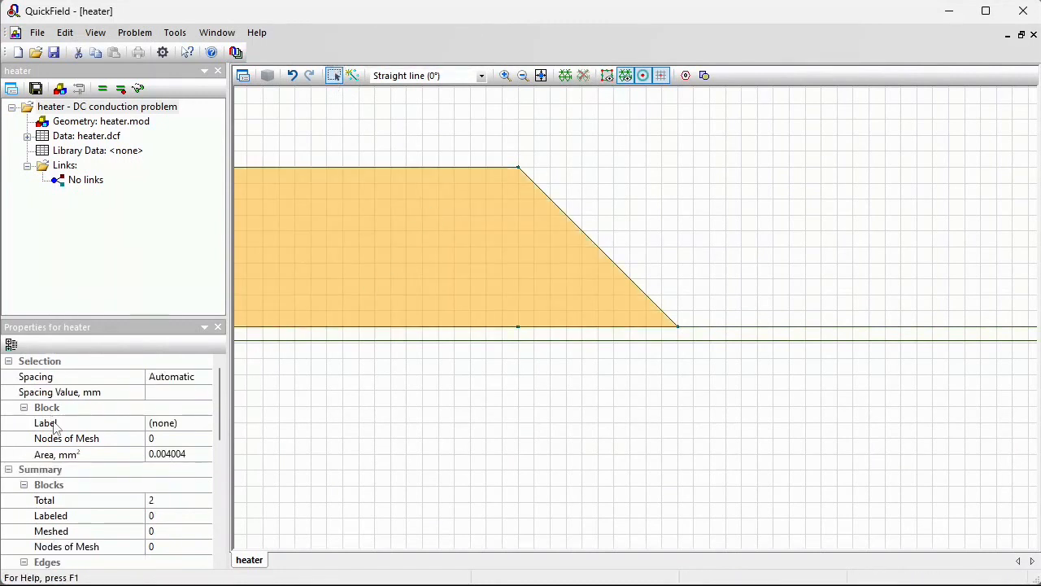
{"action": "left_click", "coordinate": [195, 423]}
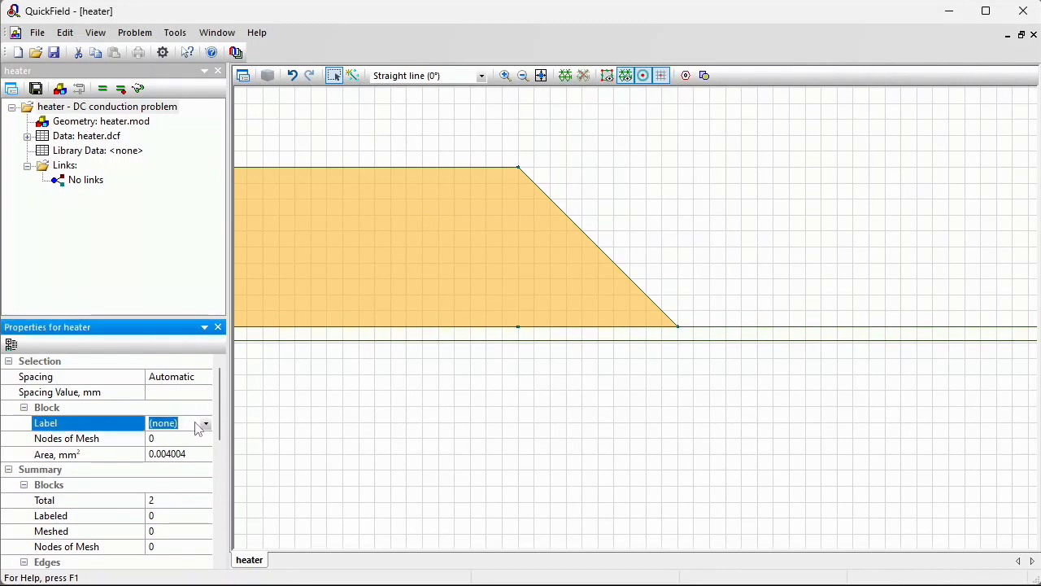
{"action": "type", "text": "electrode"}
{"action": "key", "text": "Return"}
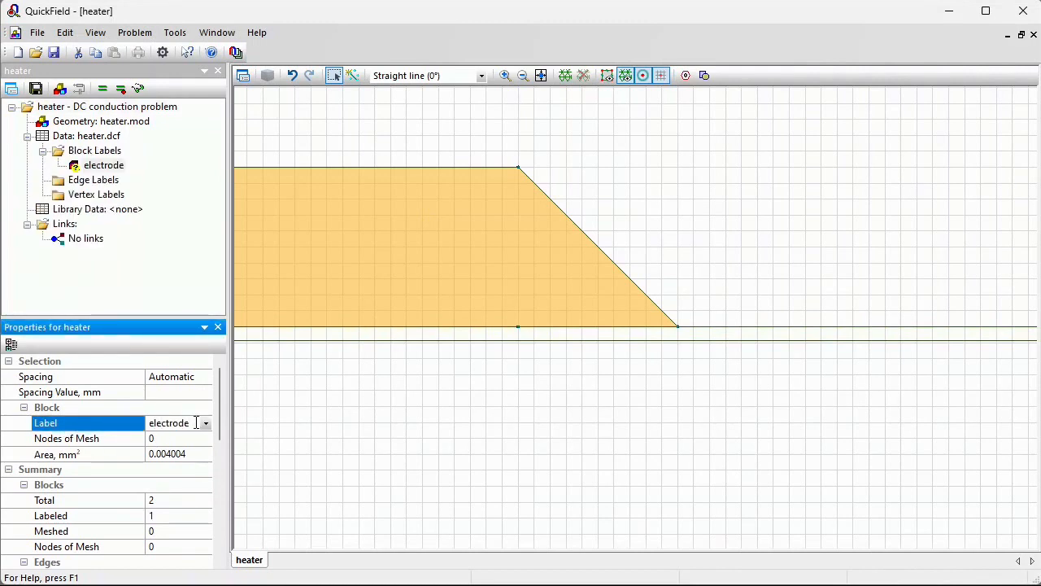
Assign the block label film to the thin strip block beneath the heater
{"action": "left_click", "coordinate": [437, 337]}
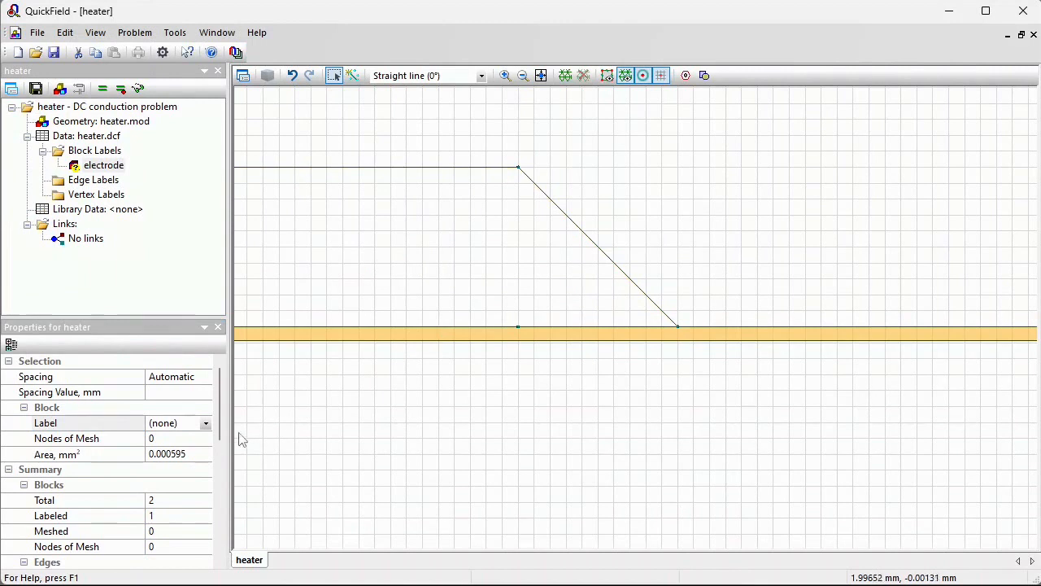
{"action": "left_click", "coordinate": [193, 424]}
{"action": "type", "text": "fil"}
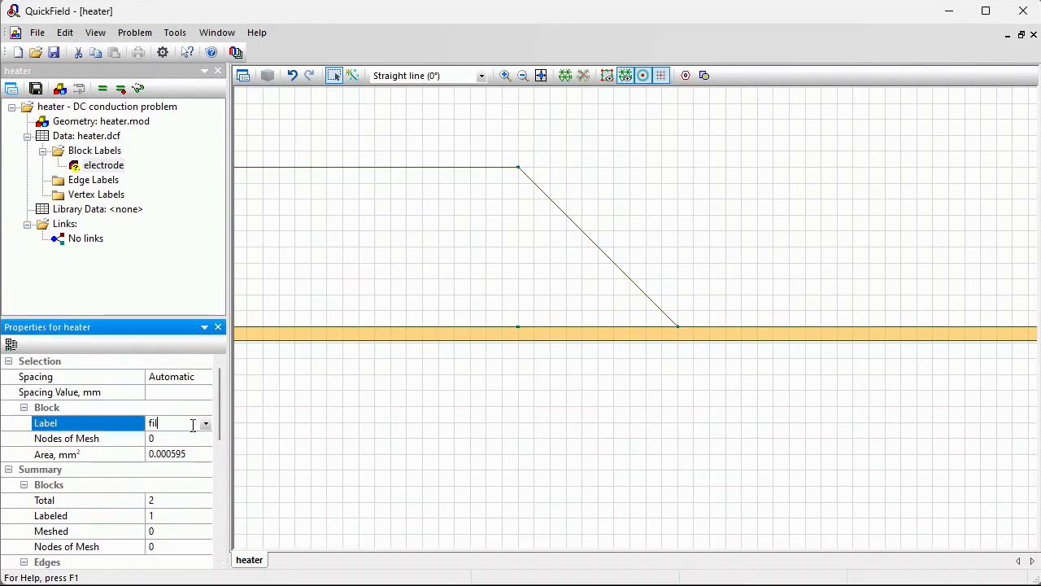
{"action": "type", "text": "m"}
{"action": "key", "text": "Return"}
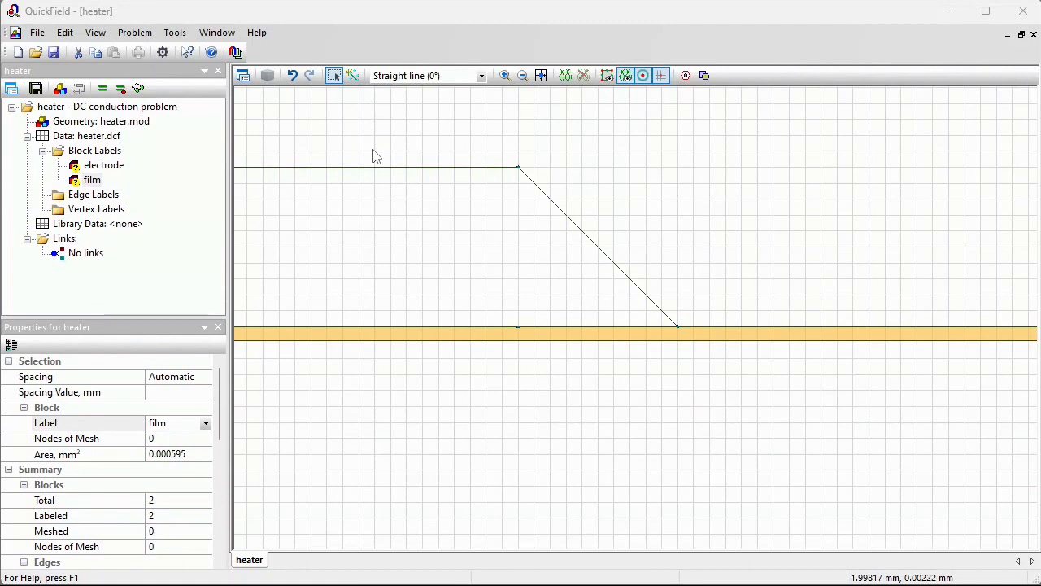
Add two vertices close together on the heater's top edge near x = 1.97 mm
{"action": "left_click", "coordinate": [523, 75]}
{"action": "left_click_drag", "start_coordinate": [279, 220], "coordinate": [828, 213]}
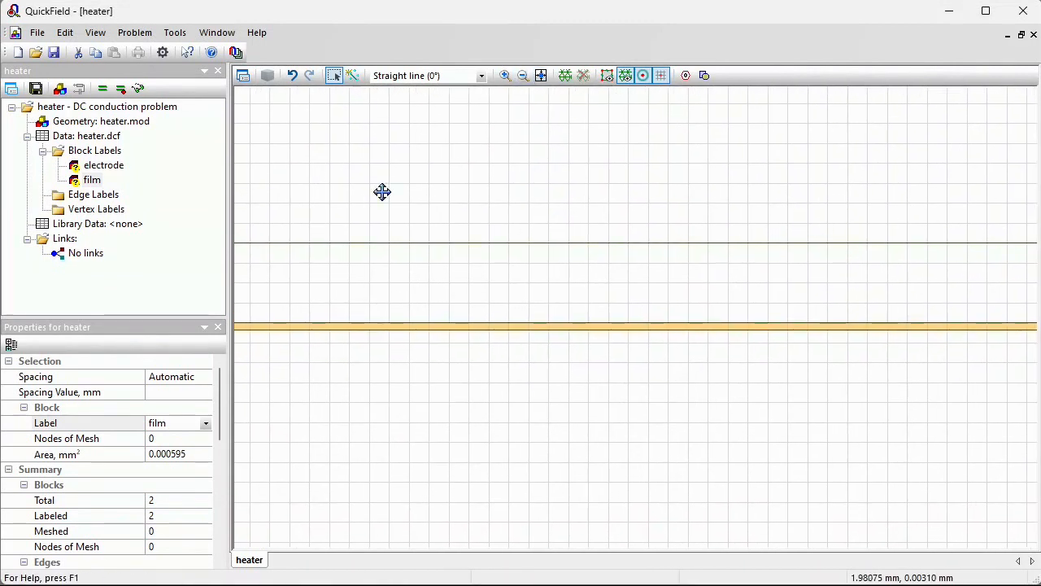
{"action": "left_click", "coordinate": [352, 76]}
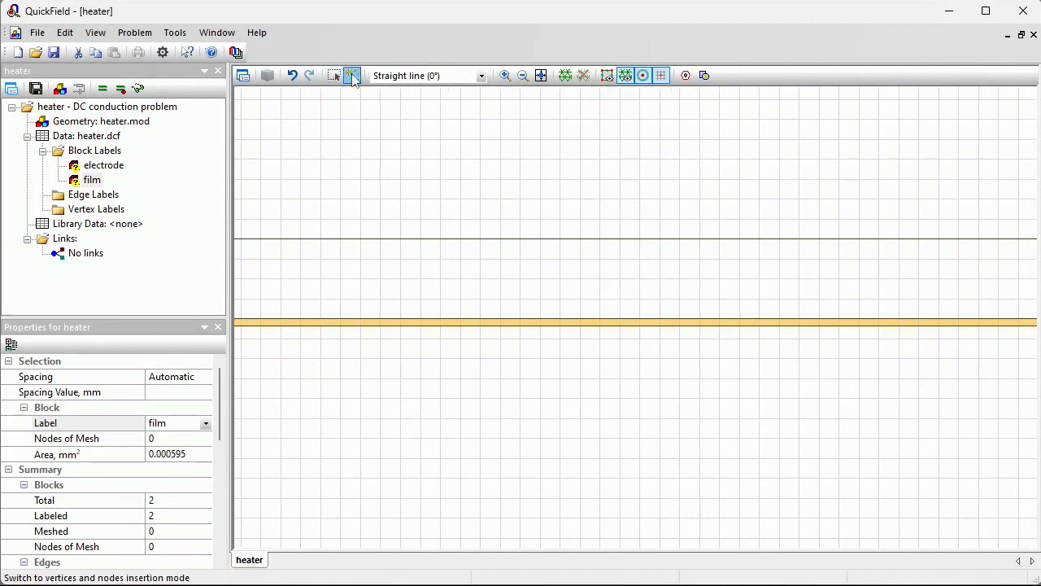
{"action": "left_click", "coordinate": [320, 238]}
{"action": "left_click", "coordinate": [621, 239]}
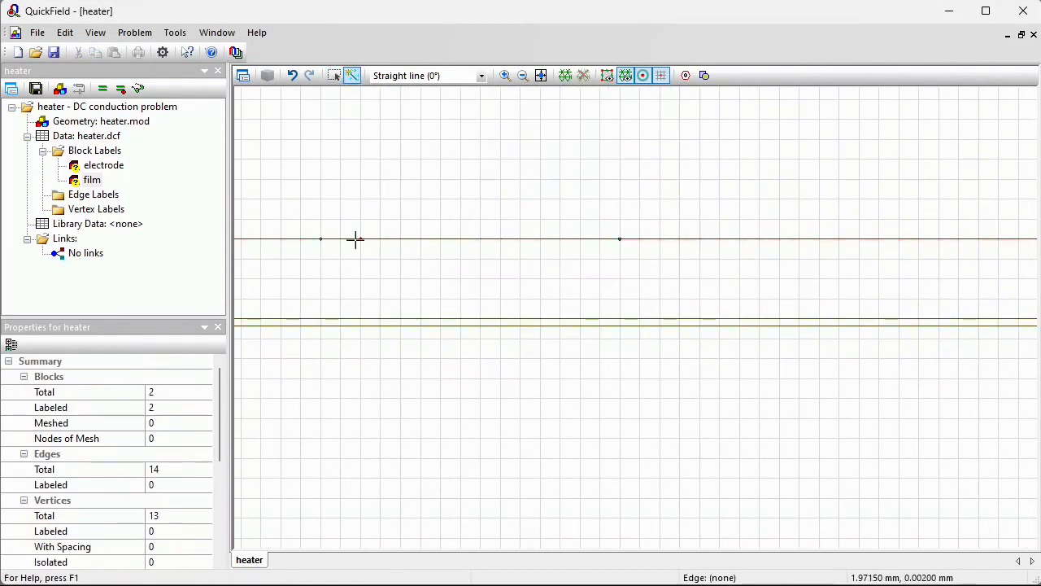
{"action": "left_click", "coordinate": [334, 75]}
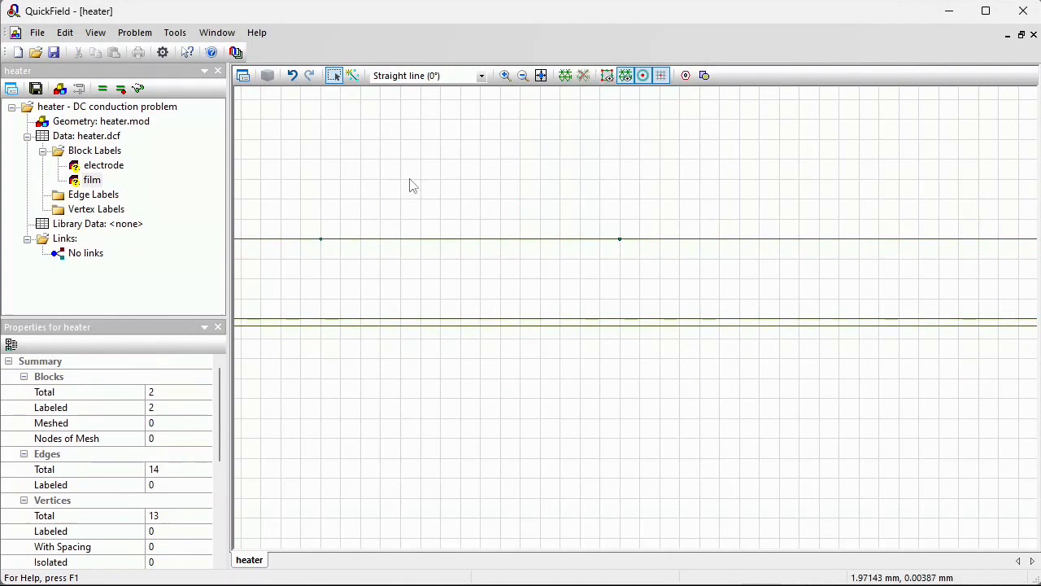
Label the short top-edge segment between the two new vertices V+
{"action": "left_click", "coordinate": [436, 241]}
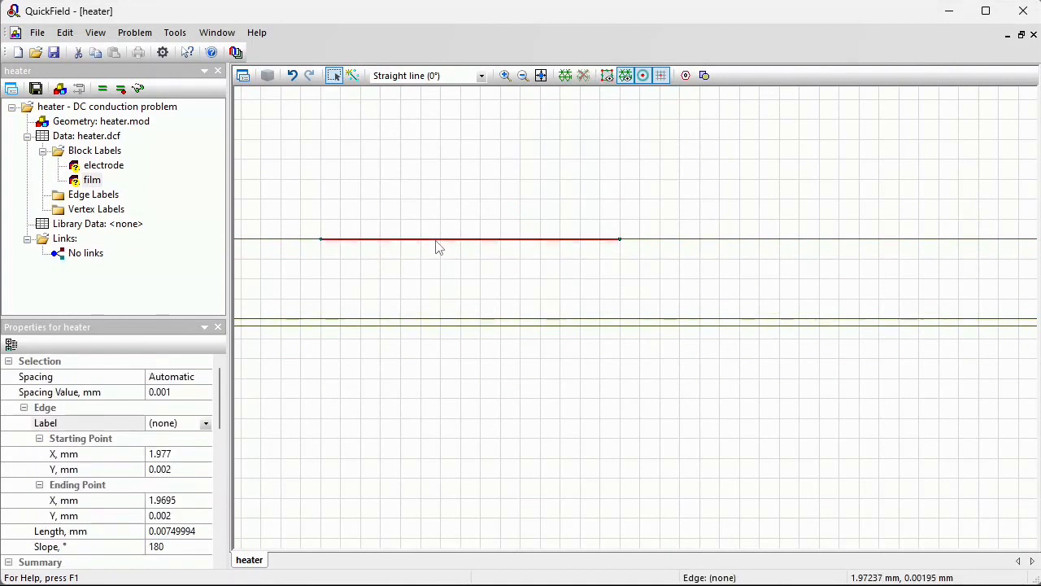
{"action": "left_click", "coordinate": [193, 422]}
{"action": "type", "text": "V"}
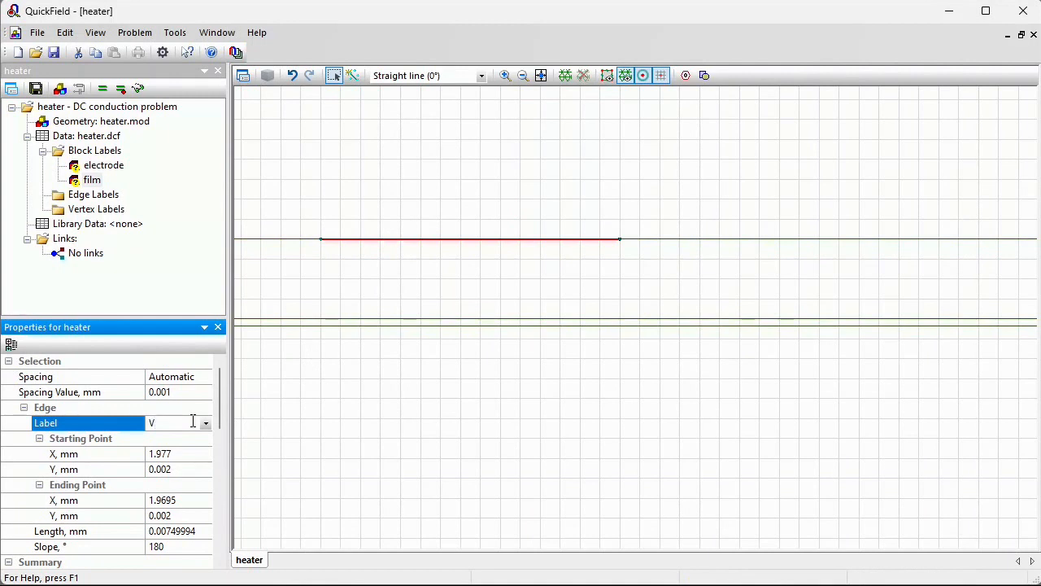
{"action": "type", "text": "+"}
{"action": "key", "text": "Return"}
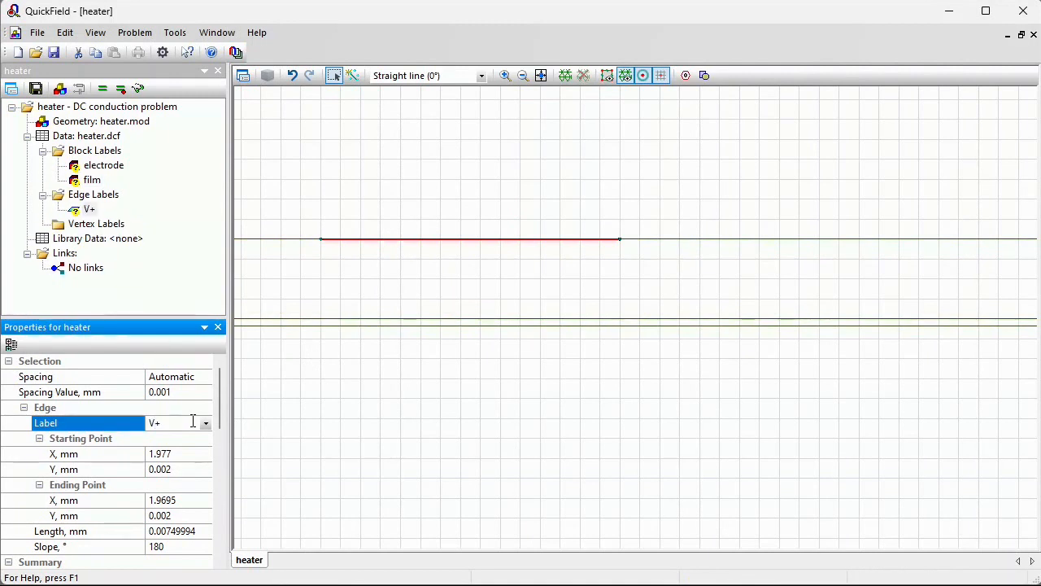
Label the vertical edge at the right end of the film strip, at x = 3 mm, as 0
{"action": "left_click", "coordinate": [543, 75]}
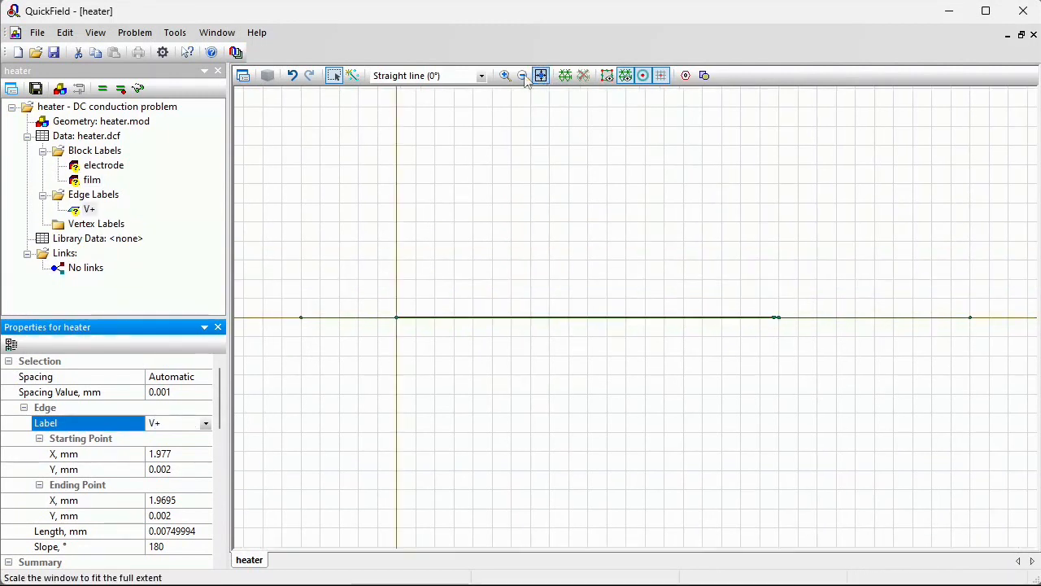
{"action": "left_click", "coordinate": [504, 75]}
{"action": "left_click_drag", "start_coordinate": [964, 314], "coordinate": [975, 330]}
{"action": "left_click_drag", "start_coordinate": [625, 188], "coordinate": [657, 209]}
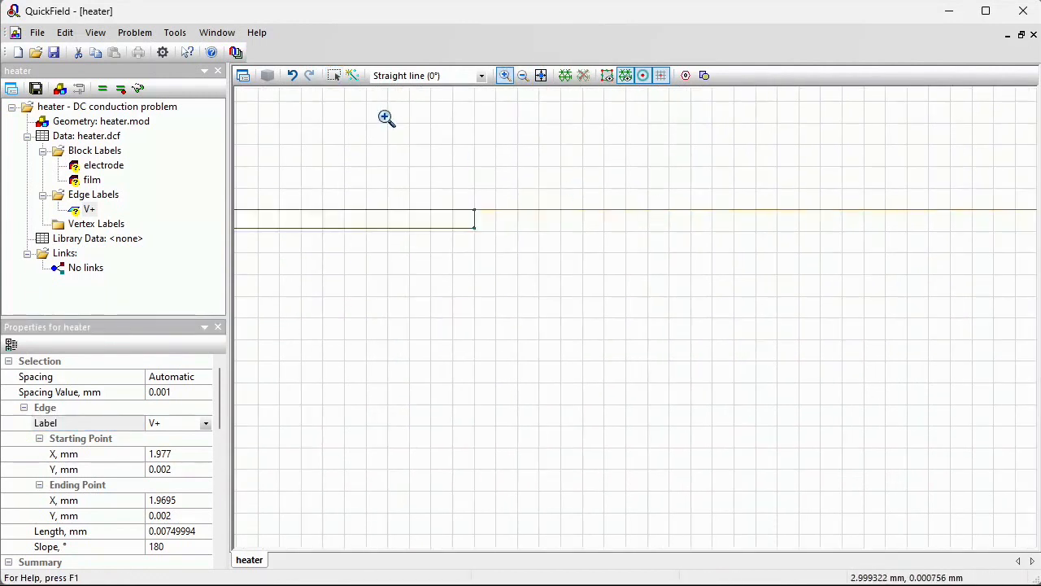
{"action": "left_click", "coordinate": [335, 76]}
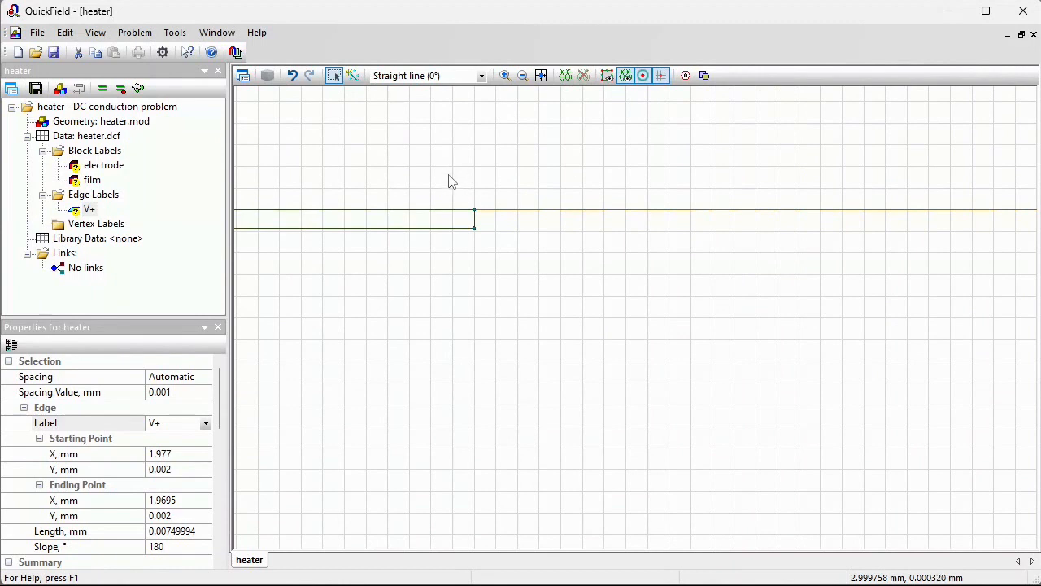
{"action": "left_click_drag", "start_coordinate": [448, 174], "coordinate": [516, 291]}
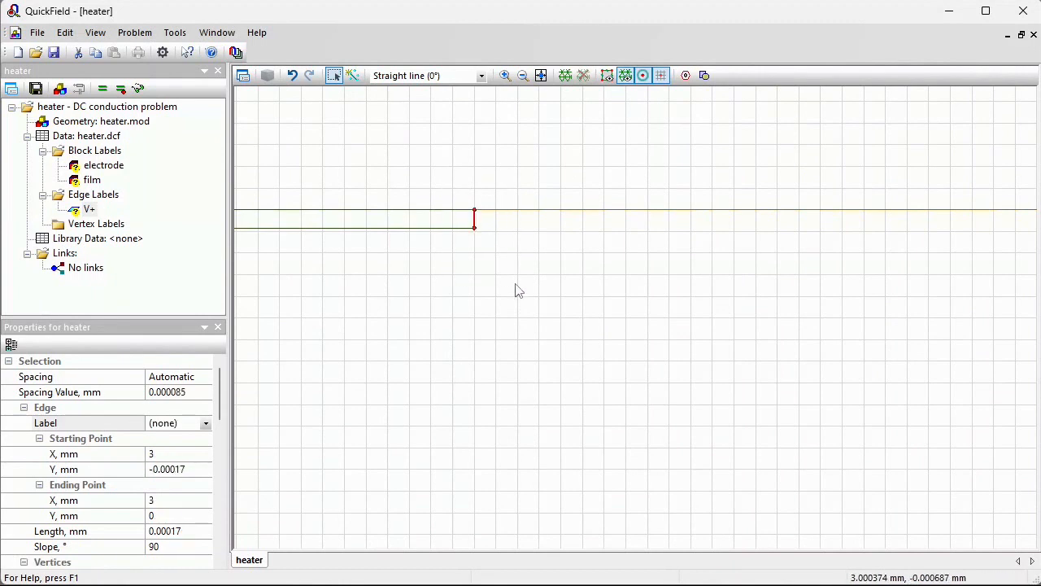
{"action": "left_click", "coordinate": [179, 424]}
{"action": "type", "text": "0"}
{"action": "key", "text": "Return"}
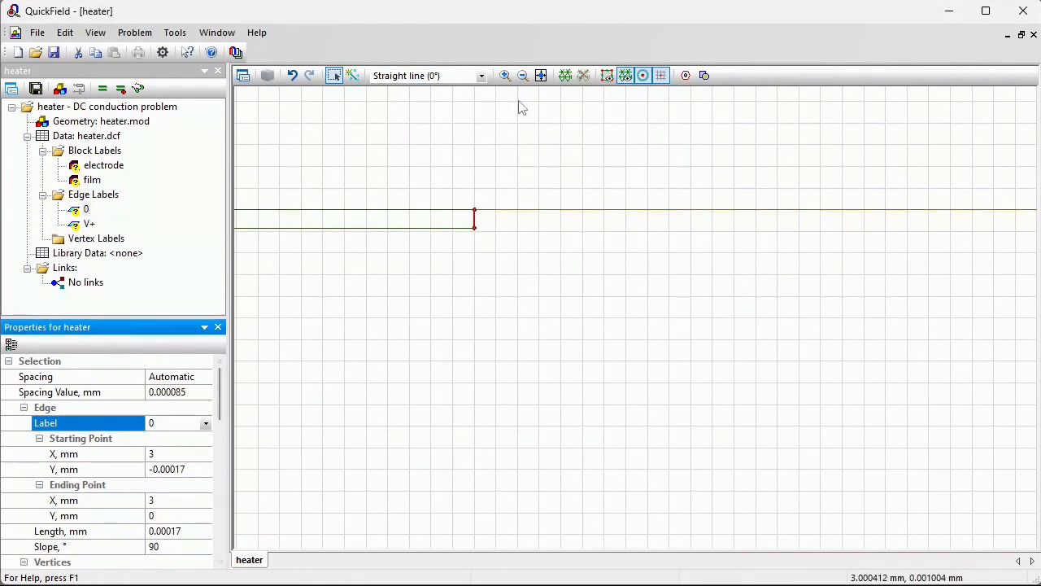
Set the electrode label's electrical conductivity to 56e6 S/m in both directions
{"action": "left_click", "coordinate": [541, 75]}
{"action": "left_click", "coordinate": [504, 75]}
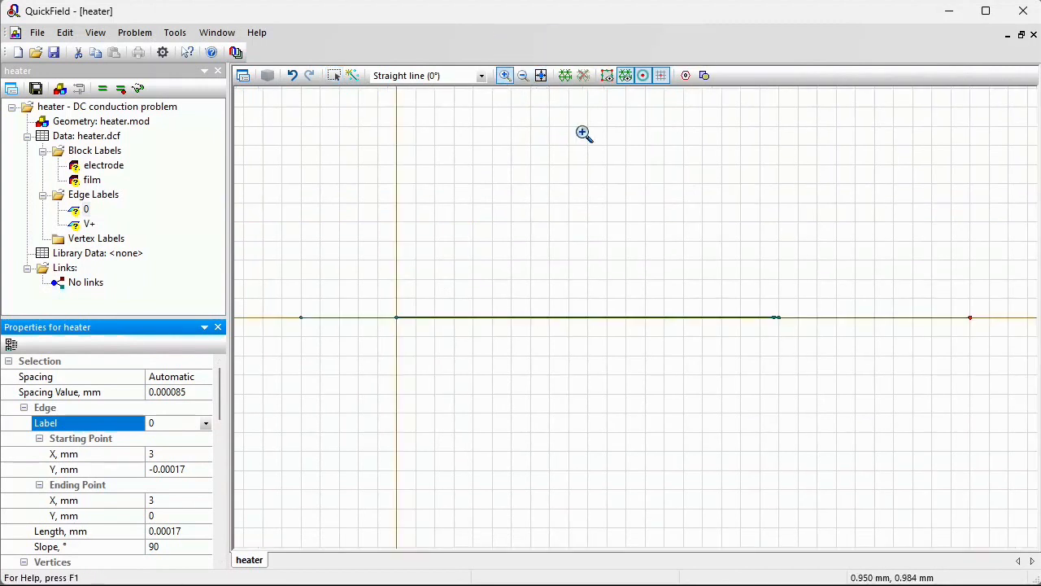
{"action": "left_click_drag", "start_coordinate": [773, 318], "coordinate": [801, 340]}
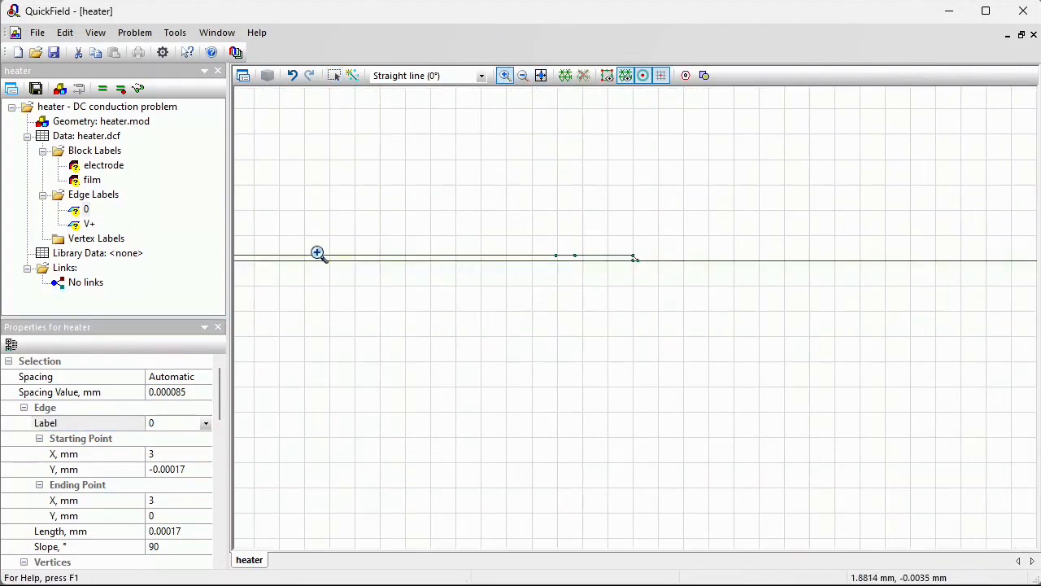
{"action": "double_click", "coordinate": [81, 167]}
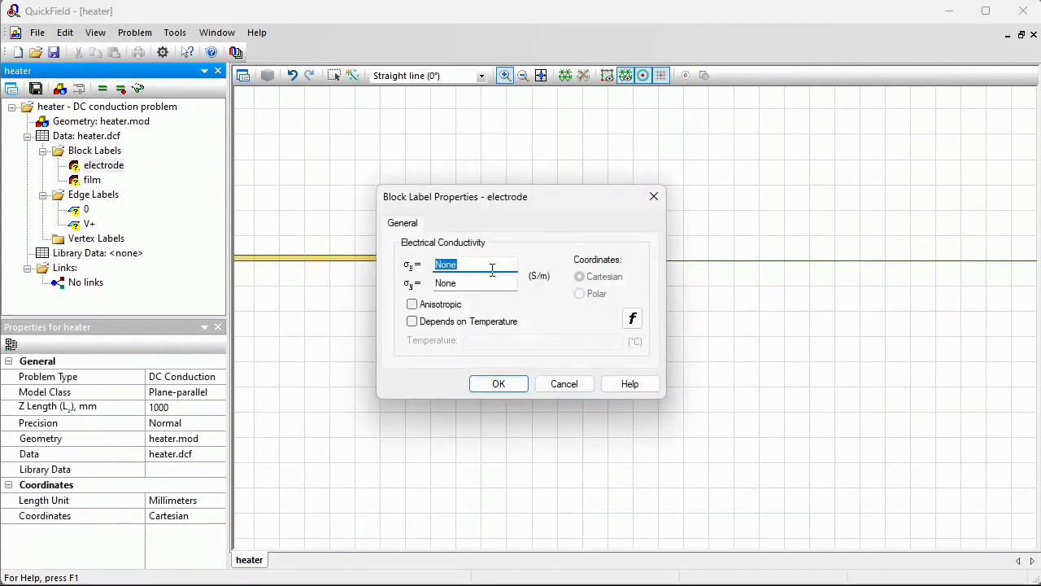
{"action": "type", "text": "56e6"}
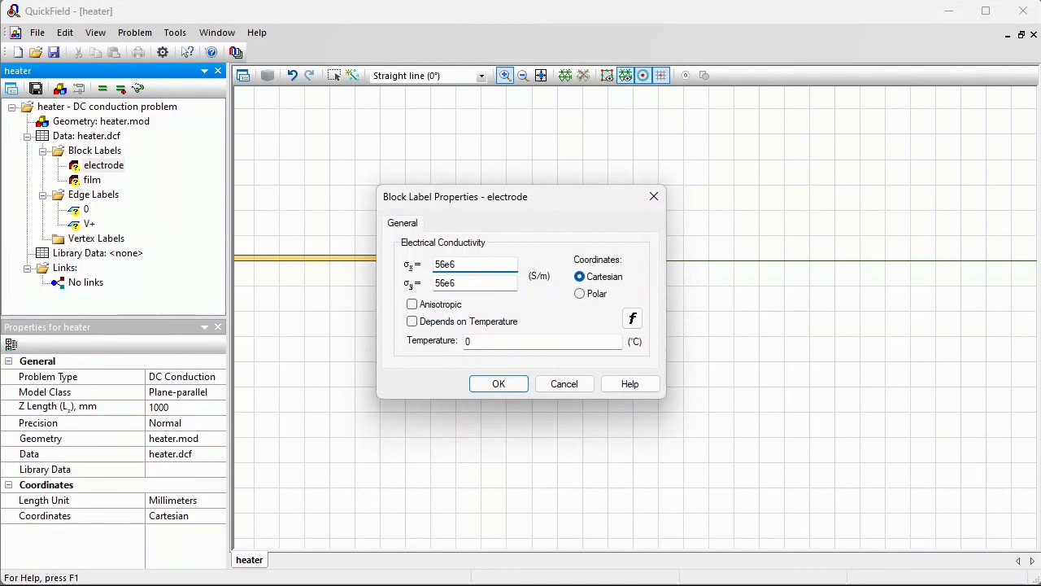
{"action": "key", "text": "Return"}
{"action": "key", "text": "Down"}
{"action": "key", "text": "Return"}
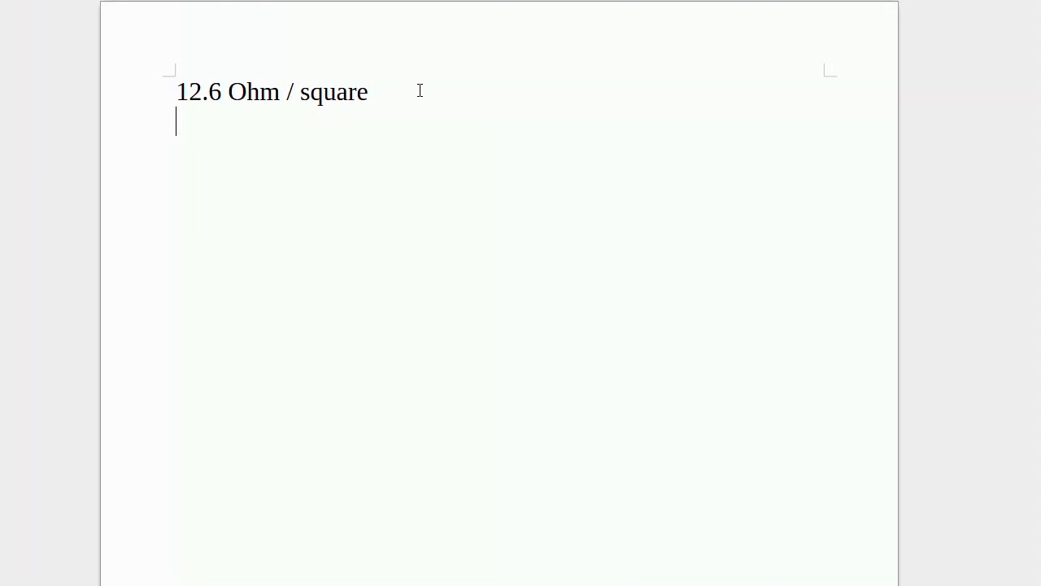
In the text document, write the expression 12.6 * 170e-9 on a new line below the sheet resistance
{"action": "left_click_drag", "start_coordinate": [179, 92], "coordinate": [246, 92]}
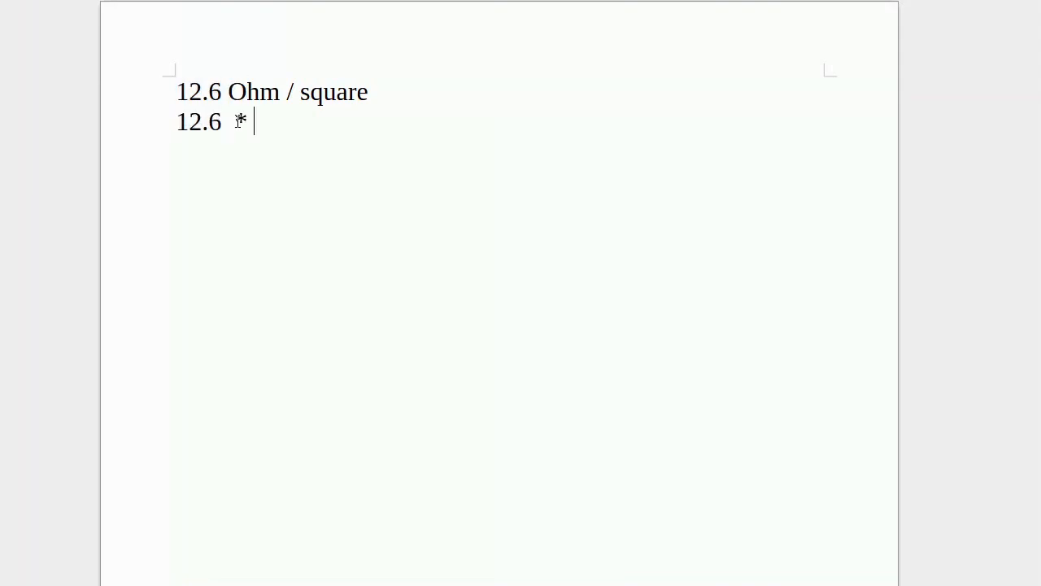
{"action": "type", "text": "170e-9"}
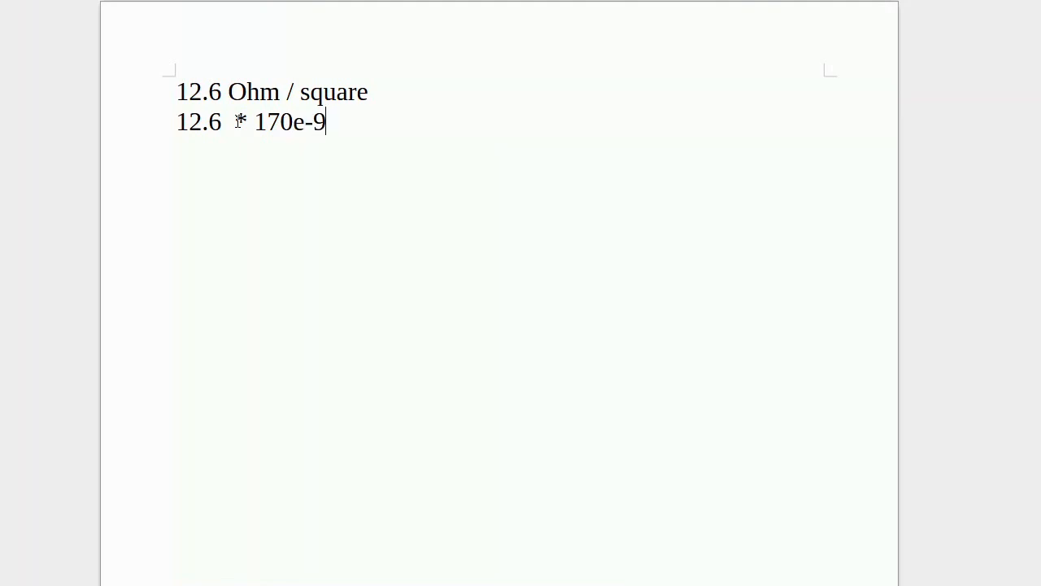
Compute 12.6 × 170e-9 in Calculator and append = 0.000002142 to the expression in the document
{"action": "left_click_drag", "start_coordinate": [333, 118], "coordinate": [177, 127]}
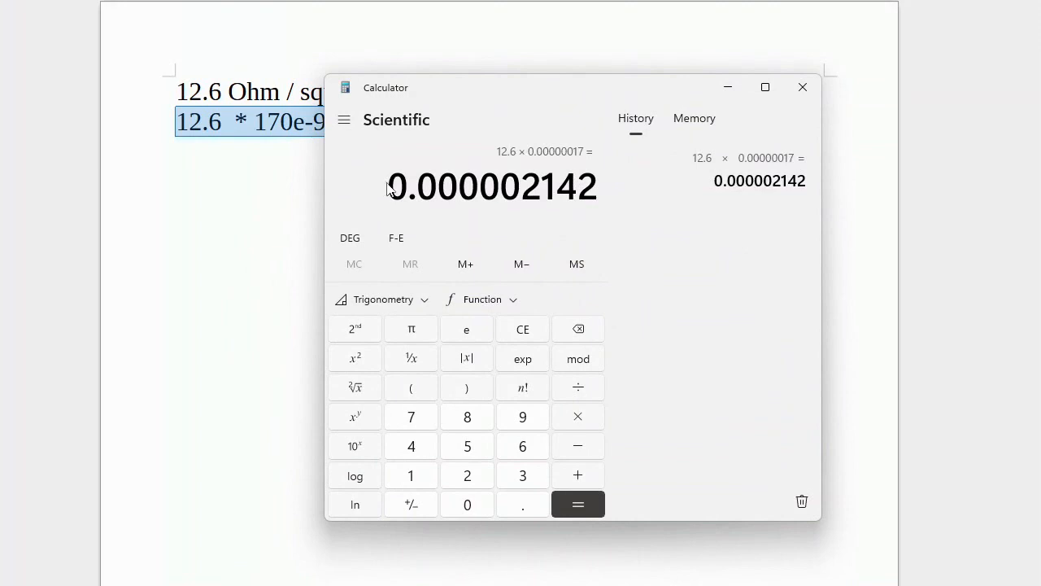
{"action": "left_click_drag", "start_coordinate": [388, 186], "coordinate": [400, 188]}
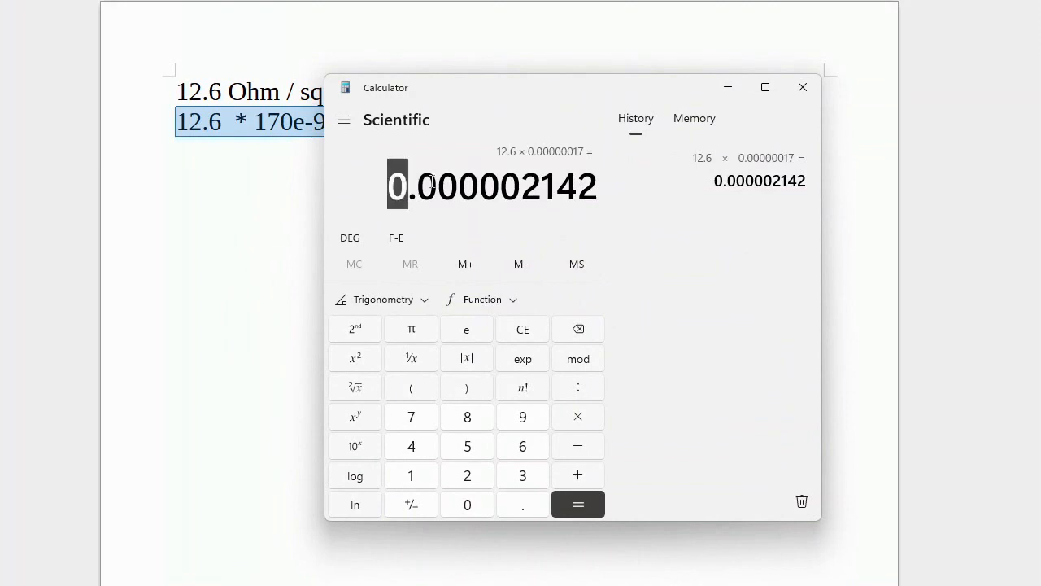
{"action": "left_click_drag", "start_coordinate": [400, 187], "coordinate": [598, 187]}
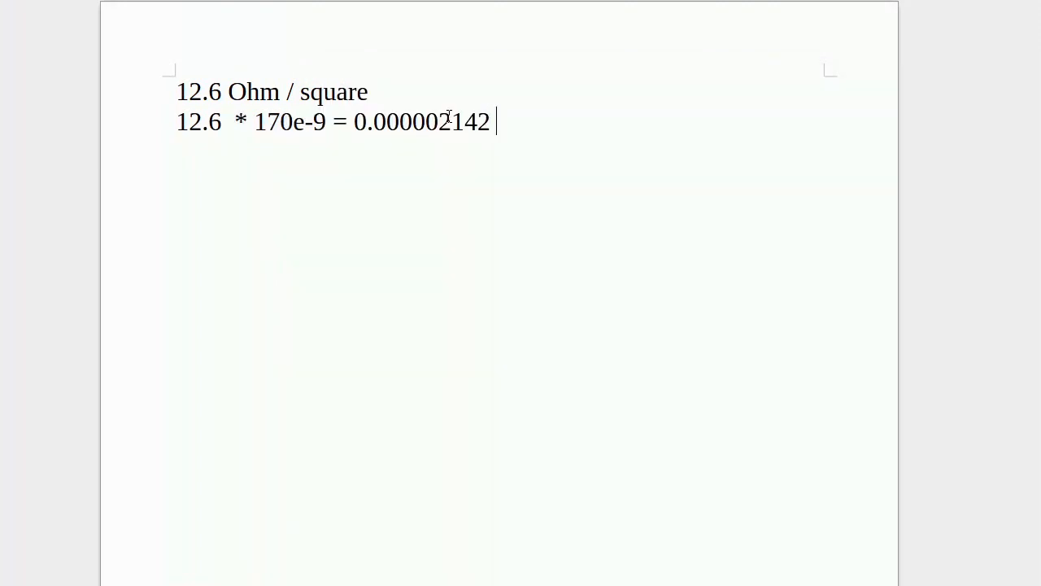
Append the unit Ohm*m to the resistivity result and add m after 170e-9 in the expression
{"action": "type", "text": "Ohm*"}
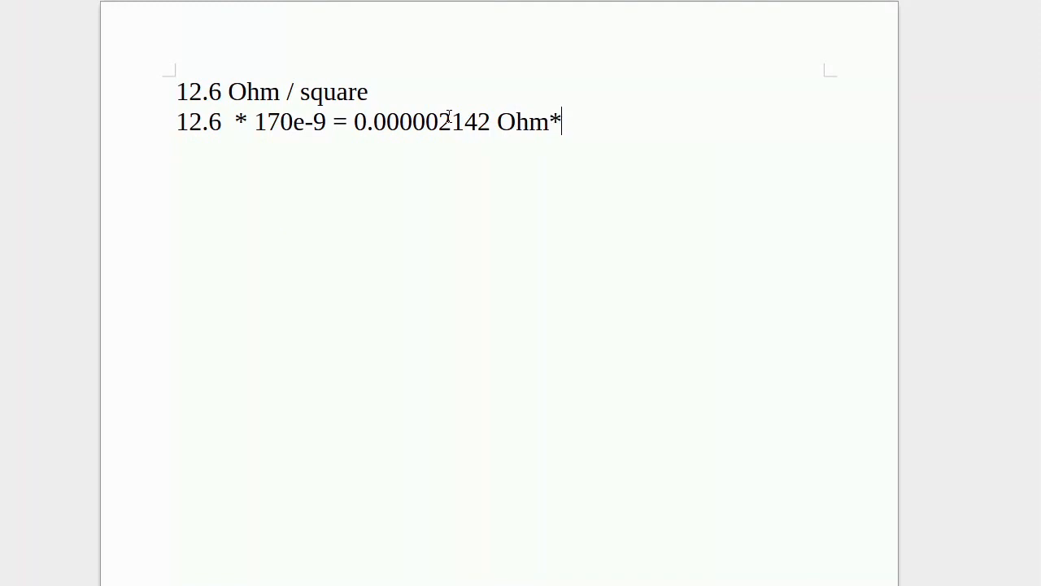
{"action": "type", "text": "m"}
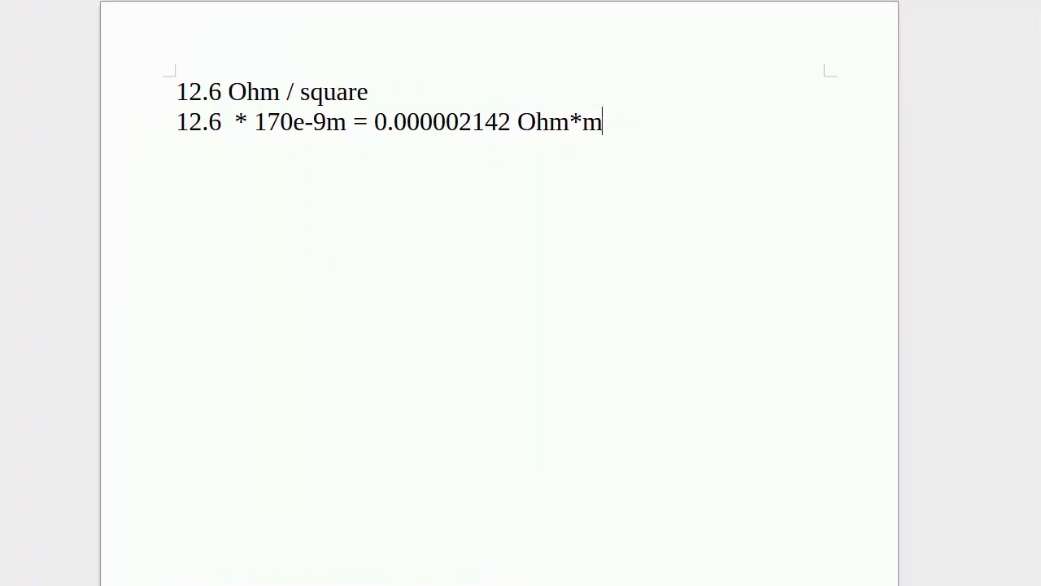
Take the reciprocal of 0.000002142 in Calculator and set the film label's conductivity to 466853 S/m in both directions
{"action": "key", "text": "alt+Tab"}
{"action": "left_click", "coordinate": [411, 359]}
{"action": "left_click_drag", "start_coordinate": [394, 170], "coordinate": [347, 186]}
{"action": "key", "text": "ctrl+c"}
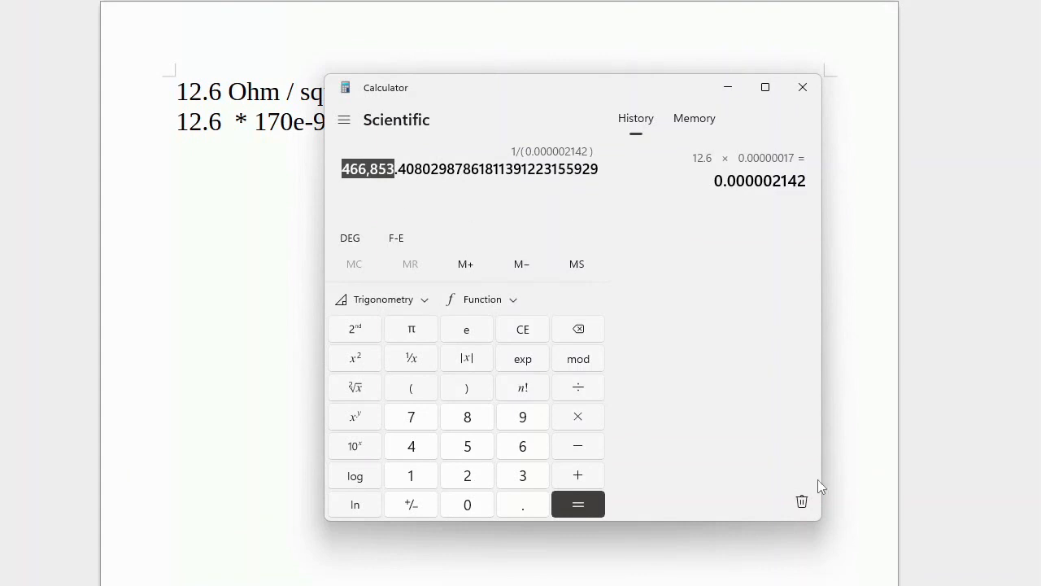
{"action": "key", "text": "alt+Tab"}
{"action": "key", "text": "ctrl+v"}
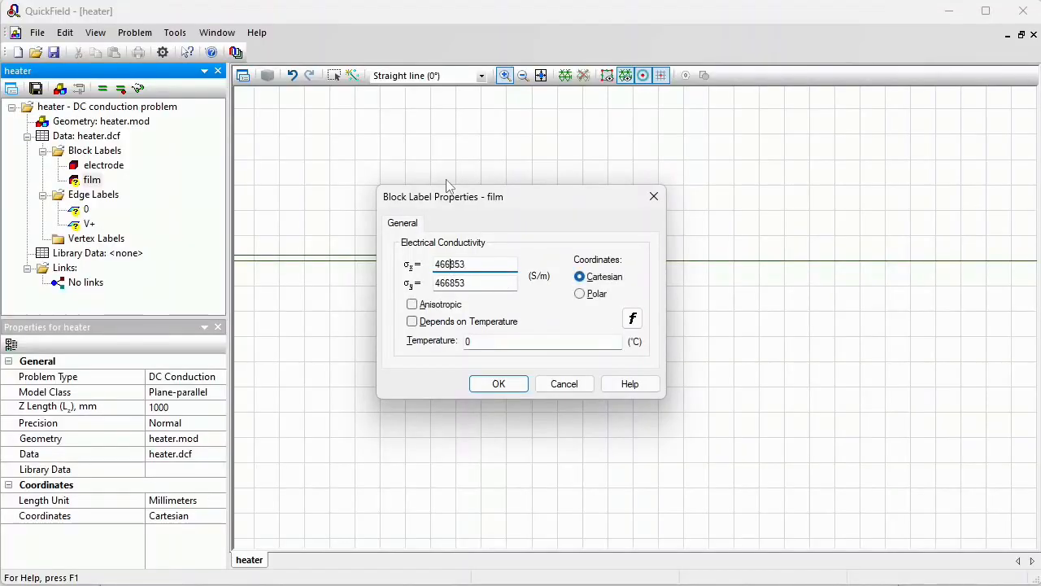
{"action": "left_click", "coordinate": [499, 387]}
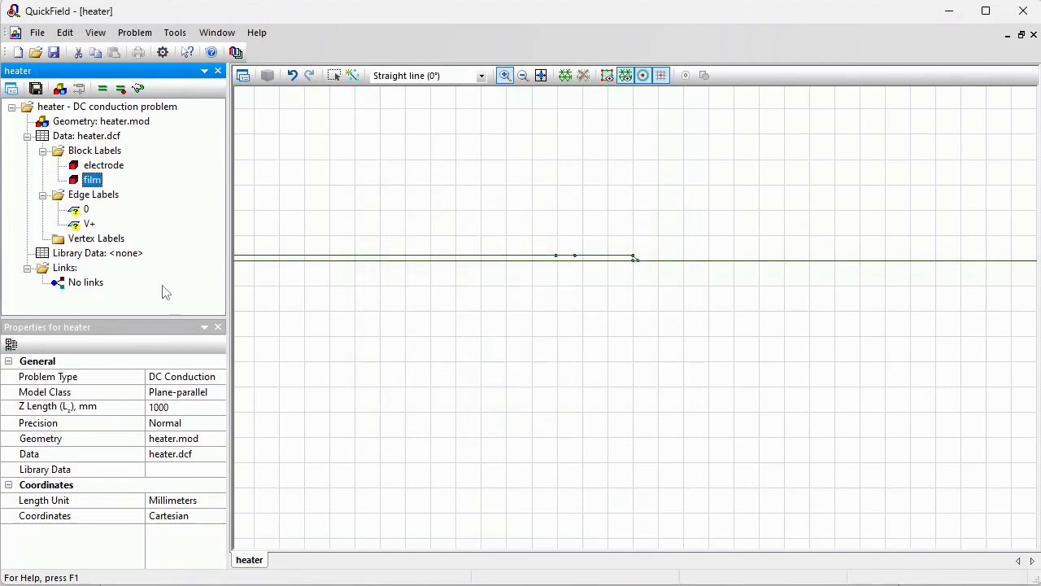
Set the edge label 0 to a fixed voltage of 0 V
{"action": "left_click", "coordinate": [85, 210]}
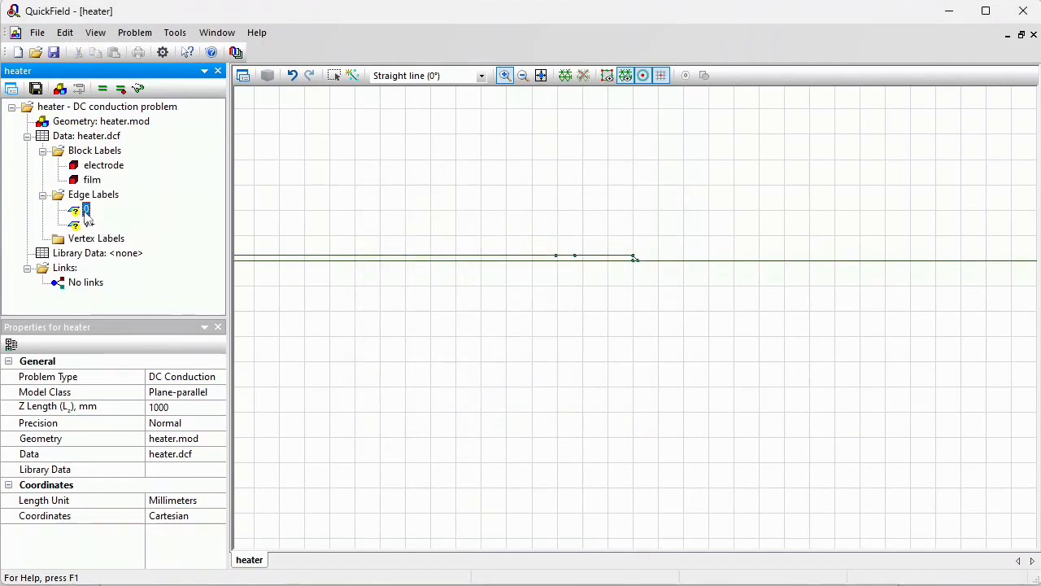
{"action": "double_click", "coordinate": [85, 209]}
{"action": "left_click", "coordinate": [443, 221]}
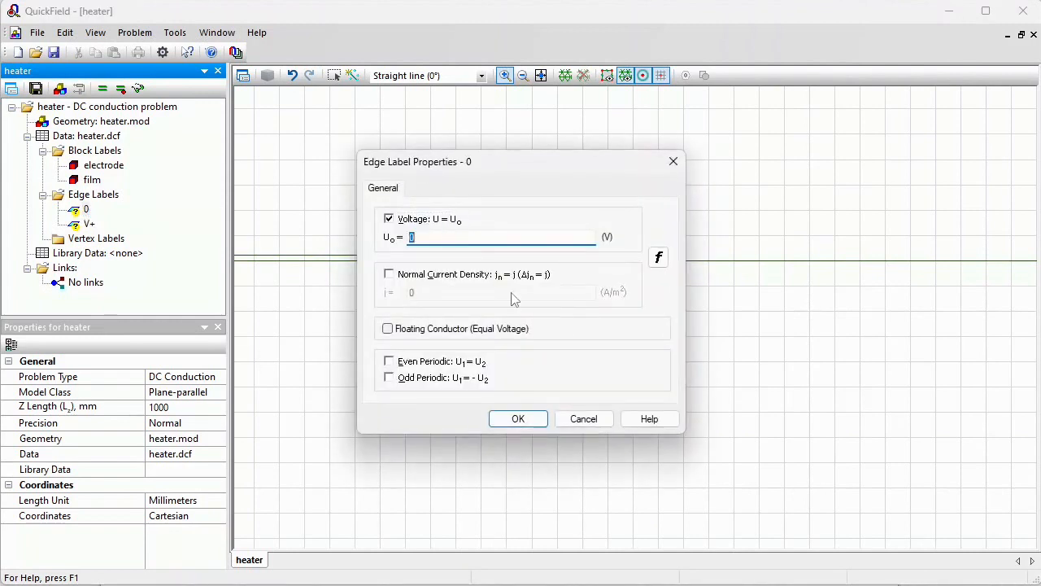
{"action": "left_click", "coordinate": [521, 418]}
Select the edges labelled V+ and move them by a displacement of -1 mm in x
{"action": "left_click", "coordinate": [88, 224]}
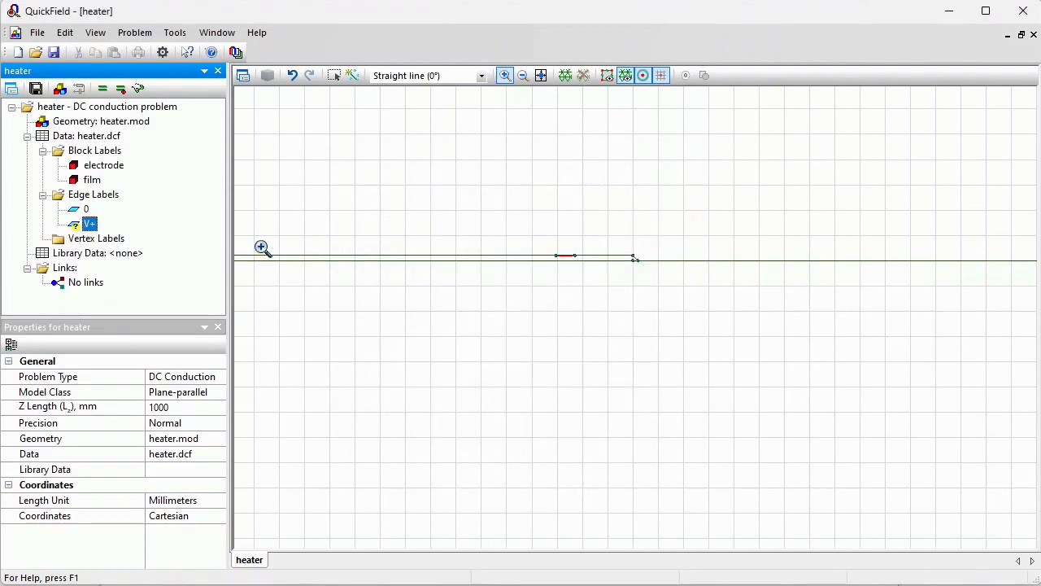
{"action": "left_click", "coordinate": [523, 75]}
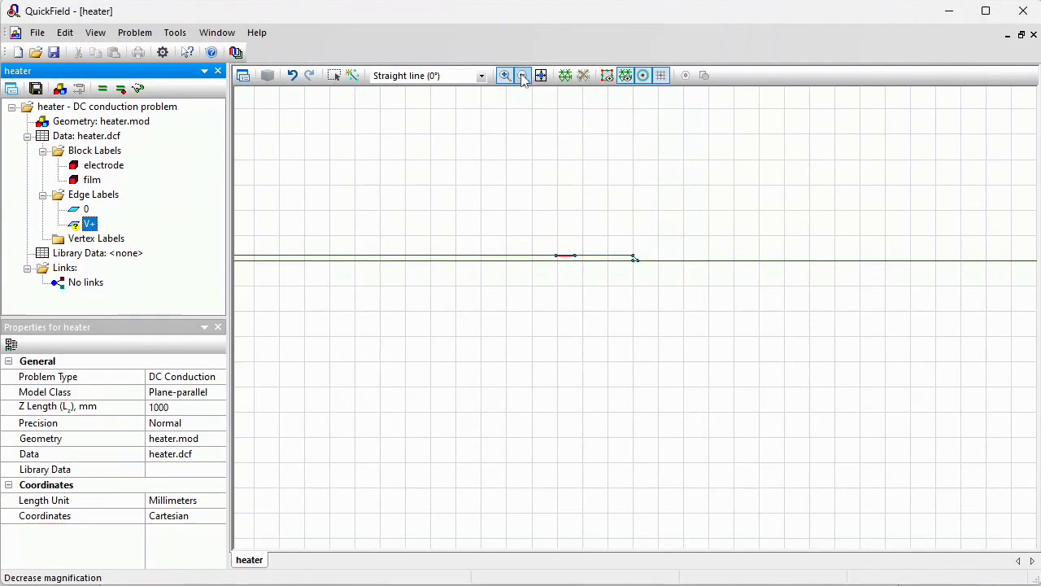
{"action": "left_click_drag", "start_coordinate": [802, 297], "coordinate": [849, 329]}
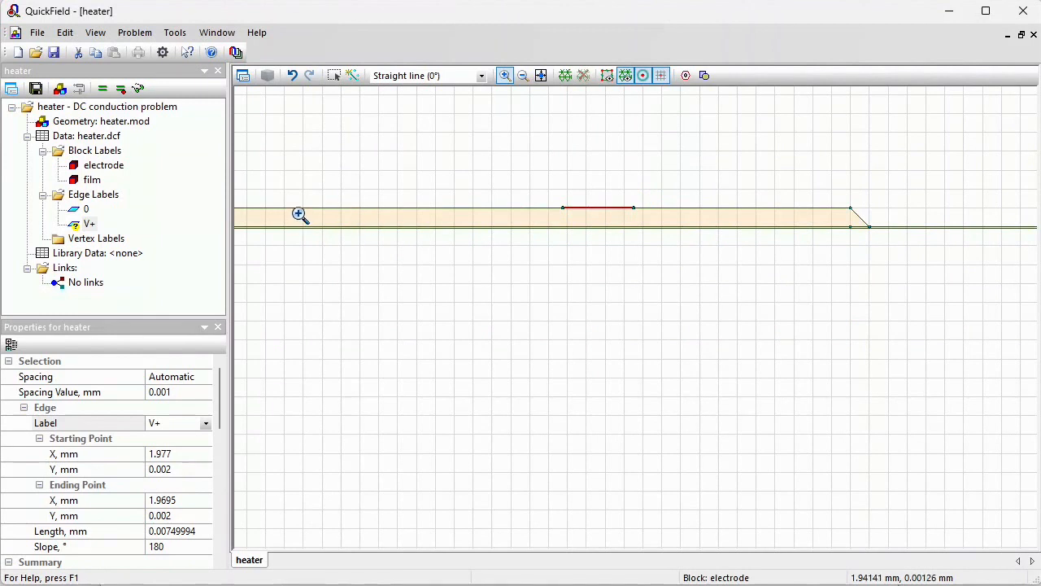
{"action": "left_click", "coordinate": [335, 76]}
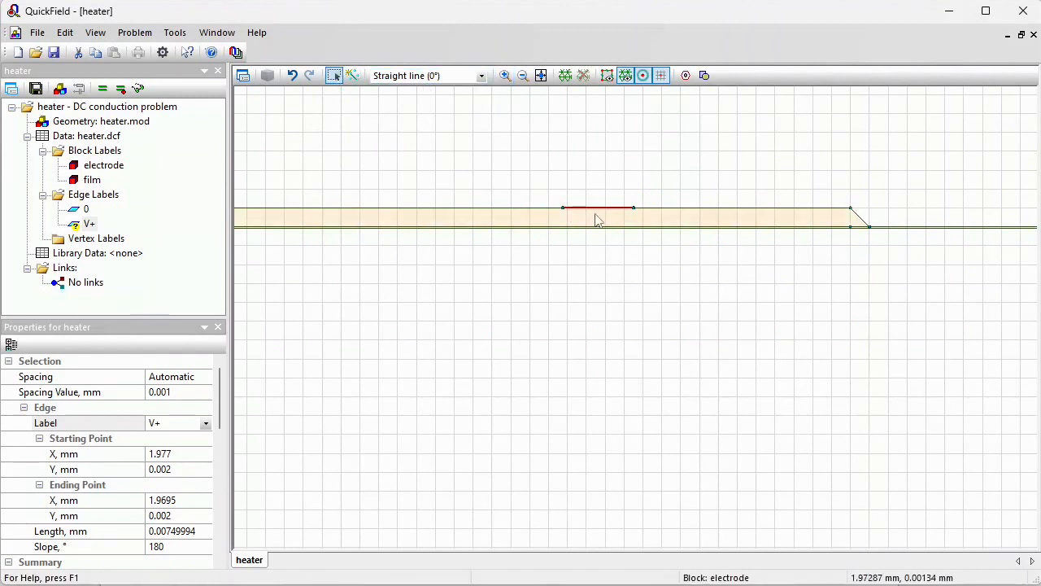
{"action": "right_click", "coordinate": [598, 213]}
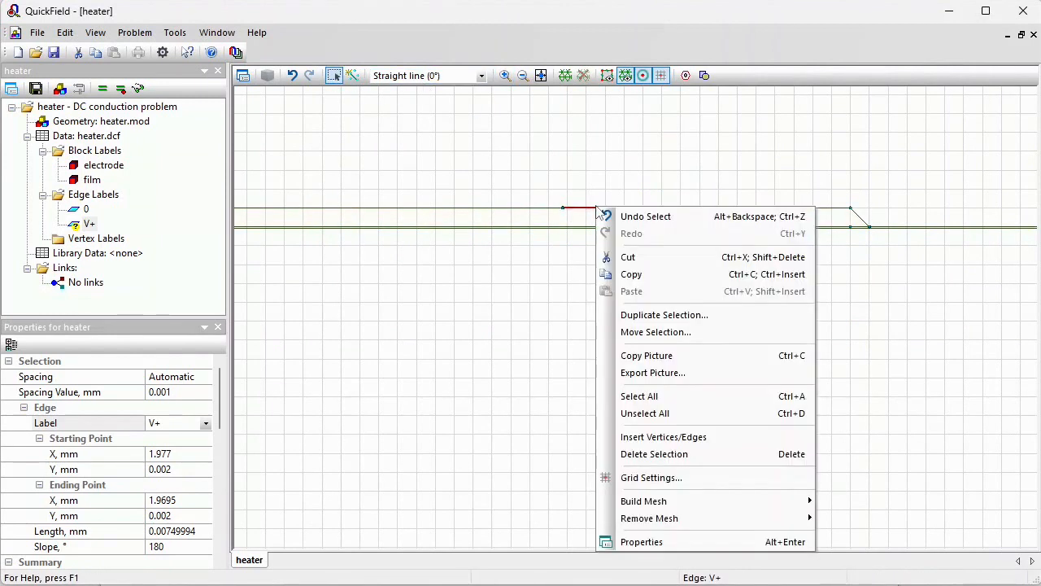
{"action": "left_click", "coordinate": [695, 332]}
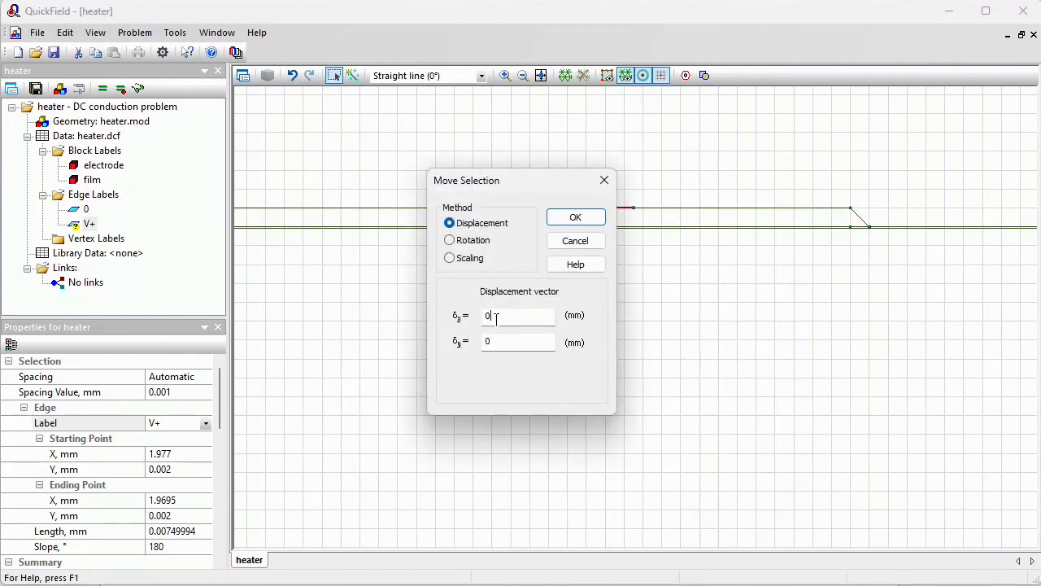
{"action": "left_click_drag", "start_coordinate": [496, 318], "coordinate": [386, 317]}
{"action": "type", "text": "-1"}
{"action": "key", "text": "Return"}
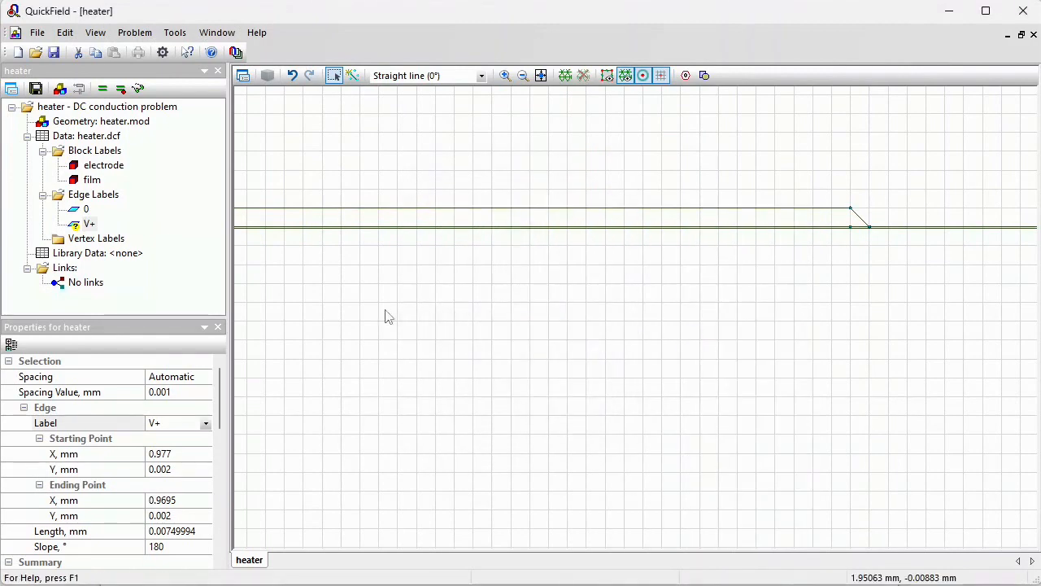
Give the V+ edge label a normal current density of 5 A/m²
{"action": "left_click", "coordinate": [541, 75]}
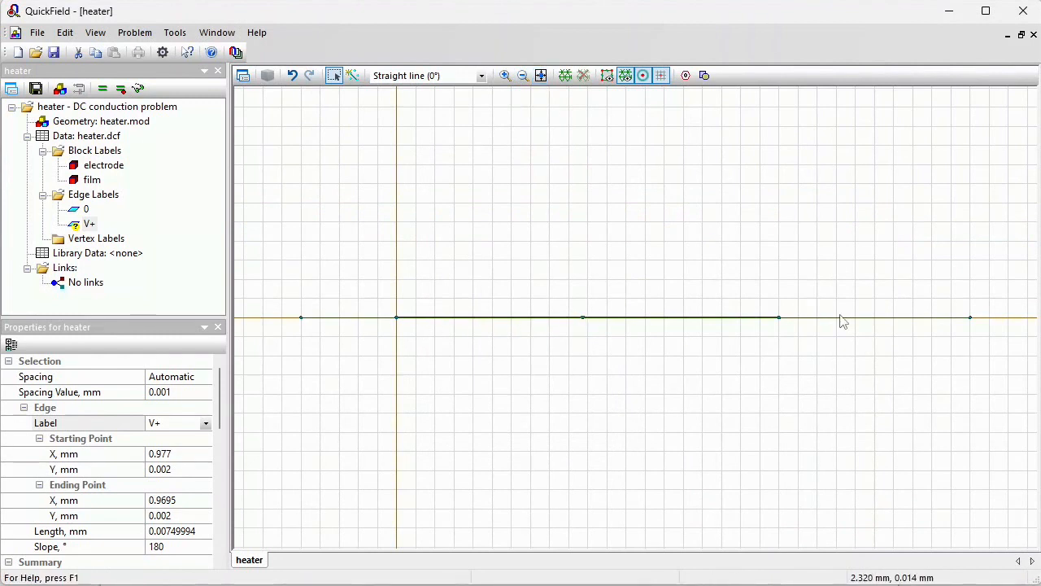
{"action": "double_click", "coordinate": [89, 224]}
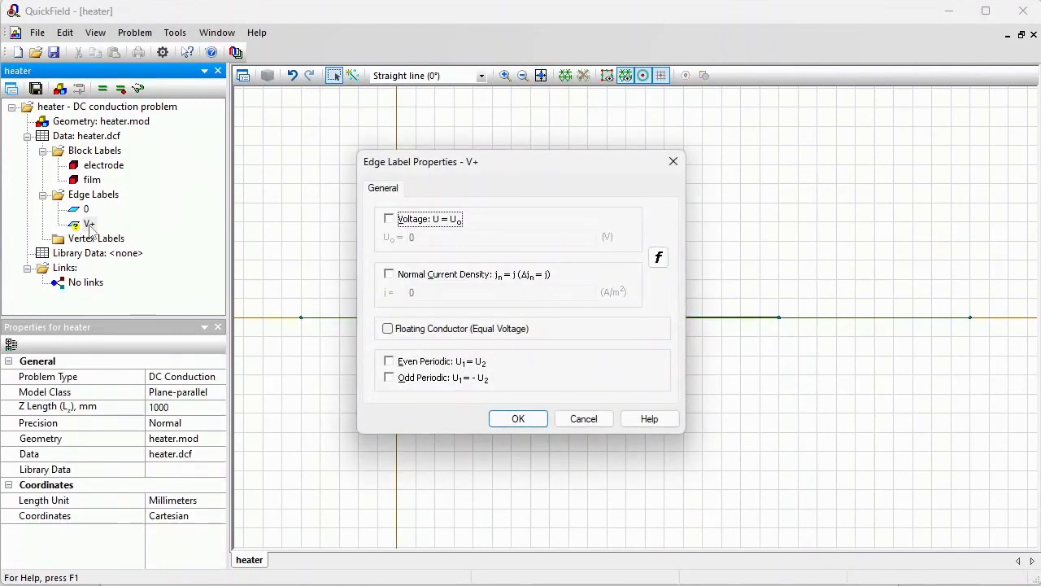
{"action": "left_click", "coordinate": [415, 277]}
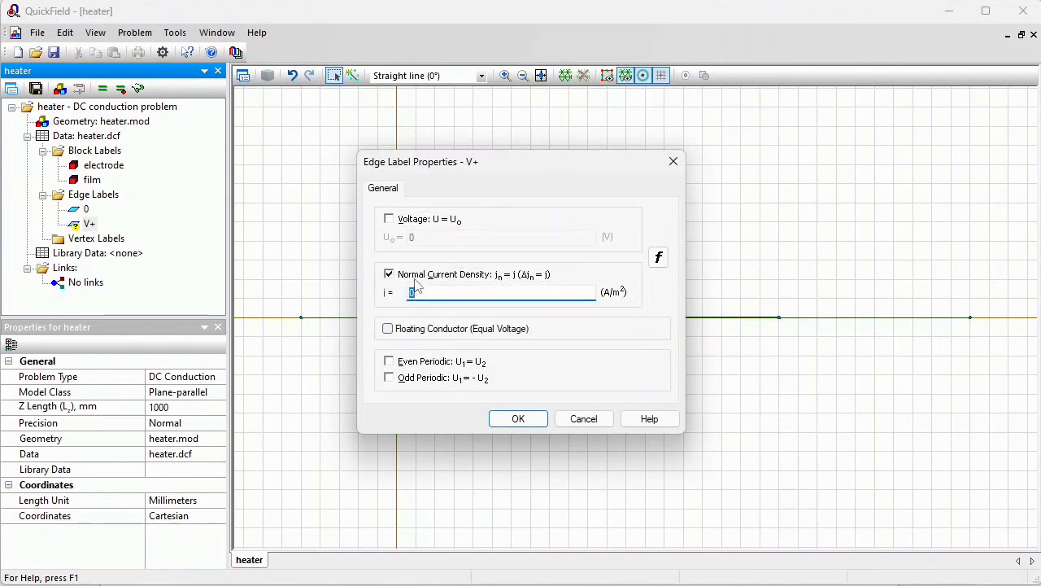
{"action": "type", "text": "5"}
{"action": "left_click", "coordinate": [517, 419]}
Copy the length of the selected V+ edge and check the problem's Z length
{"action": "left_click", "coordinate": [505, 76]}
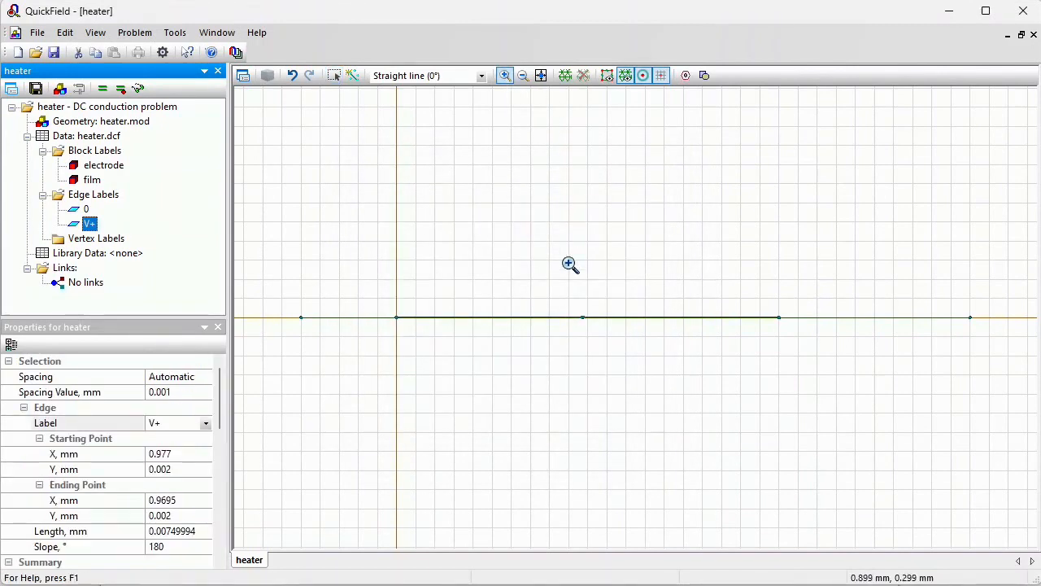
{"action": "left_click_drag", "start_coordinate": [569, 305], "coordinate": [600, 333]}
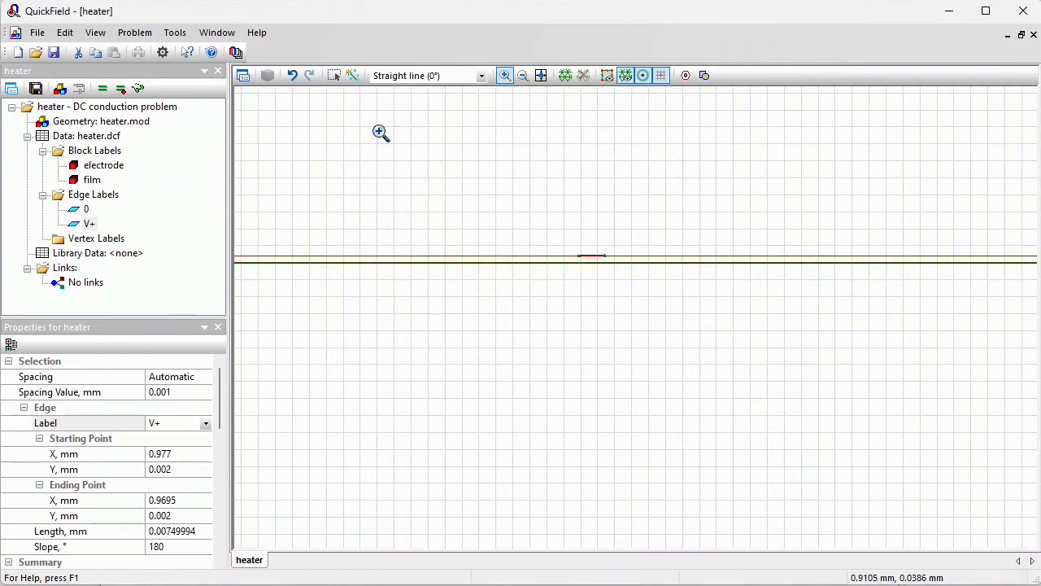
{"action": "left_click", "coordinate": [334, 74]}
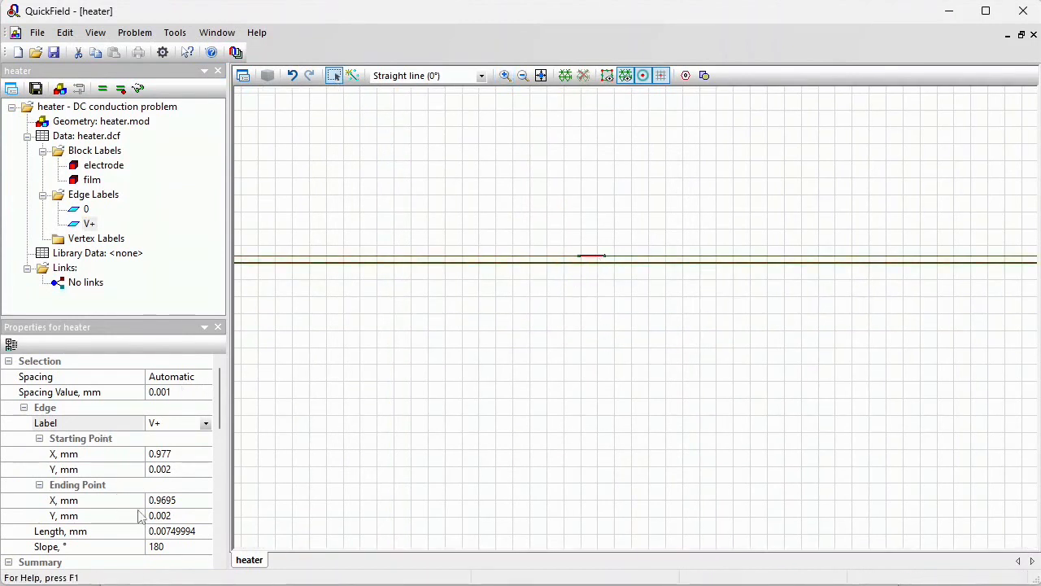
{"action": "left_click", "coordinate": [202, 531]}
{"action": "double_click", "coordinate": [192, 530]}
{"action": "key", "text": "ctrl+c"}
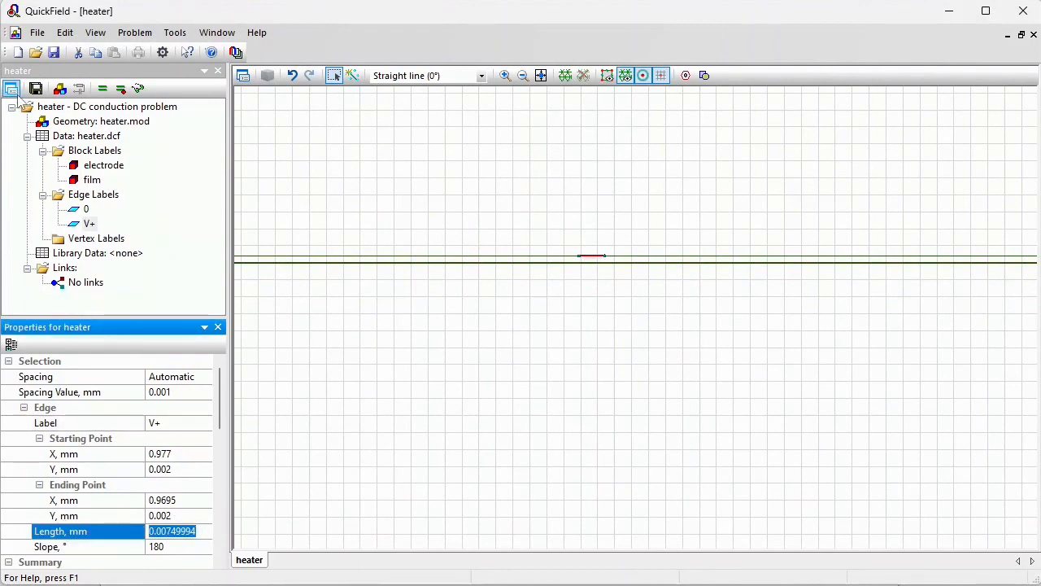
{"action": "left_click", "coordinate": [13, 91]}
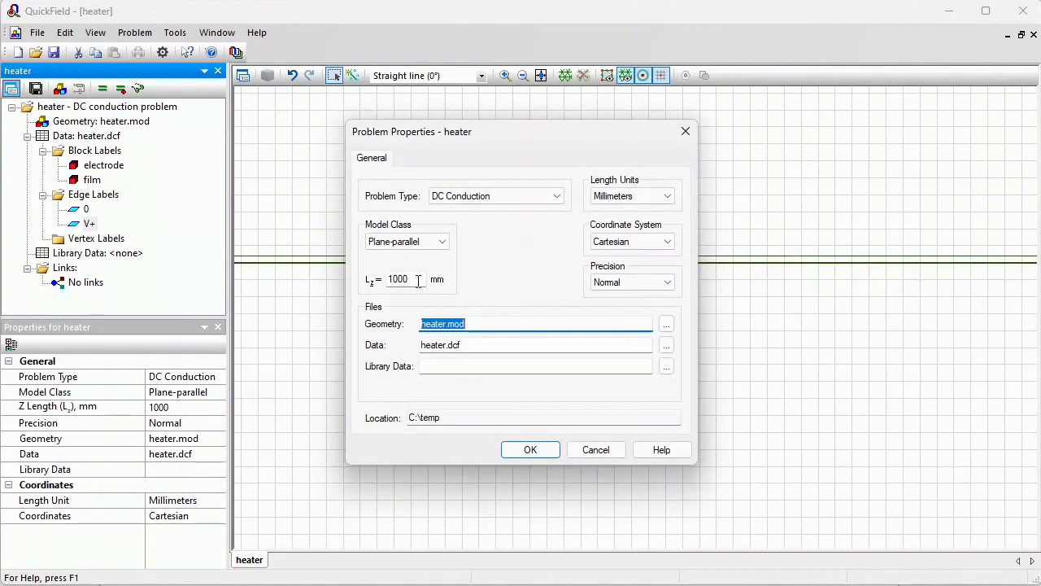
{"action": "left_click", "coordinate": [602, 454]}
In the text document, write 0.00749994 mm * 1000 mm = 7.5 mm2 on a new line
{"action": "key", "text": "ctrl+v"}
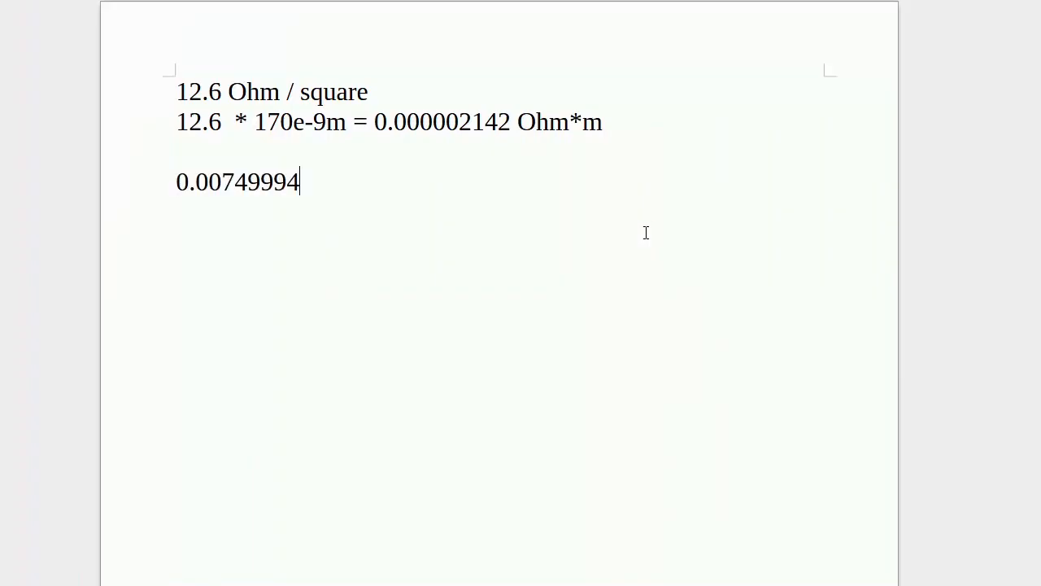
{"action": "type", "text": "mm * 1000"}
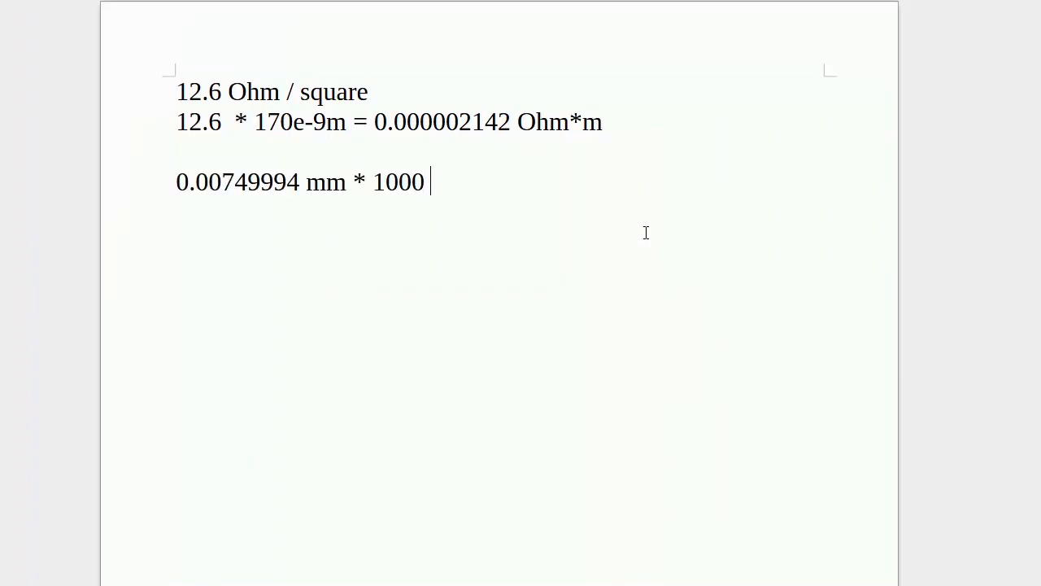
{"action": "type", "text": " mm = 7."}
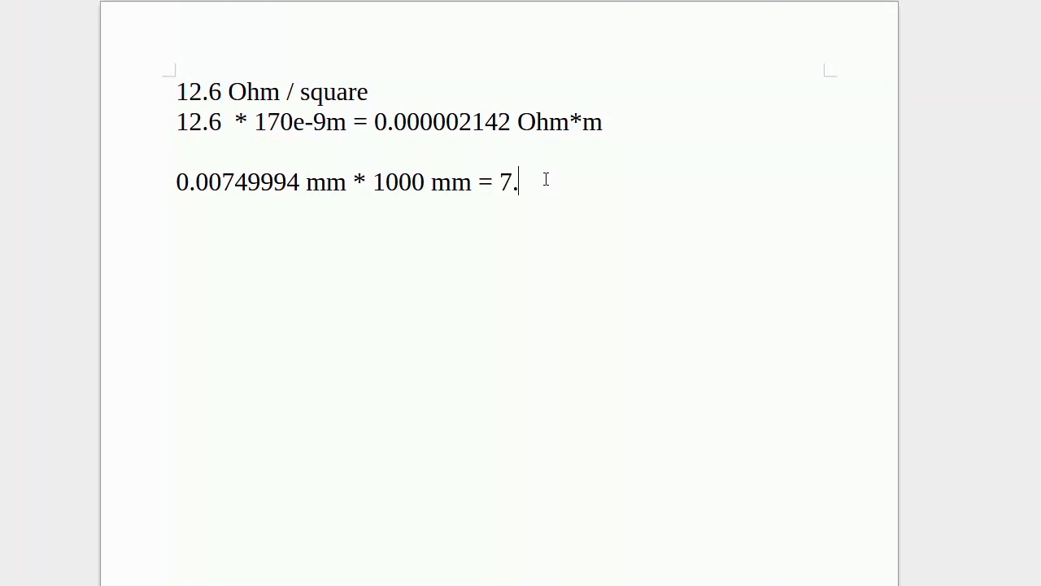
{"action": "type", "text": "5 mm2"}
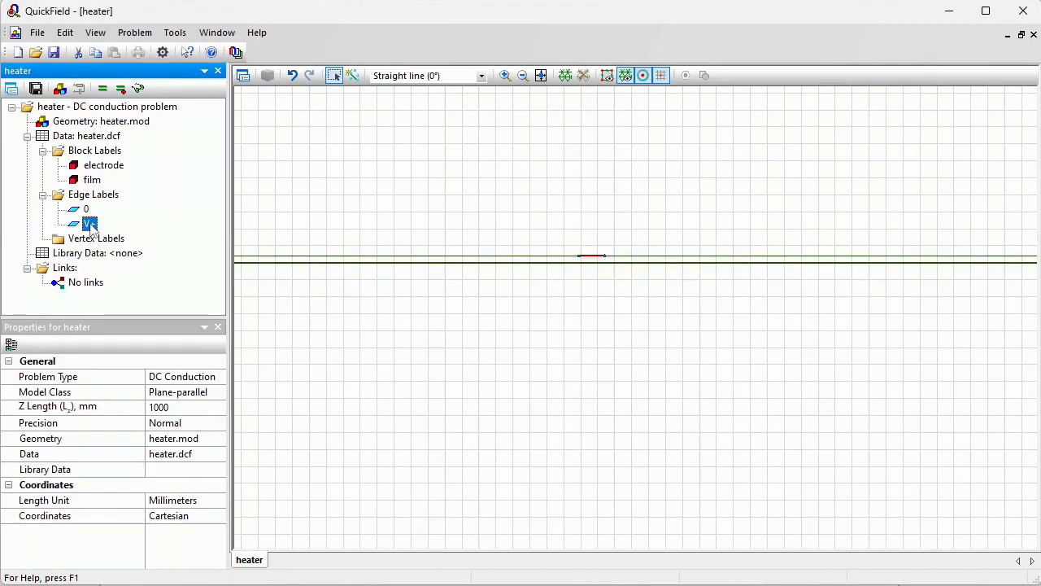
Set the V+ edge label's normal current density to 5 / 7.5e-6 A/m²
{"action": "double_click", "coordinate": [90, 224]}
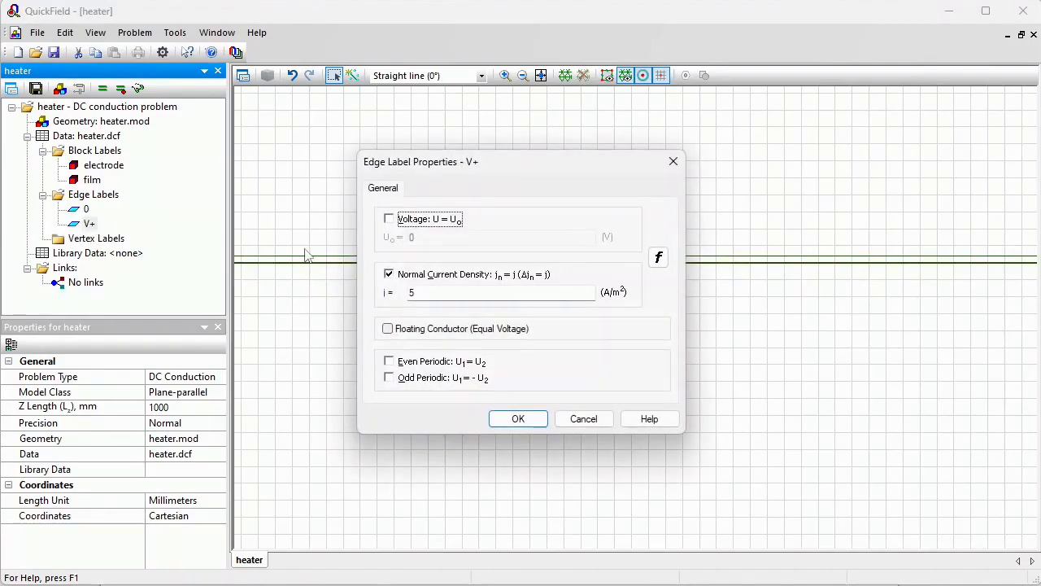
{"action": "left_click", "coordinate": [429, 294]}
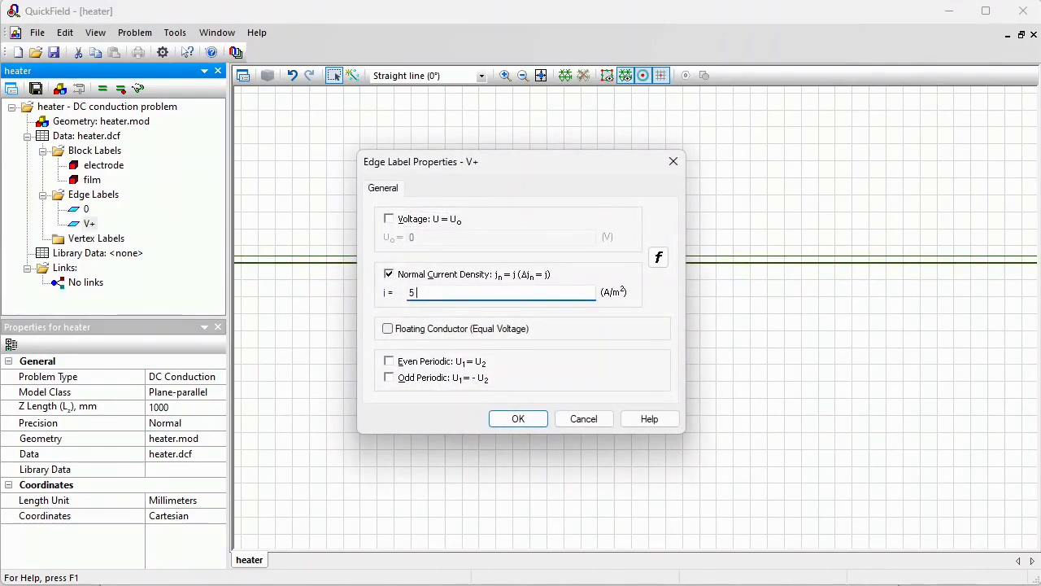
{"action": "type", "text": "/ 7.5e-6"}
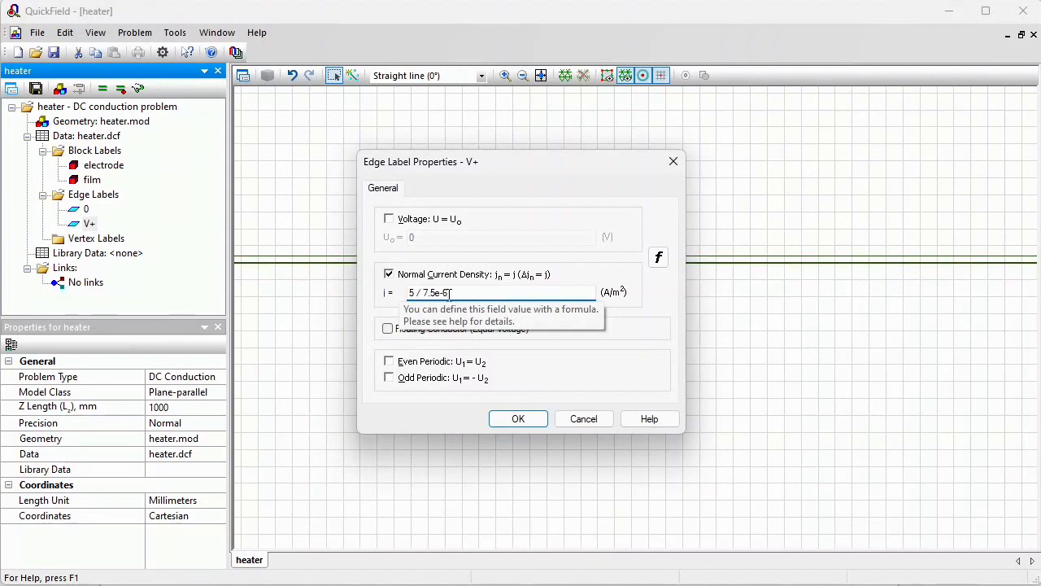
{"action": "left_click", "coordinate": [517, 418]}
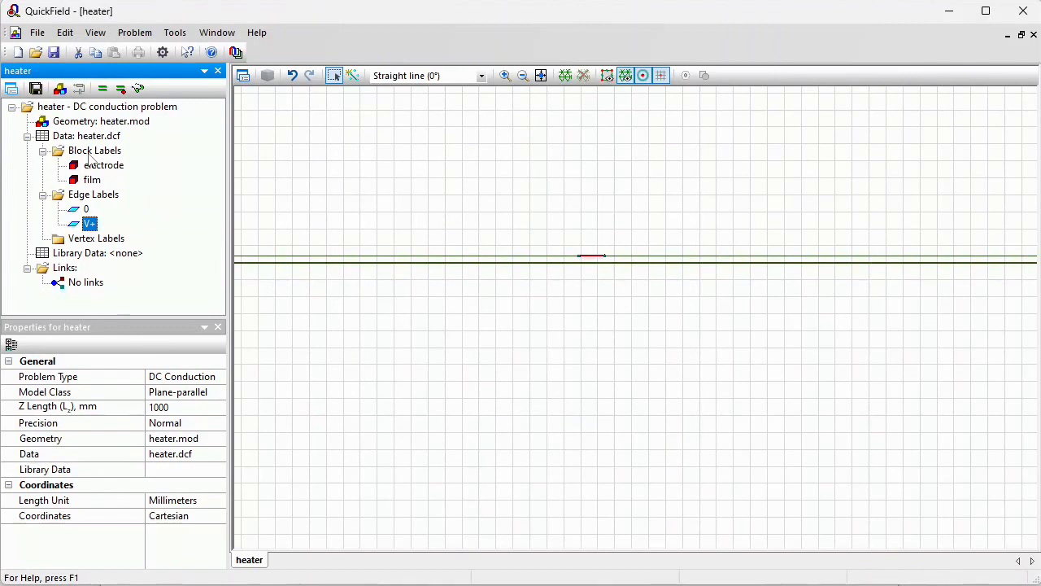
Build the mesh and remove it again
{"action": "left_click", "coordinate": [563, 76]}
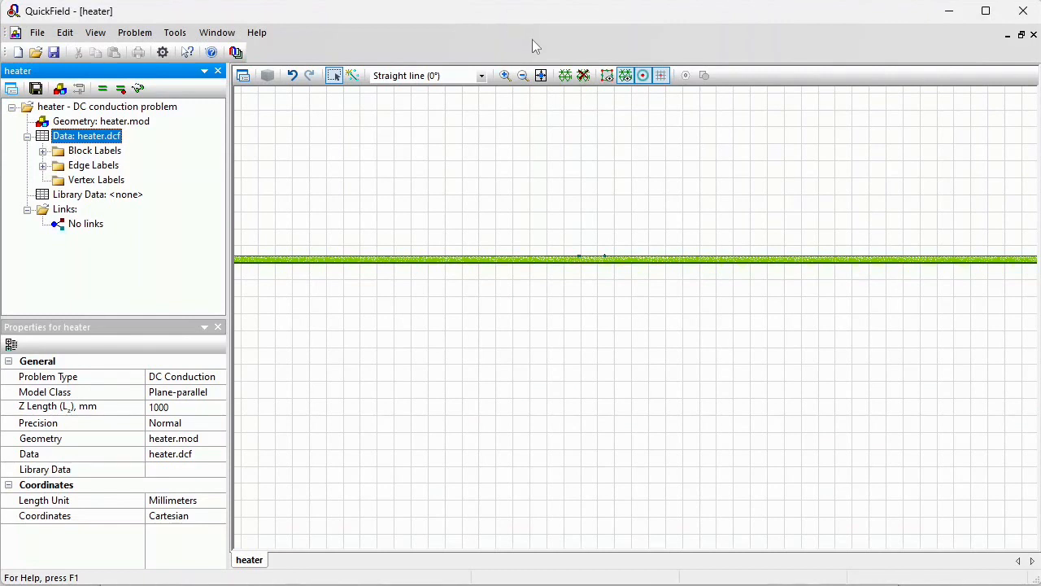
{"action": "left_click", "coordinate": [584, 76]}
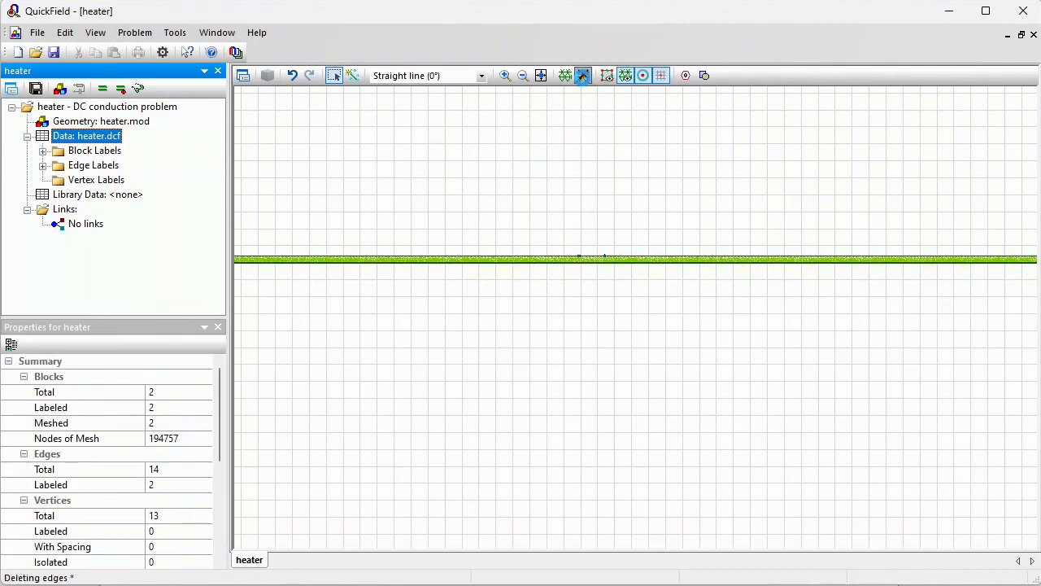
Draw five vertical lines about 0.8 mm tall crossing the strip, spaced between about x = -0.3 mm and 1.6 mm
{"action": "left_click", "coordinate": [525, 75]}
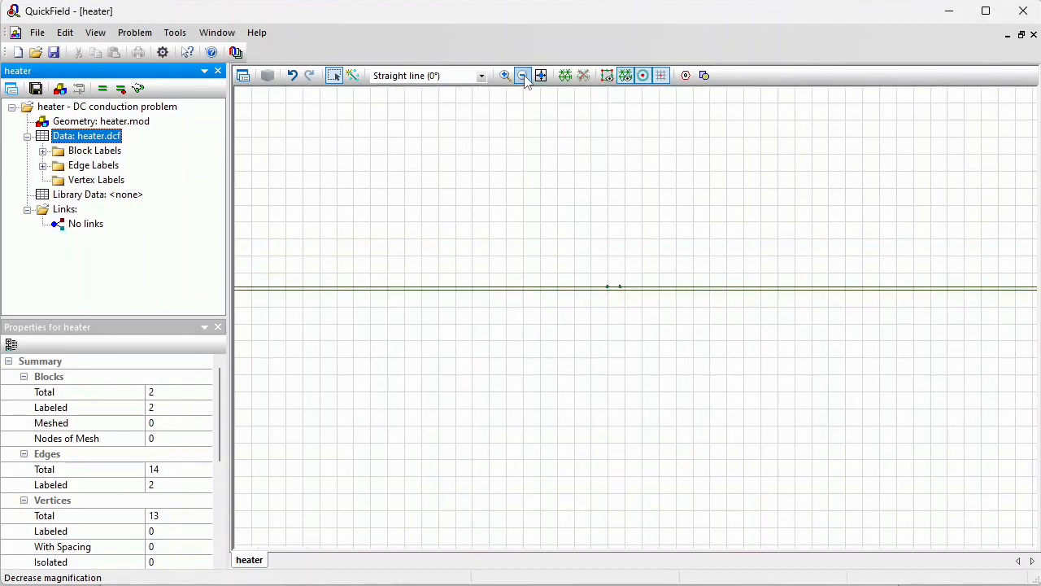
{"action": "left_click", "coordinate": [525, 76]}
{"action": "left_click", "coordinate": [524, 75]}
{"action": "left_click", "coordinate": [524, 75]}
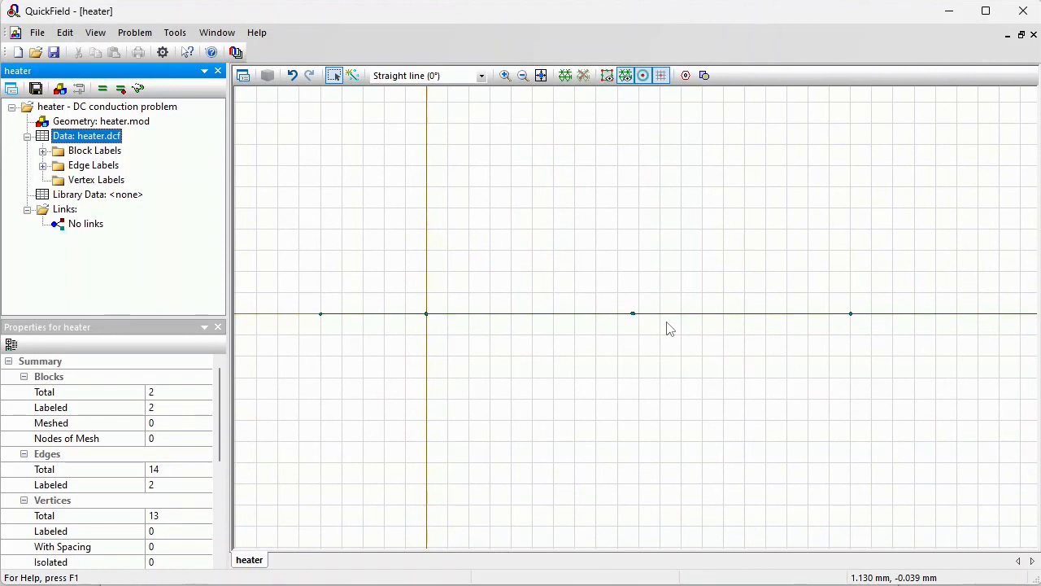
{"action": "left_click", "coordinate": [351, 75]}
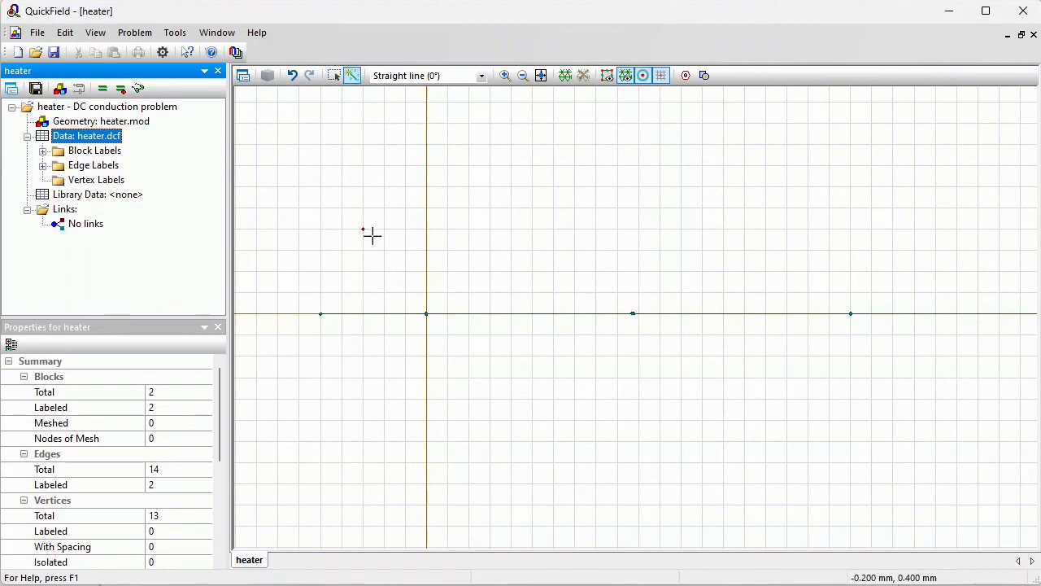
{"action": "left_click_drag", "start_coordinate": [364, 229], "coordinate": [369, 393]}
{"action": "mouse_move", "coordinate": [470, 229]}
{"action": "left_mouse_down"}
{"action": "mouse_move", "coordinate": [485, 401]}
{"action": "mouse_move", "coordinate": [469, 403]}
{"action": "left_mouse_up"}
{"action": "left_click_drag", "start_coordinate": [554, 230], "coordinate": [558, 398]}
{"action": "left_click_drag", "start_coordinate": [674, 239], "coordinate": [681, 398]}
{"action": "left_click_drag", "start_coordinate": [764, 237], "coordinate": [768, 414]}
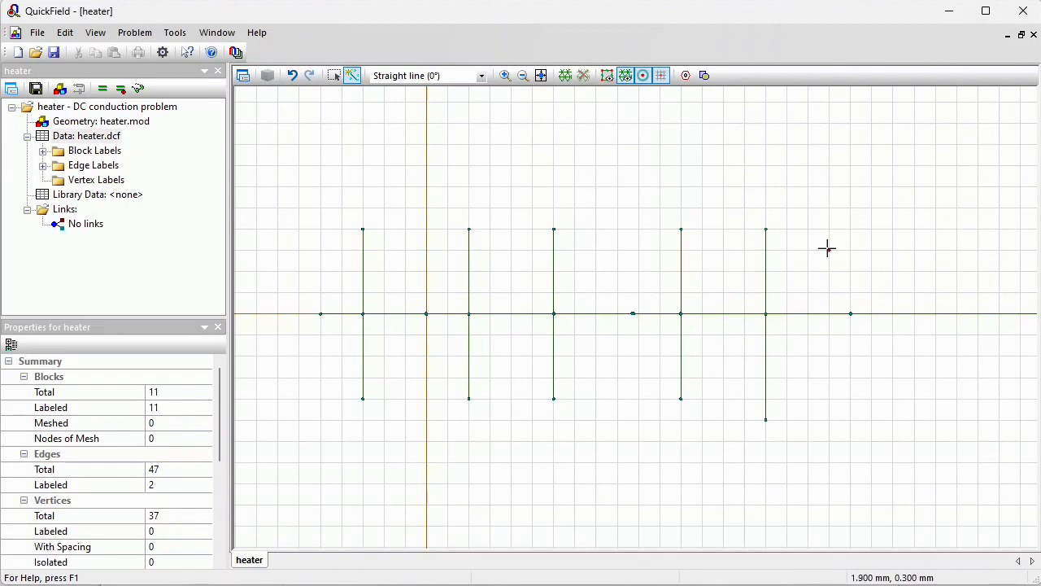
Draw one more vertical line about 0.8 mm tall crossing the strip near its right end
{"action": "left_click_drag", "start_coordinate": [809, 230], "coordinate": [808, 398]}
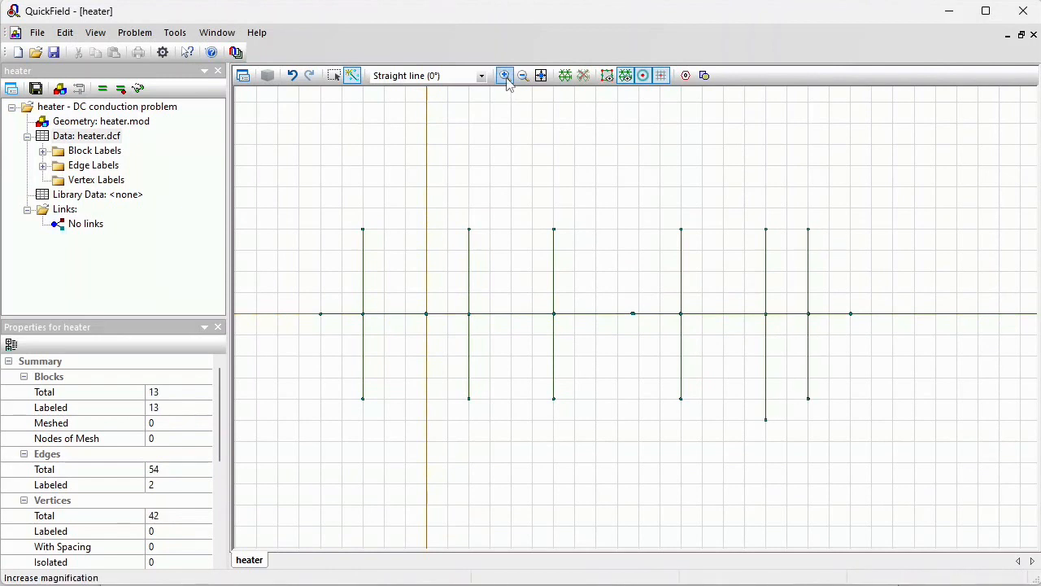
{"action": "left_click", "coordinate": [504, 75]}
{"action": "left_click_drag", "start_coordinate": [750, 306], "coordinate": [781, 326]}
{"action": "left_click_drag", "start_coordinate": [637, 259], "coordinate": [696, 320]}
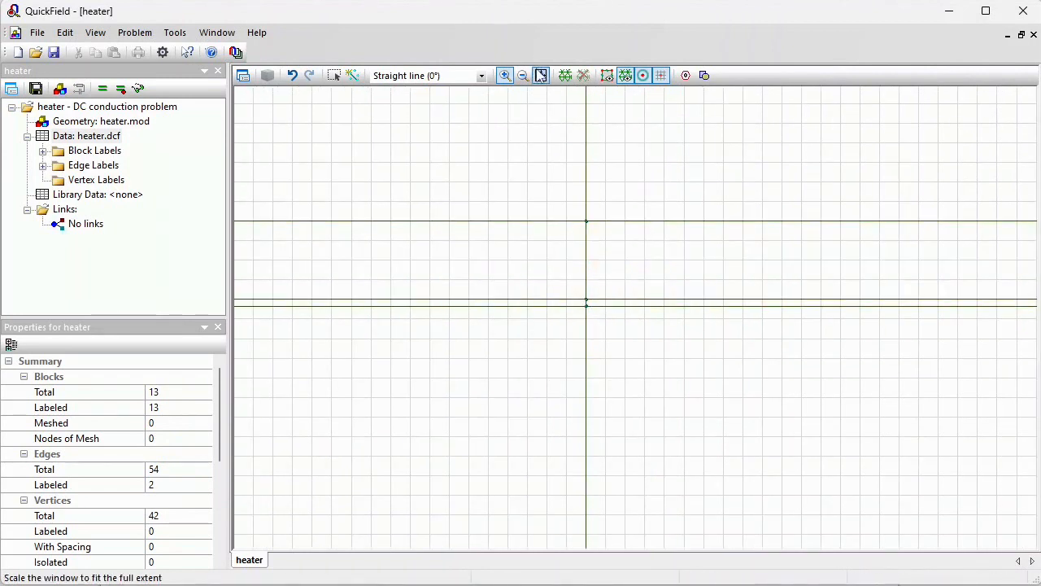
{"action": "left_click", "coordinate": [541, 75]}
Delete the vertical line segments above and below the strip, leaving their intersection points on it
{"action": "left_click", "coordinate": [333, 74]}
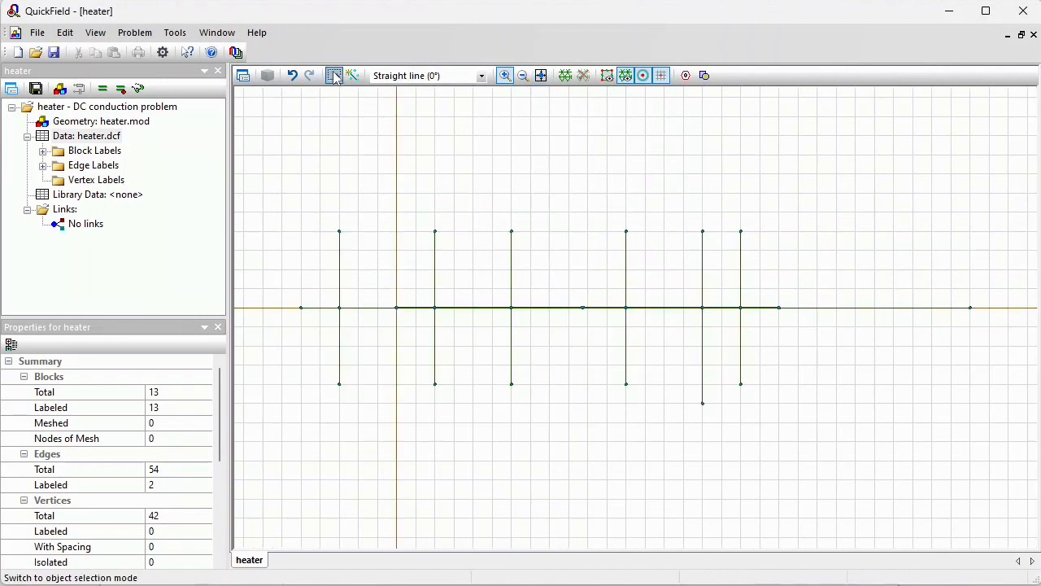
{"action": "left_click_drag", "start_coordinate": [324, 180], "coordinate": [765, 249]}
{"action": "key", "text": "Delete"}
{"action": "key", "text": "Return"}
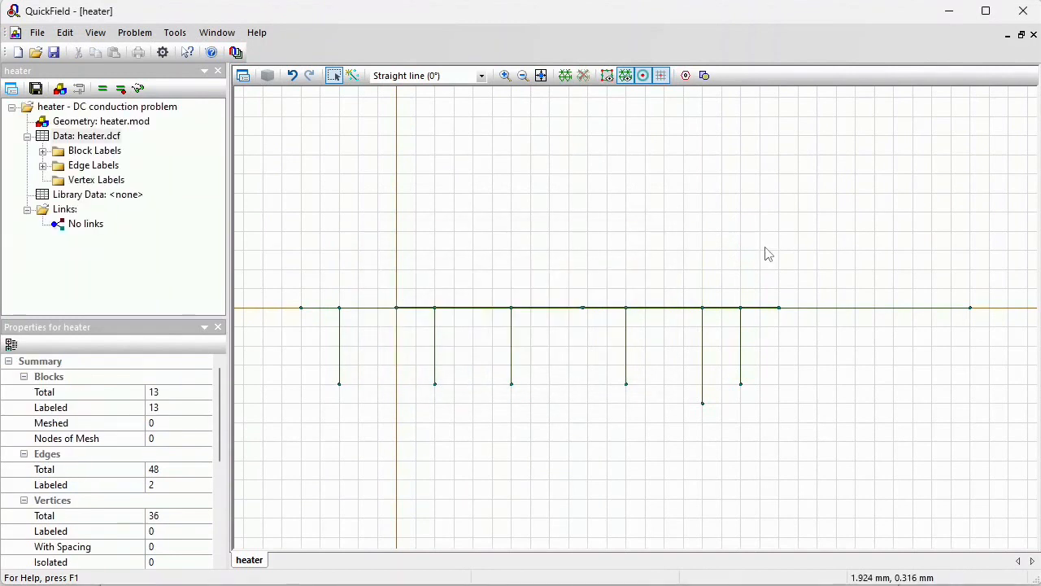
{"action": "left_click_drag", "start_coordinate": [323, 350], "coordinate": [782, 443]}
{"action": "key", "text": "Delete"}
{"action": "key", "text": "Return"}
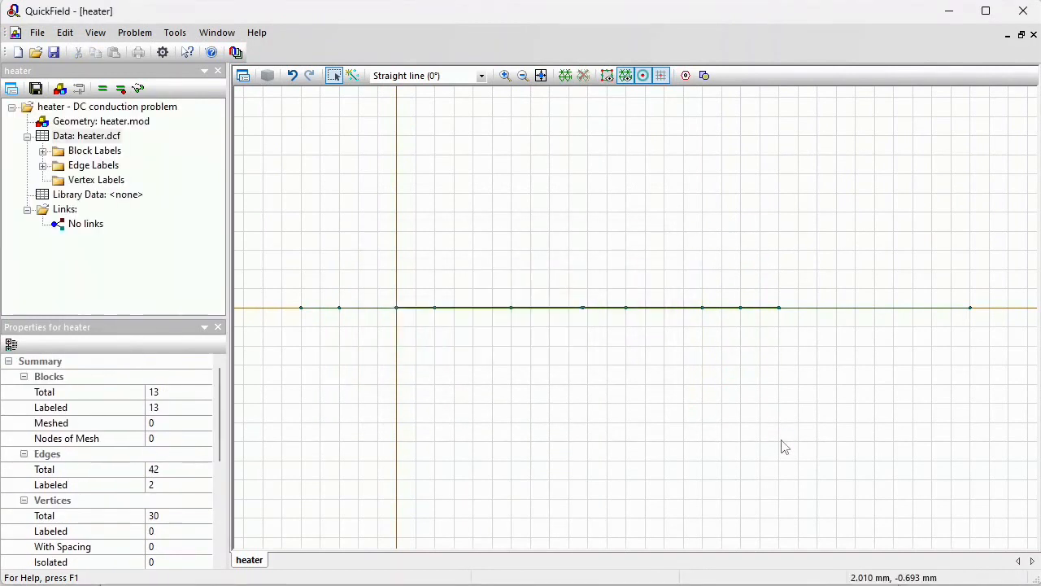
Draw two vertical lines 0.6 mm tall crossing the strip at about x = 2.3 mm and x = 2.7 mm
{"action": "left_click", "coordinate": [351, 75]}
{"action": "left_click_drag", "start_coordinate": [836, 250], "coordinate": [836, 366]}
{"action": "left_click_drag", "start_coordinate": [911, 249], "coordinate": [912, 365]}
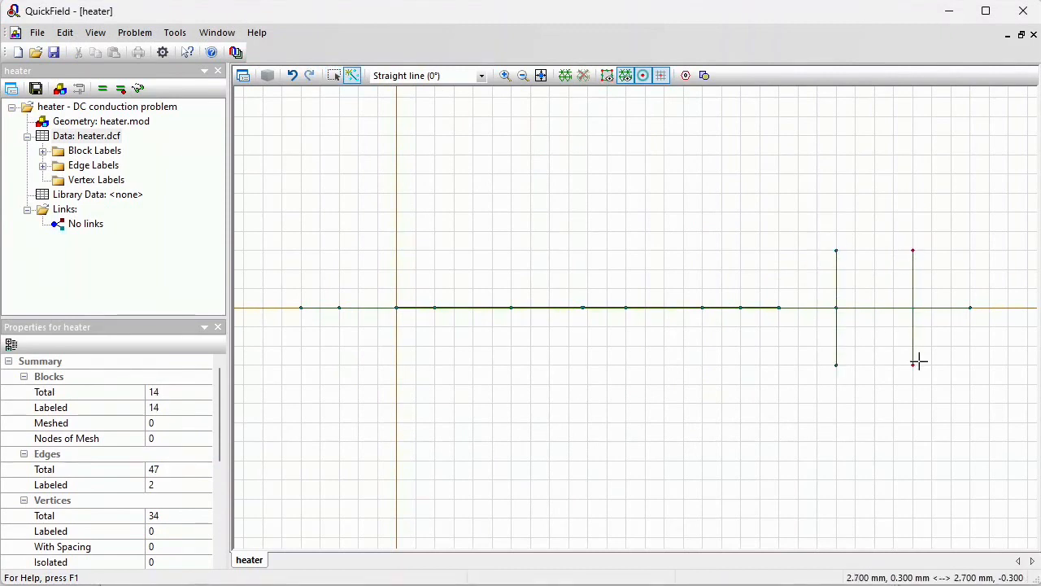
Delete the parts of the two new lines above and below the strip
{"action": "left_click", "coordinate": [334, 75]}
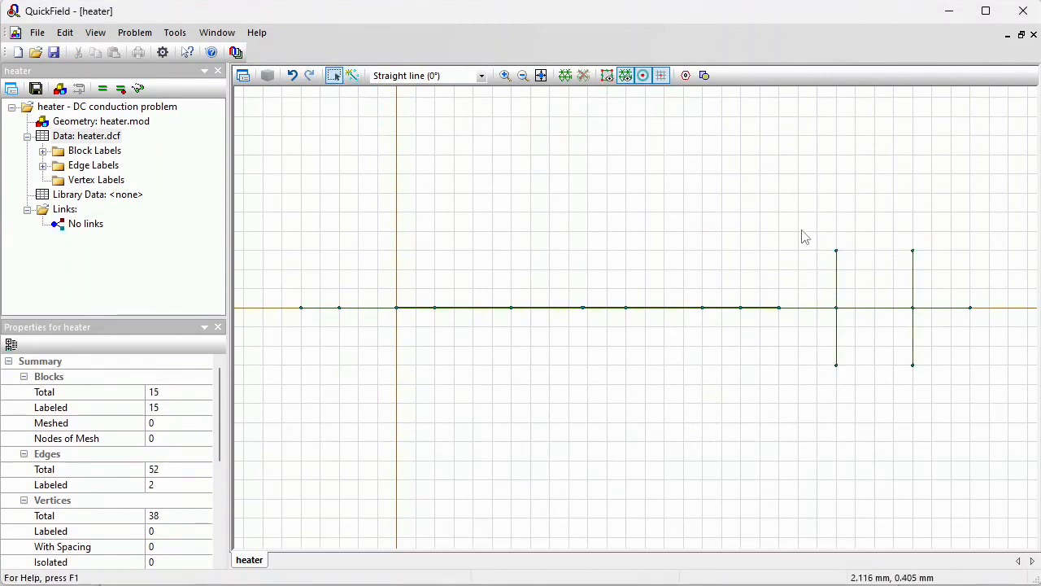
{"action": "left_click_drag", "start_coordinate": [795, 226], "coordinate": [942, 268]}
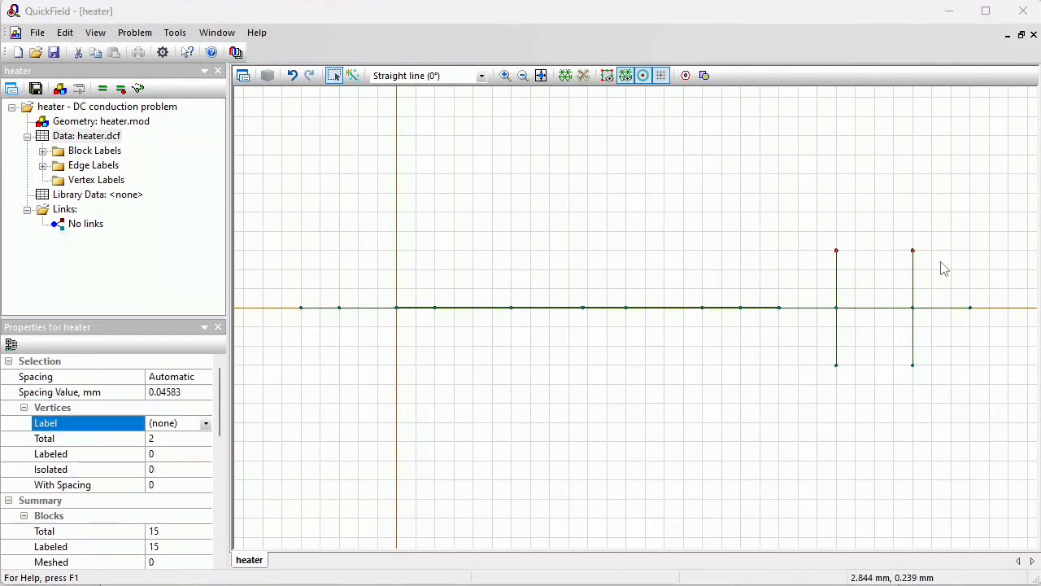
{"action": "key", "text": "Delete"}
{"action": "key", "text": "Return"}
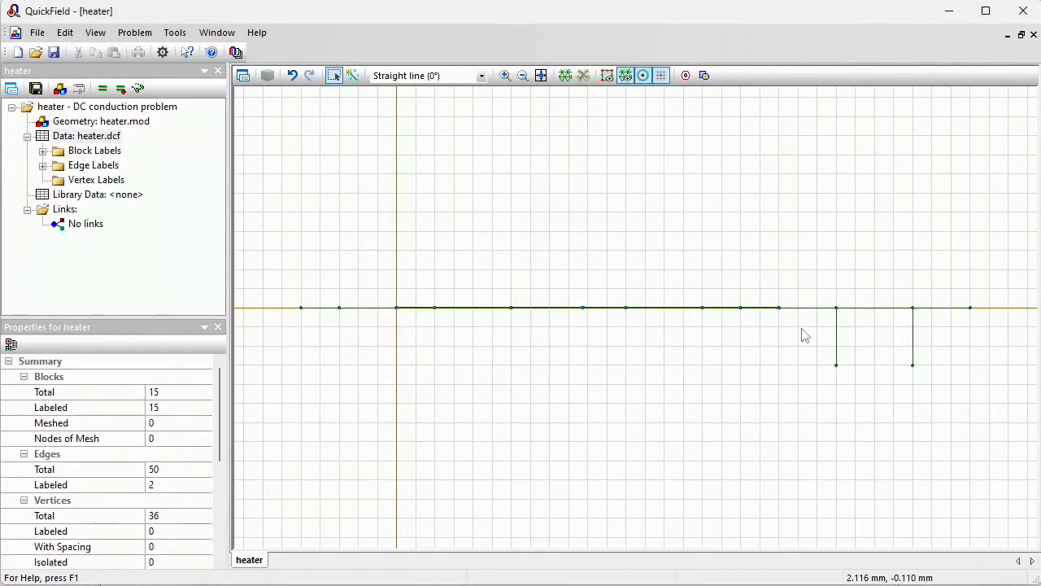
{"action": "left_click_drag", "start_coordinate": [804, 327], "coordinate": [945, 406]}
{"action": "key", "text": "Delete"}
{"action": "key", "text": "Return"}
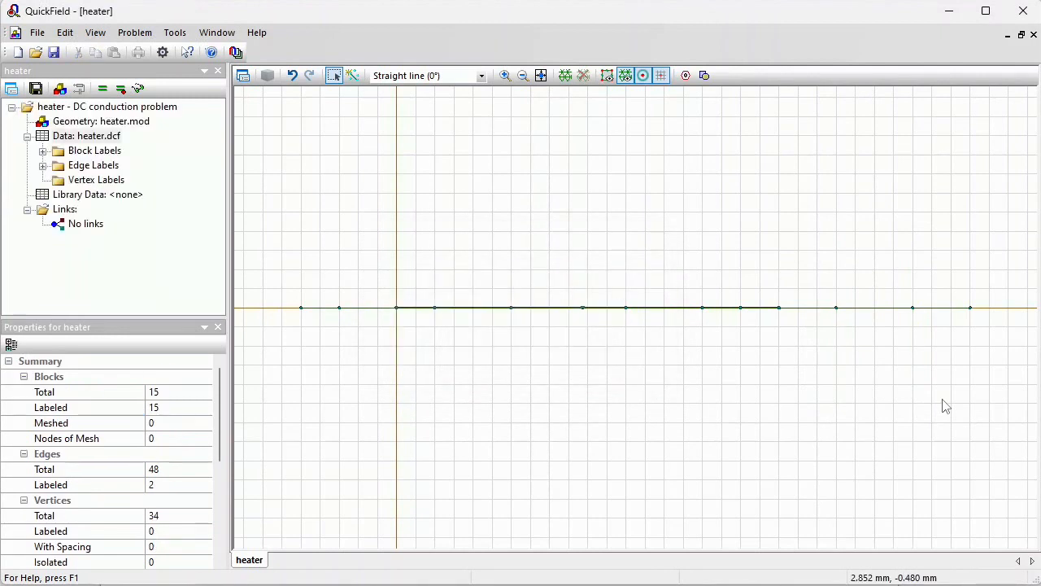
Build the finite-element mesh and inspect it at the electrode's tapered edge
{"action": "left_click", "coordinate": [565, 75]}
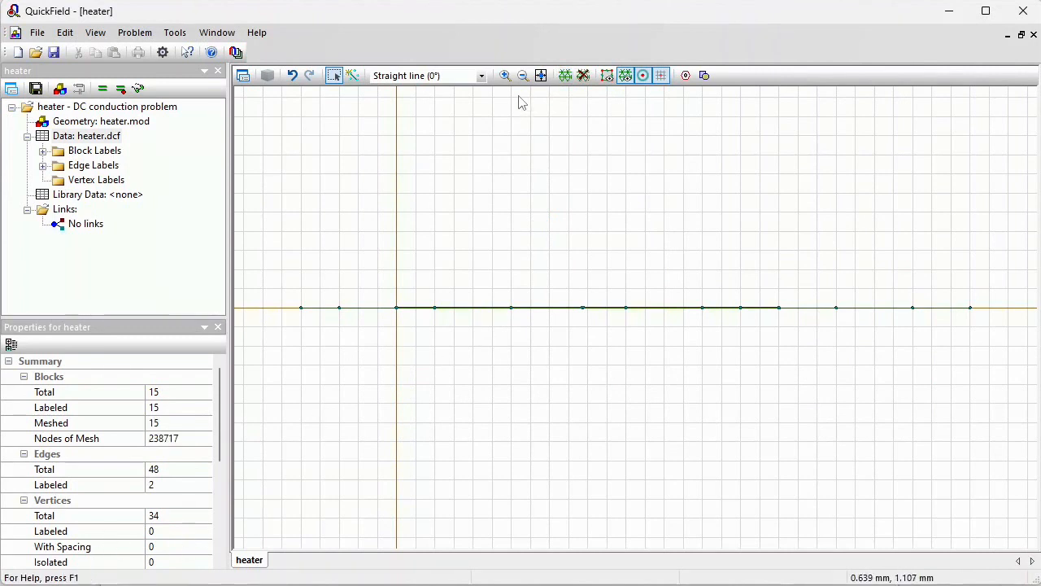
{"action": "left_click", "coordinate": [505, 75]}
{"action": "left_click", "coordinate": [772, 298]}
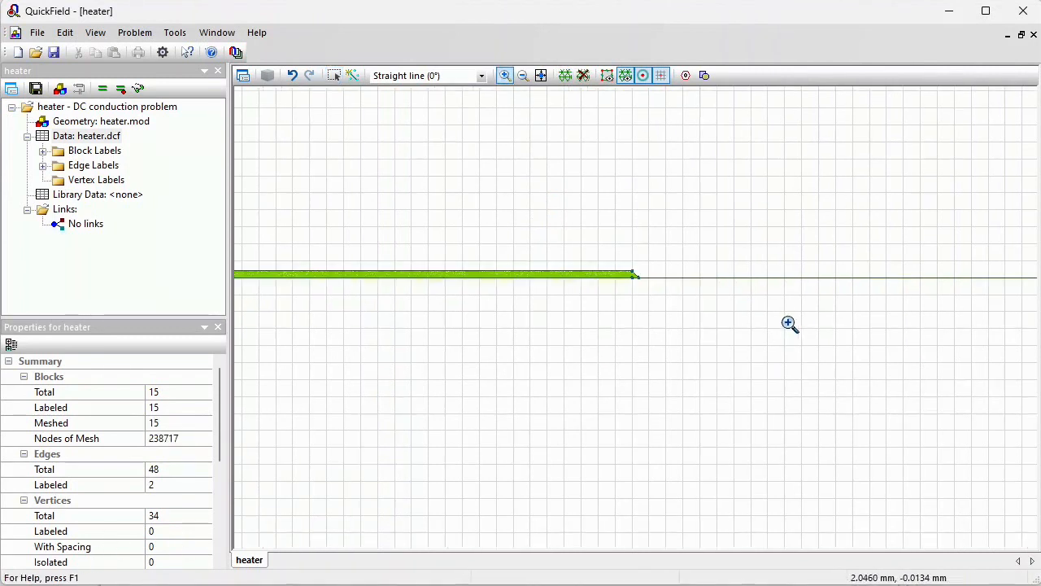
{"action": "left_click_drag", "start_coordinate": [579, 244], "coordinate": [686, 300]}
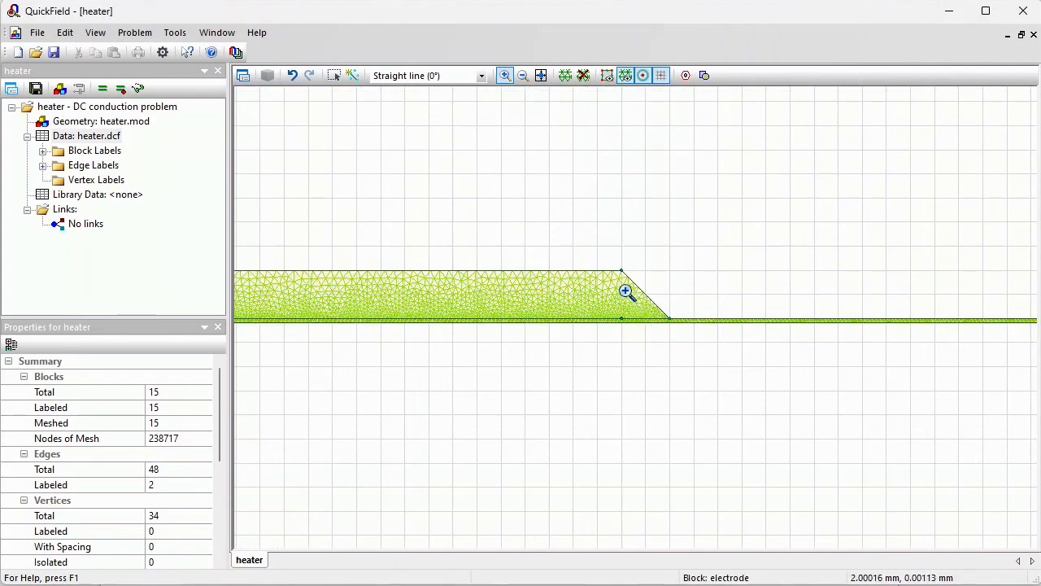
{"action": "left_click_drag", "start_coordinate": [626, 291], "coordinate": [711, 346]}
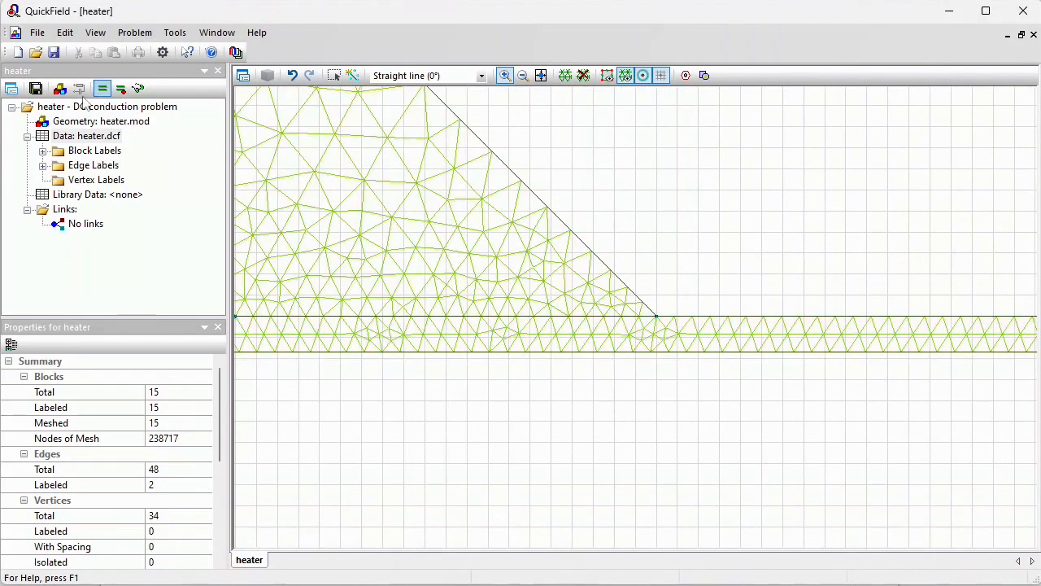
Save the problem, solve it, and open the field results
{"action": "left_click", "coordinate": [36, 89]}
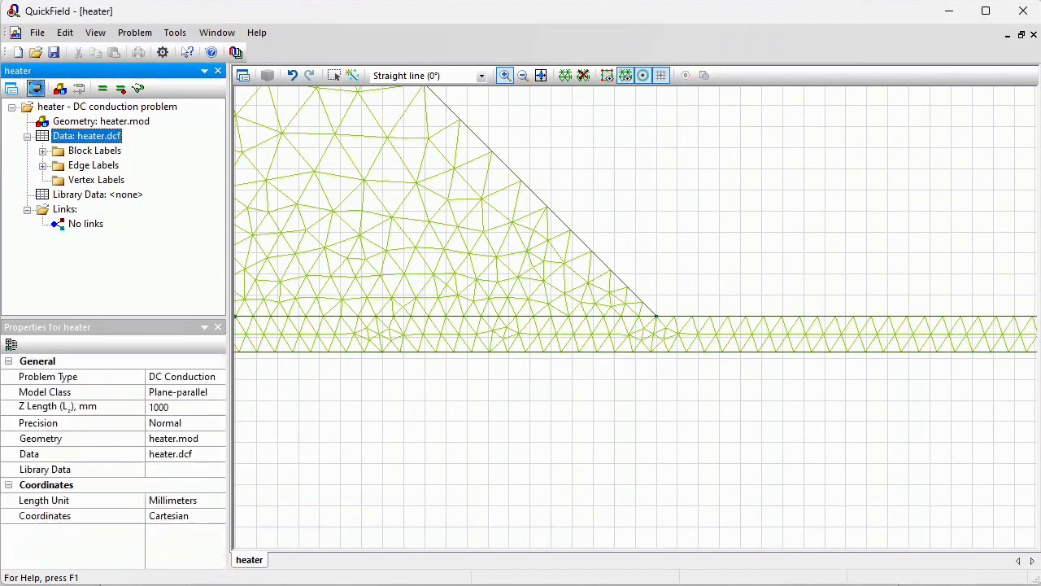
{"action": "left_click", "coordinate": [102, 92]}
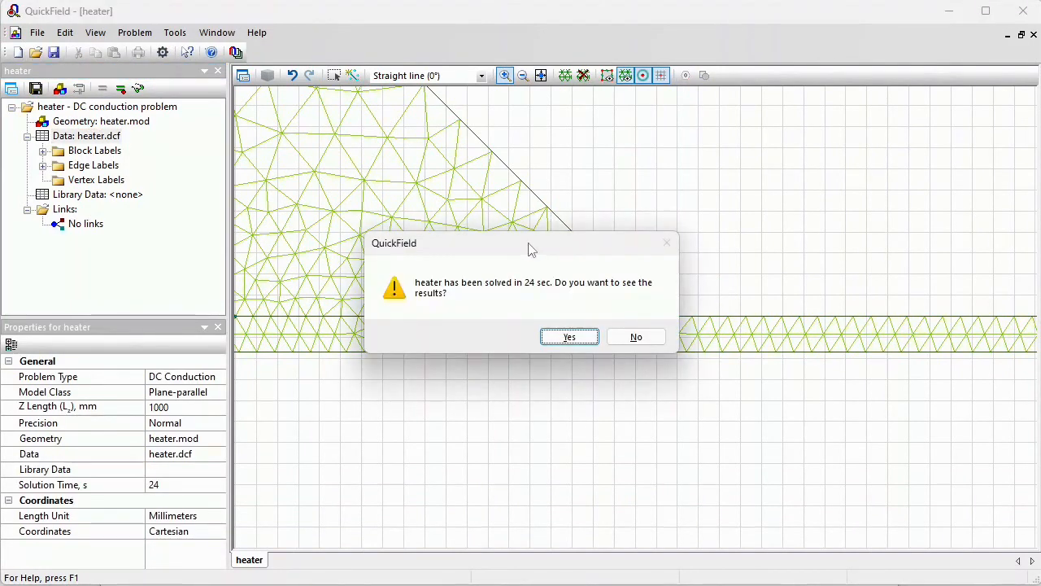
{"action": "left_click", "coordinate": [579, 339]}
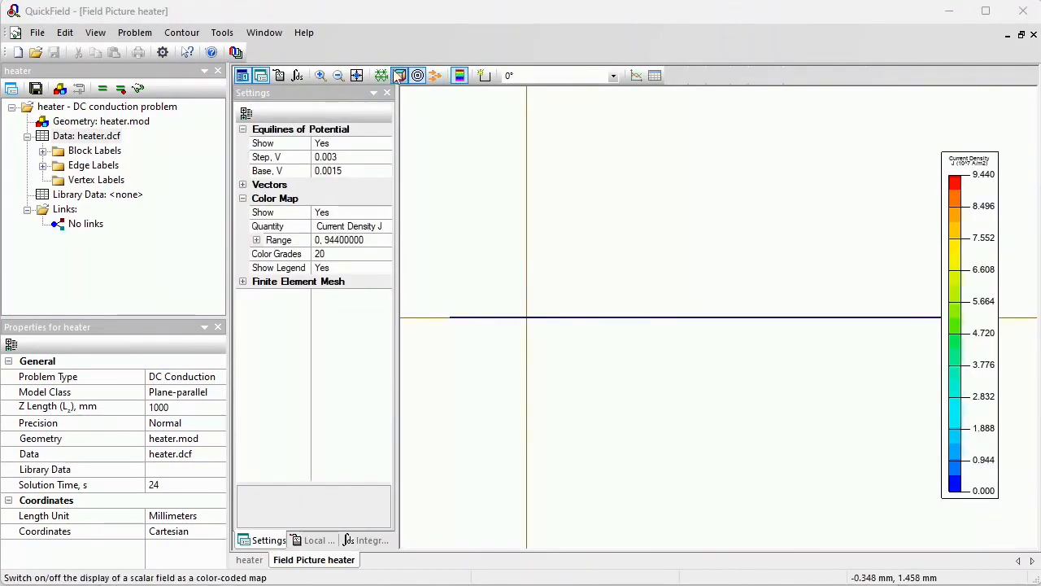
Enlarge the current density colour legend in the field picture around the electrode's tapered edge
{"action": "left_click", "coordinate": [320, 74]}
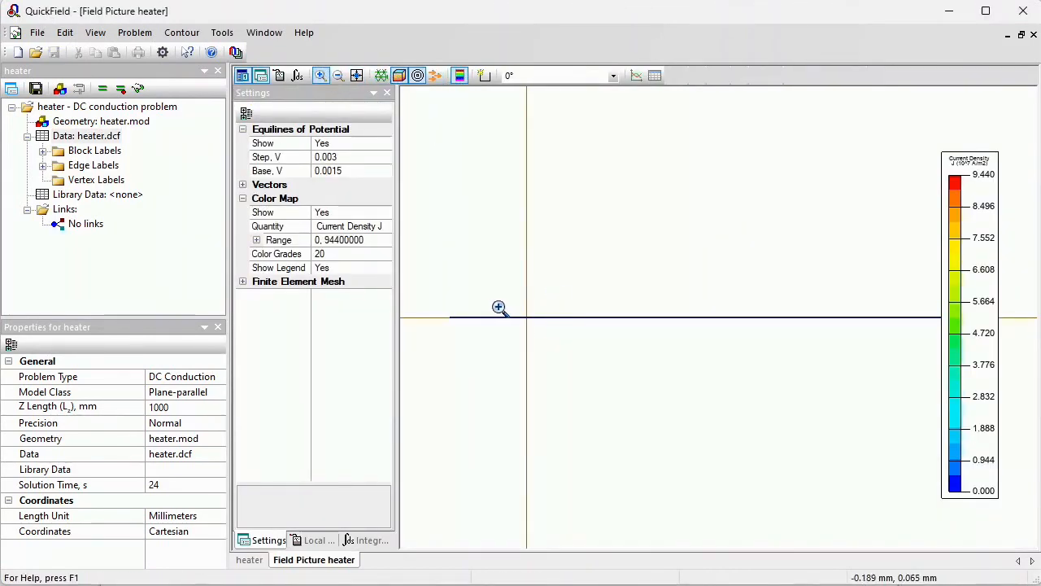
{"action": "left_click_drag", "start_coordinate": [497, 307], "coordinate": [541, 333]}
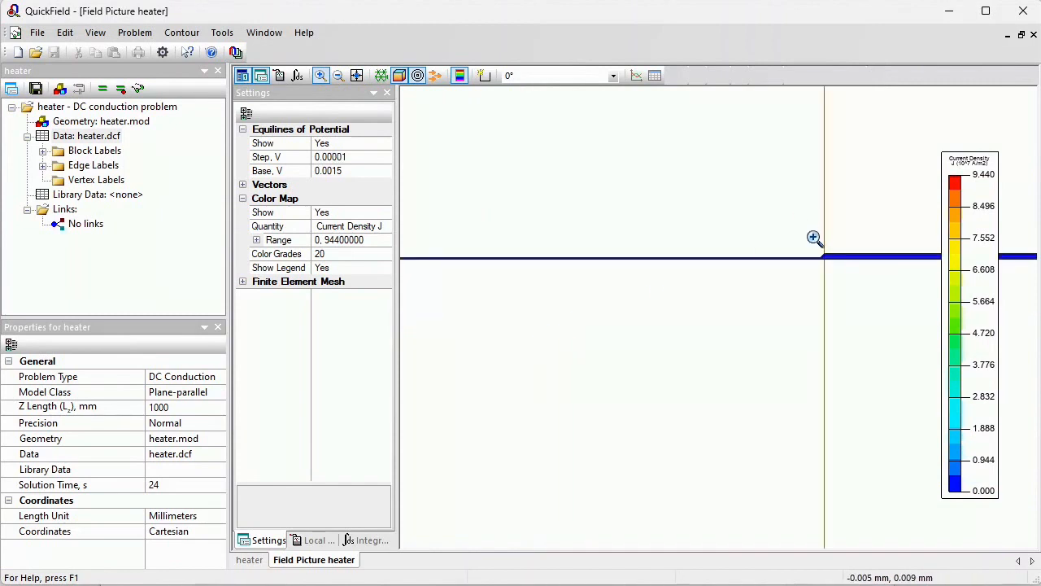
{"action": "left_click_drag", "start_coordinate": [813, 235], "coordinate": [874, 304]}
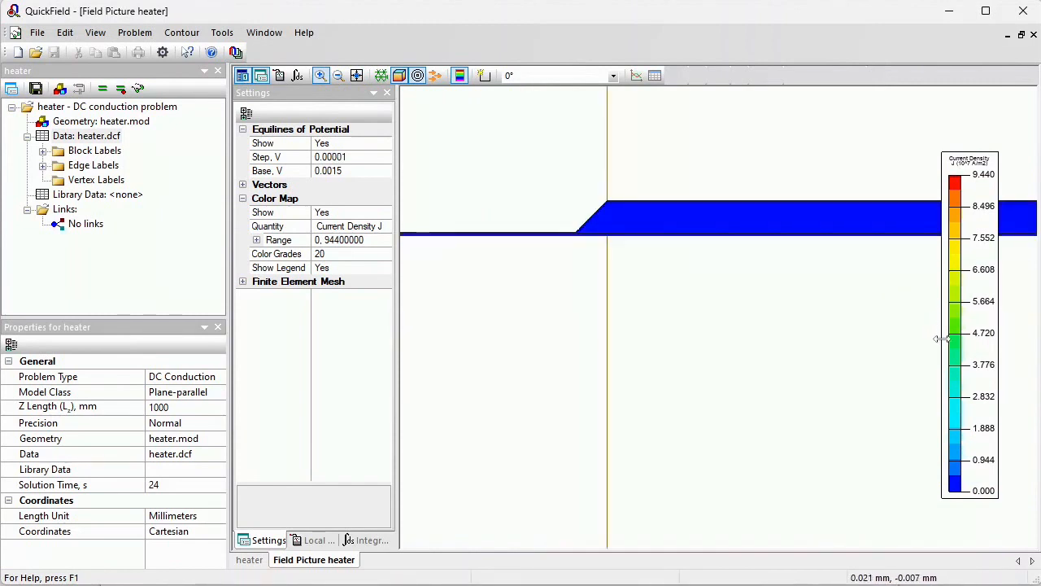
{"action": "left_click_drag", "start_coordinate": [942, 338], "coordinate": [817, 335]}
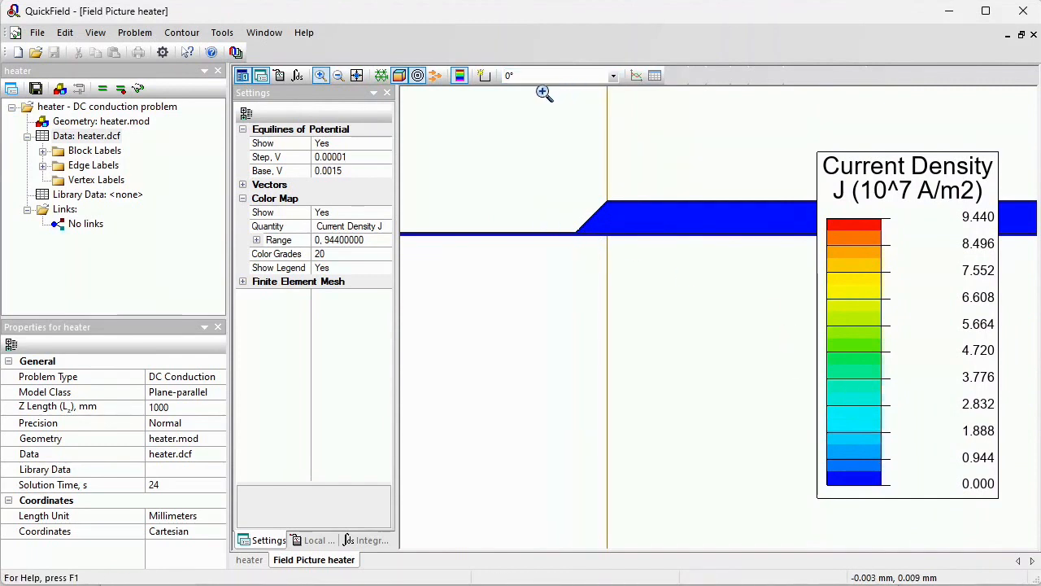
{"action": "left_click", "coordinate": [334, 81]}
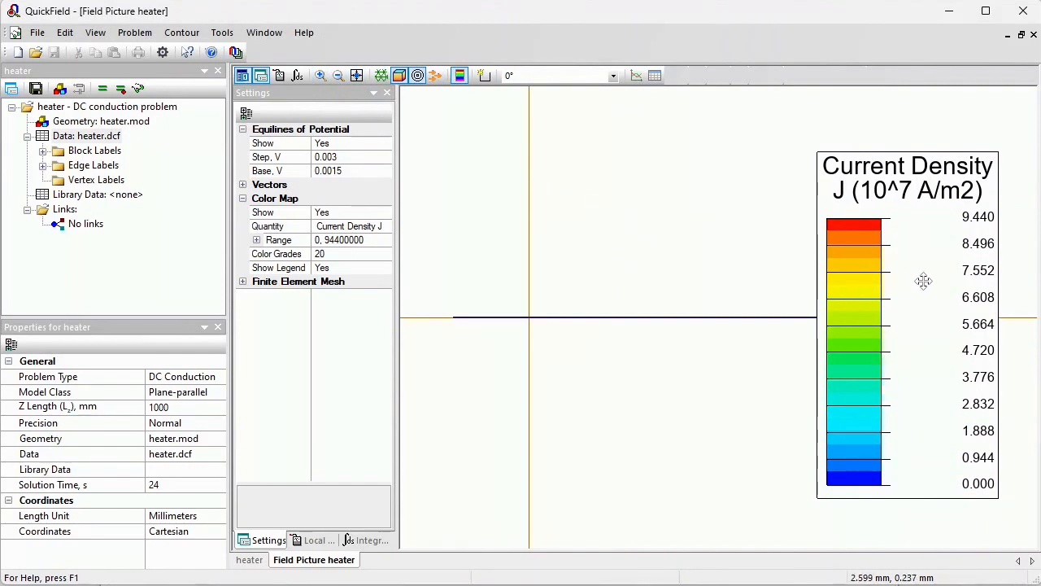
{"action": "mouse_move", "coordinate": [924, 281]}
{"action": "left_mouse_down"}
{"action": "mouse_move", "coordinate": [675, 261]}
{"action": "mouse_move", "coordinate": [531, 262]}
{"action": "left_mouse_up"}
{"action": "left_click_drag", "start_coordinate": [824, 304], "coordinate": [907, 351]}
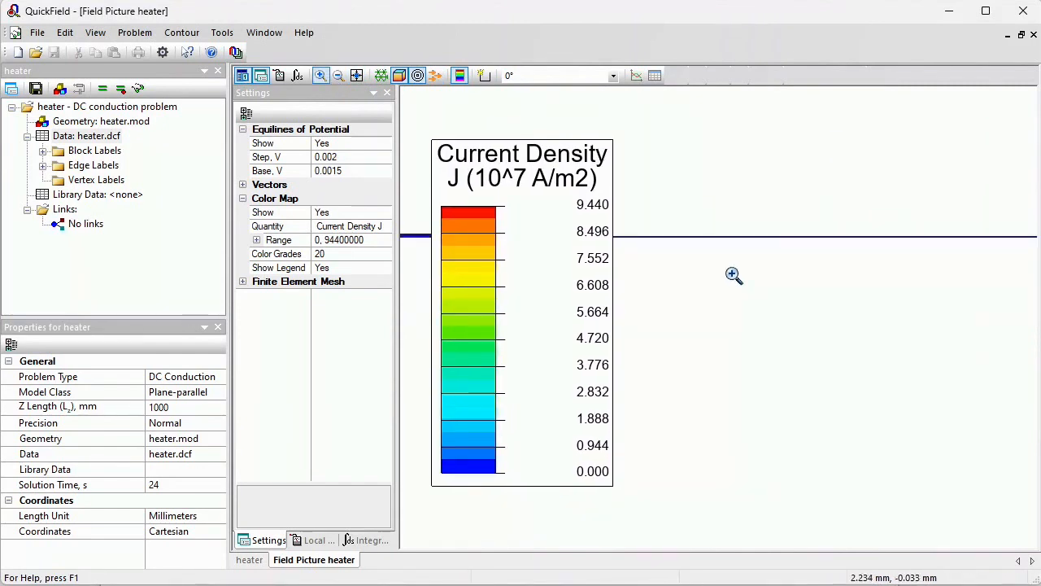
{"action": "left_click_drag", "start_coordinate": [521, 222], "coordinate": [937, 231]}
{"action": "left_click_drag", "start_coordinate": [437, 230], "coordinate": [479, 249]}
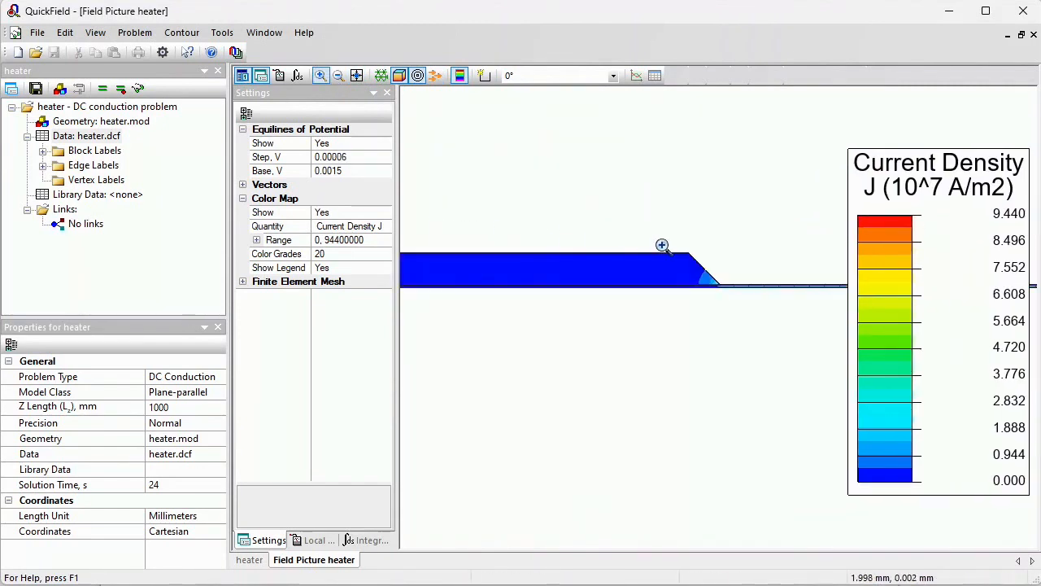
{"action": "left_click_drag", "start_coordinate": [662, 245], "coordinate": [773, 305]}
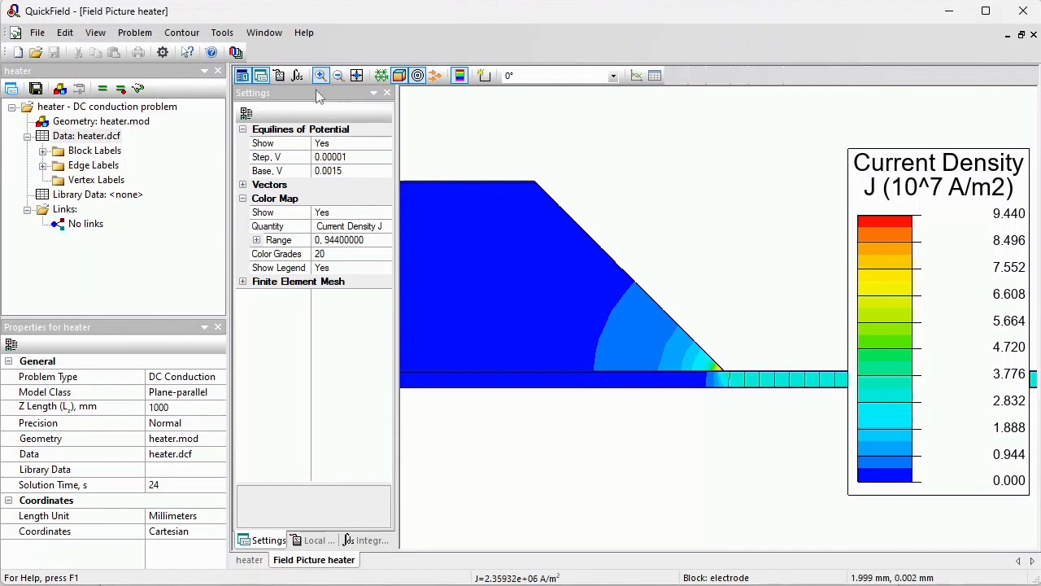
Probe the local field values in the film just beyond the electrode edge and select the current density magnitude
{"action": "left_click", "coordinate": [279, 75]}
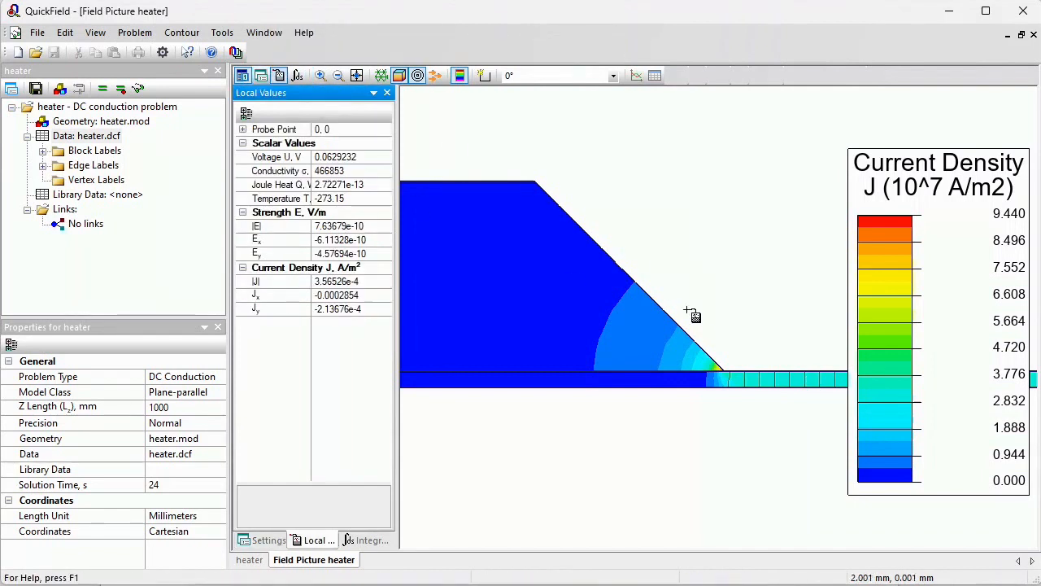
{"action": "left_click", "coordinate": [785, 382]}
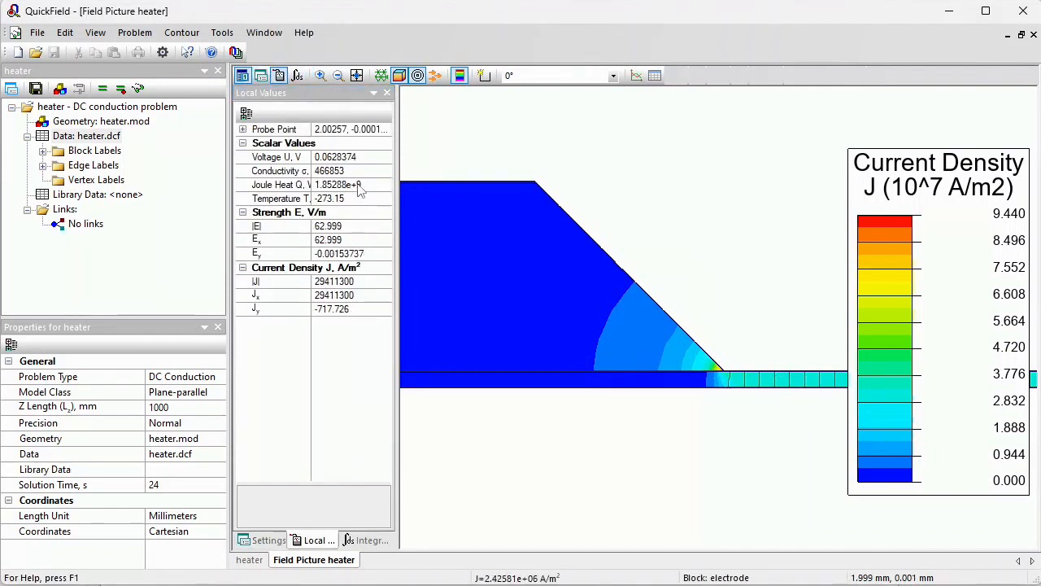
{"action": "left_click", "coordinate": [373, 281]}
{"action": "double_click", "coordinate": [356, 281]}
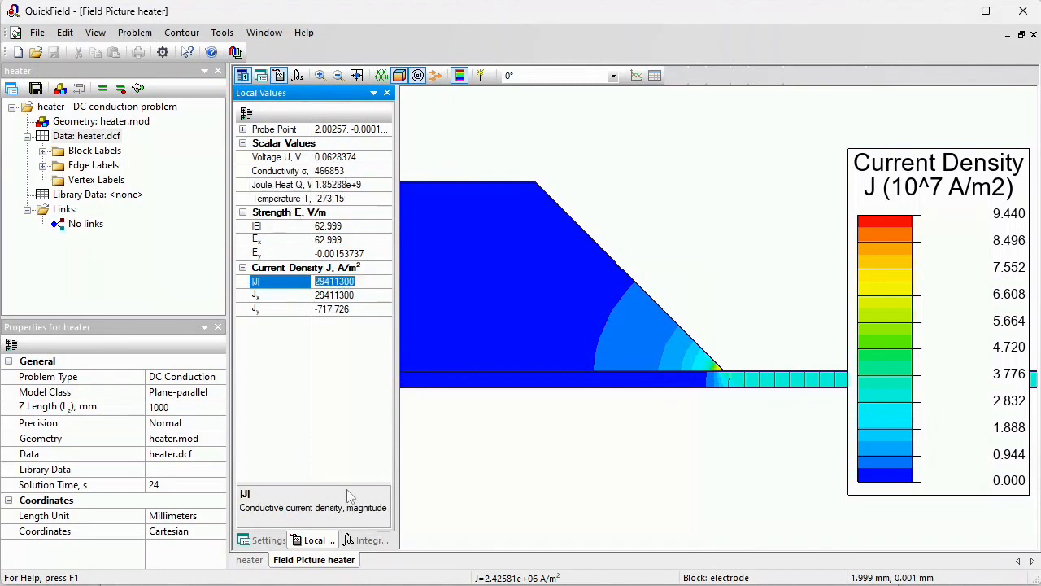
Switch the colour map quantity to Joule Heat Q and move its legend over the electrode
{"action": "left_click", "coordinate": [263, 540]}
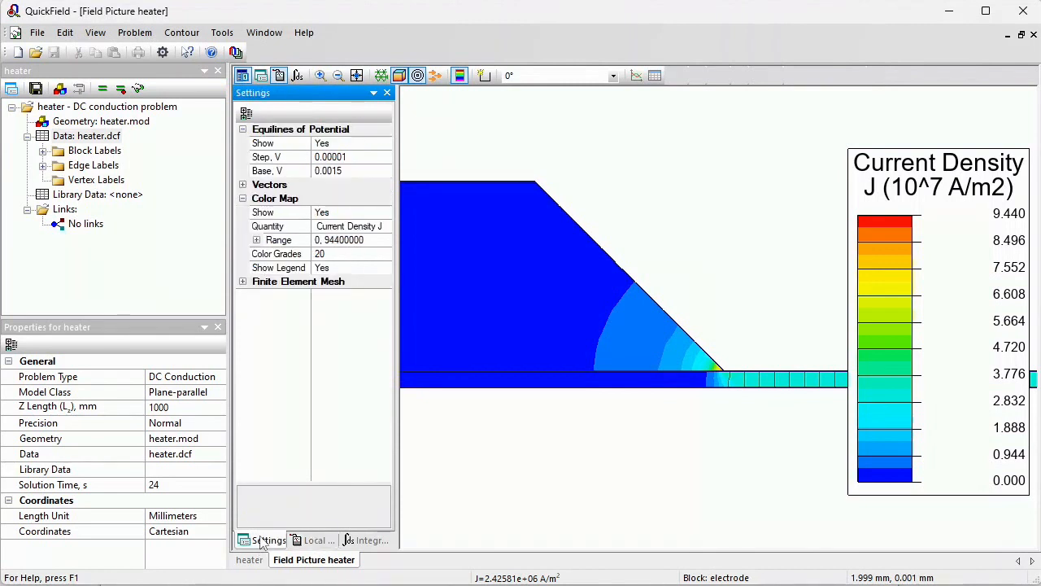
{"action": "left_click", "coordinate": [389, 231]}
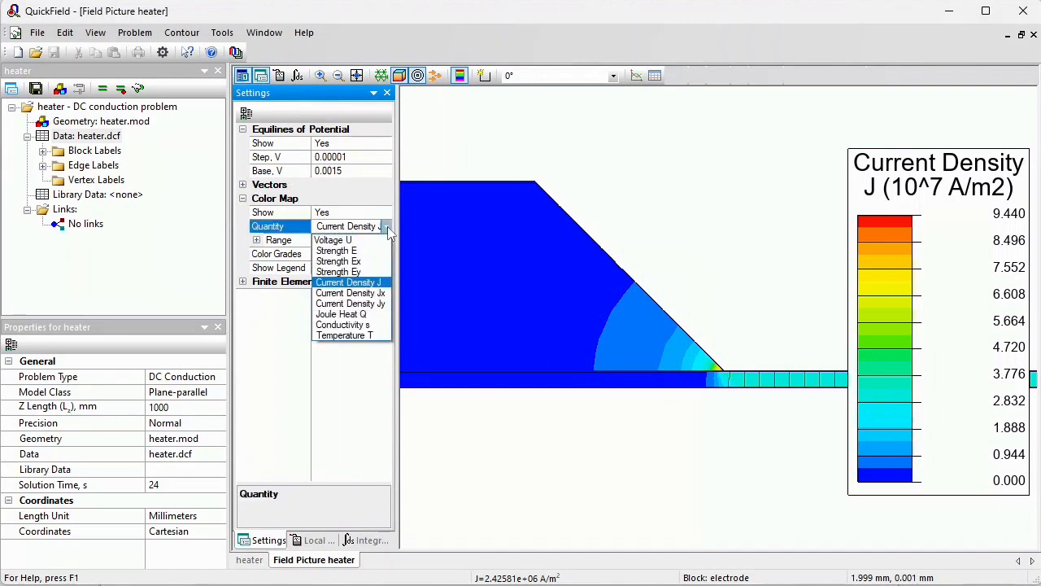
{"action": "left_click", "coordinate": [367, 317]}
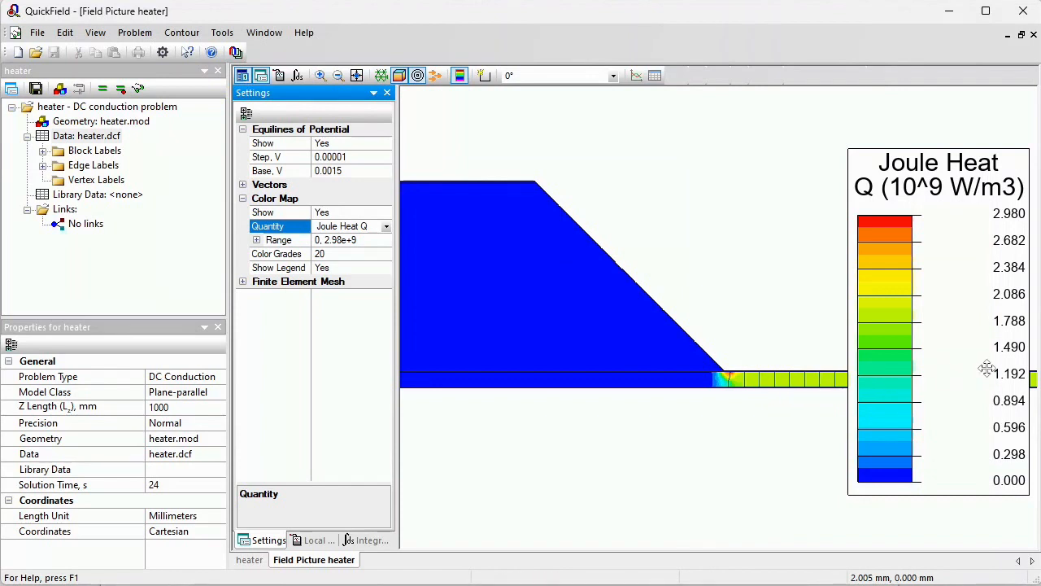
{"action": "left_click_drag", "start_coordinate": [987, 369], "coordinate": [634, 352]}
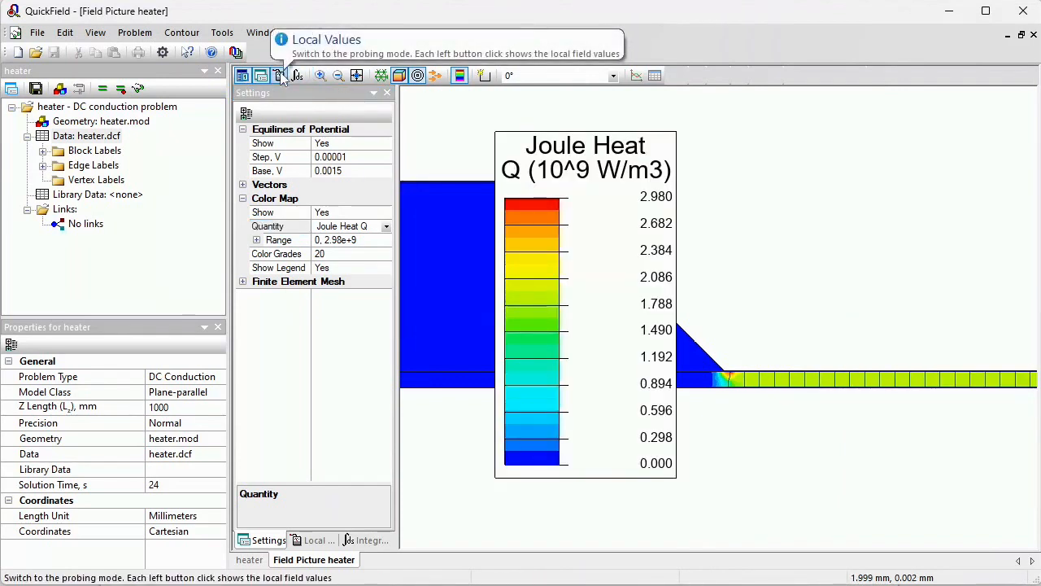
Probe the local values in the film beside the electrode and show current density vectors
{"action": "left_click", "coordinate": [280, 75]}
{"action": "left_click", "coordinate": [923, 383]}
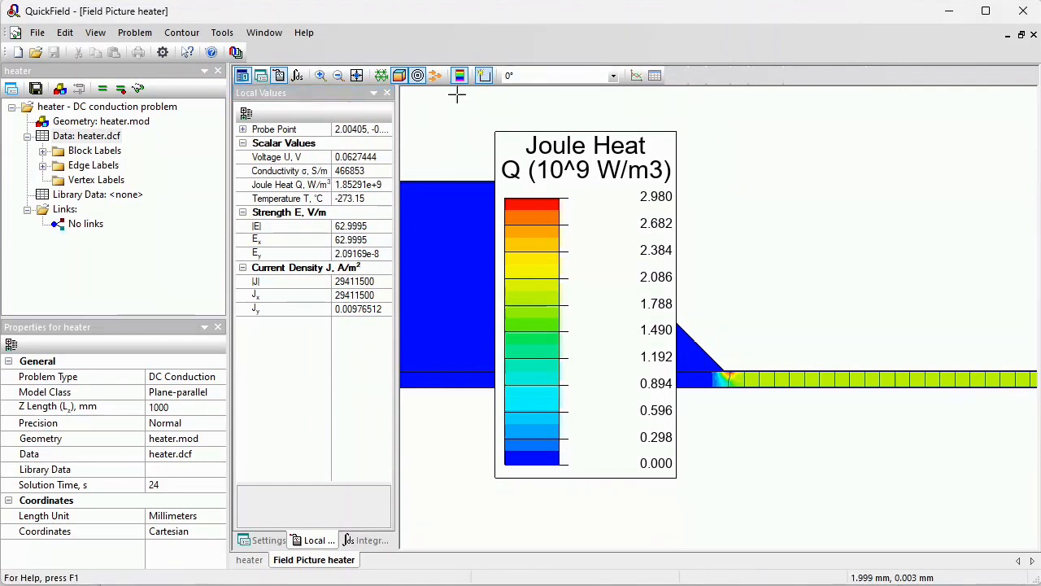
{"action": "left_click", "coordinate": [436, 78]}
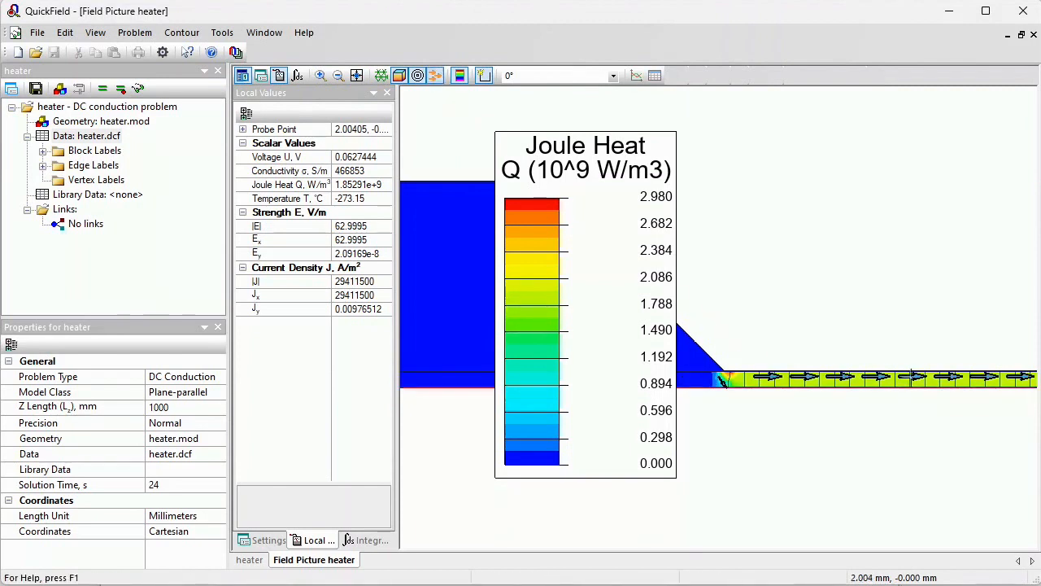
Draw a vertical contour across the film strip to the right of the electrode
{"action": "mouse_move", "coordinate": [903, 333]}
{"action": "left_mouse_down"}
{"action": "mouse_move", "coordinate": [912, 421]}
{"action": "mouse_move", "coordinate": [903, 421]}
{"action": "left_mouse_up"}
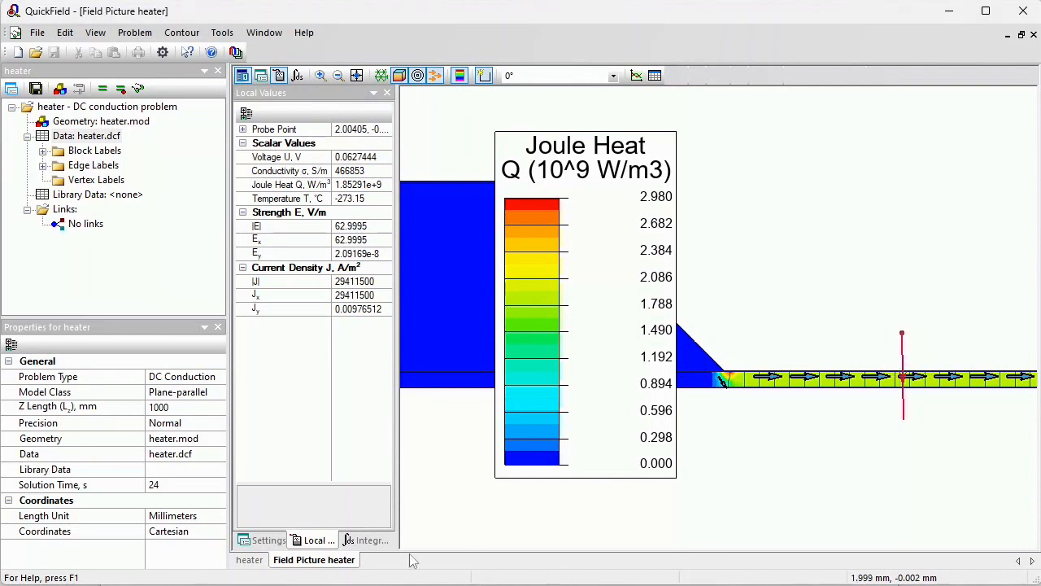
Calculate the integral quantities, including current through the surface, along the drawn contour
{"action": "left_click", "coordinate": [366, 540]}
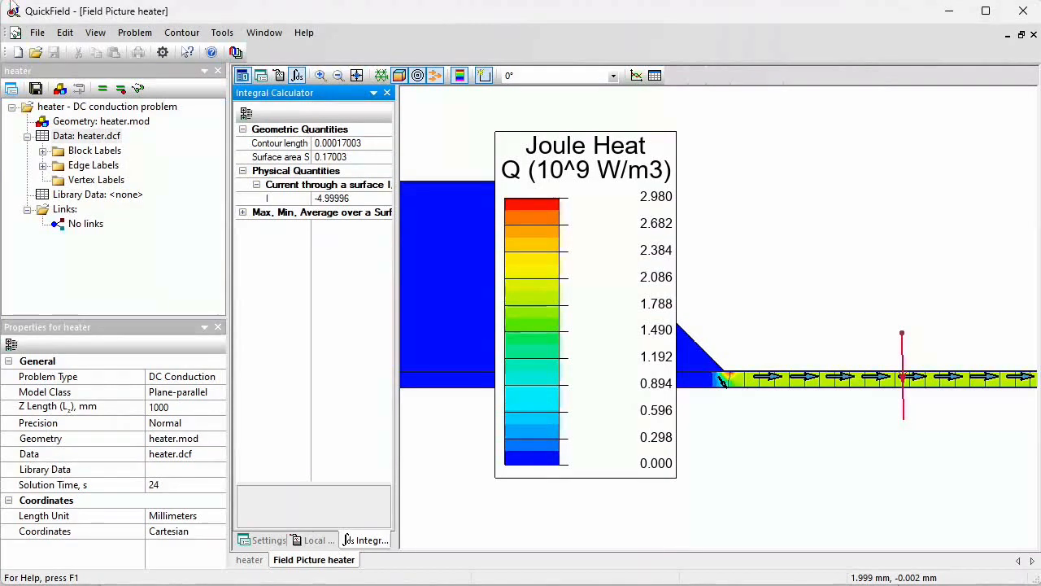
Create a new steady-state heat transfer problem named glass in the C:\temp folder
{"action": "left_click", "coordinate": [16, 54]}
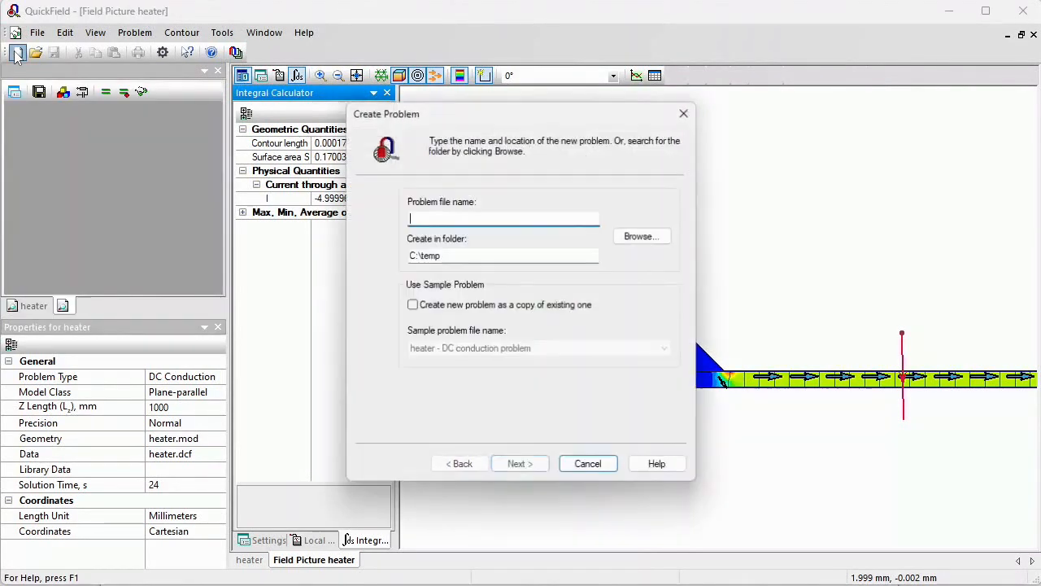
{"action": "type", "text": "glas"}
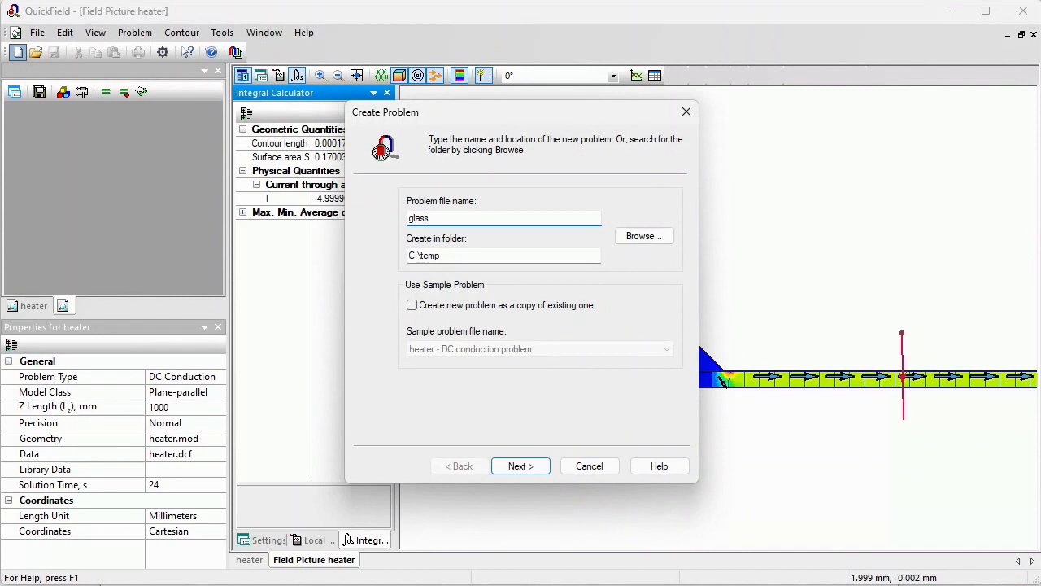
{"action": "type", "text": "s"}
{"action": "left_click", "coordinate": [532, 467]}
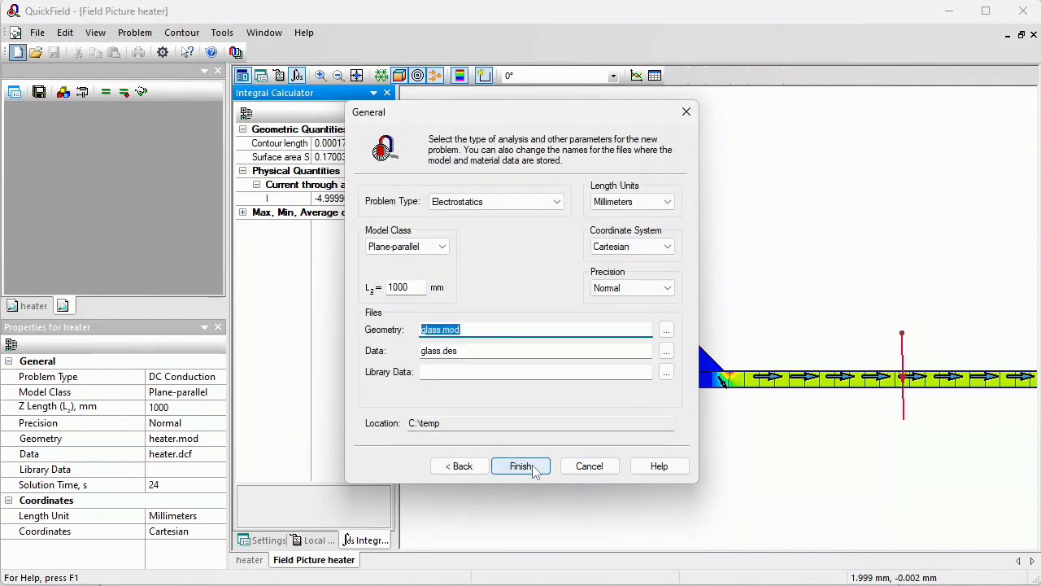
{"action": "left_click", "coordinate": [491, 201]}
{"action": "left_click", "coordinate": [498, 293]}
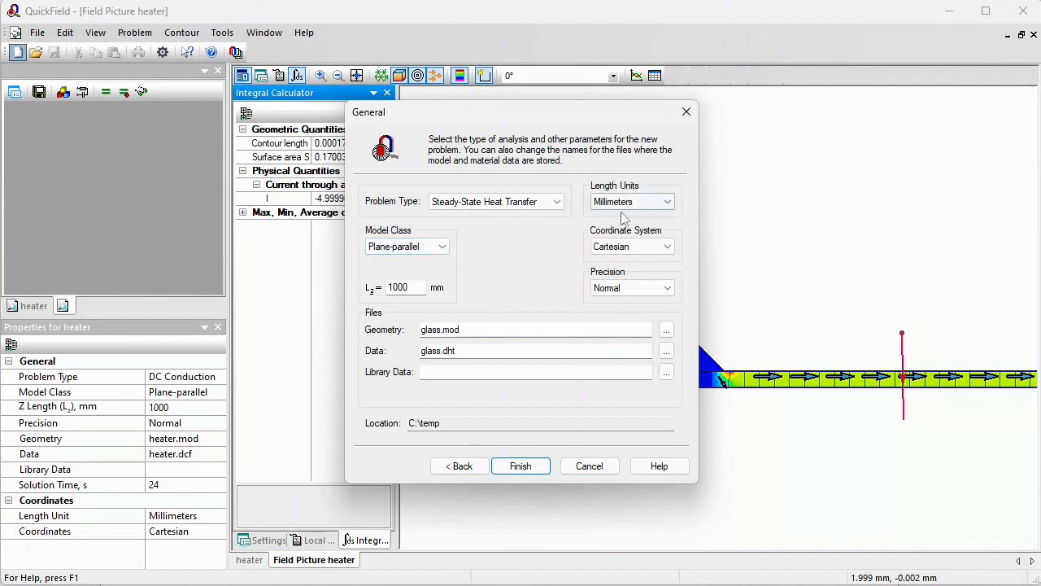
{"action": "left_click", "coordinate": [521, 466]}
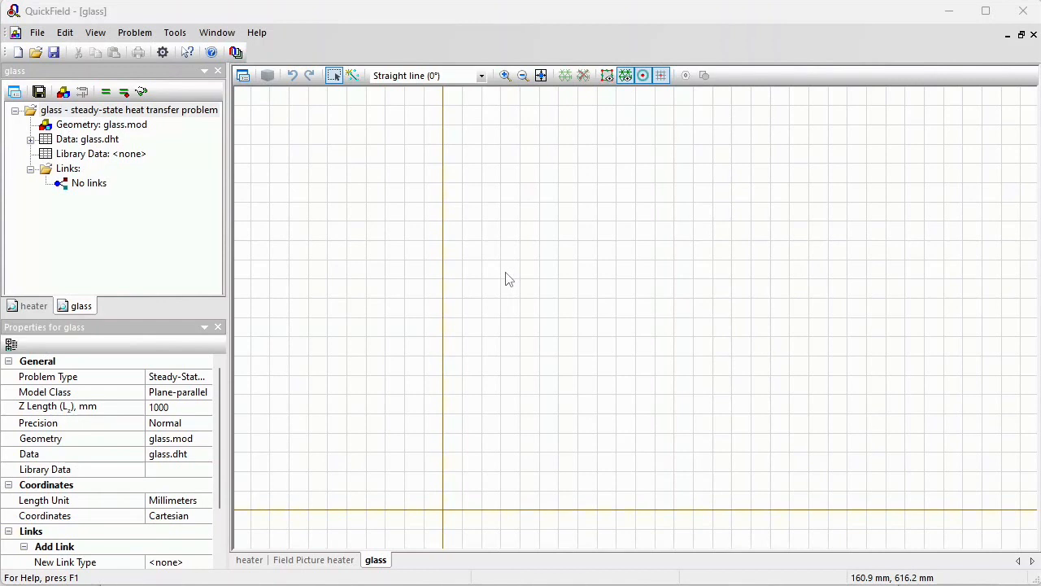
Insert a rectangle 1 mm wide and 8 mm high with its top-left corner at the origin
{"action": "left_click", "coordinate": [702, 257]}
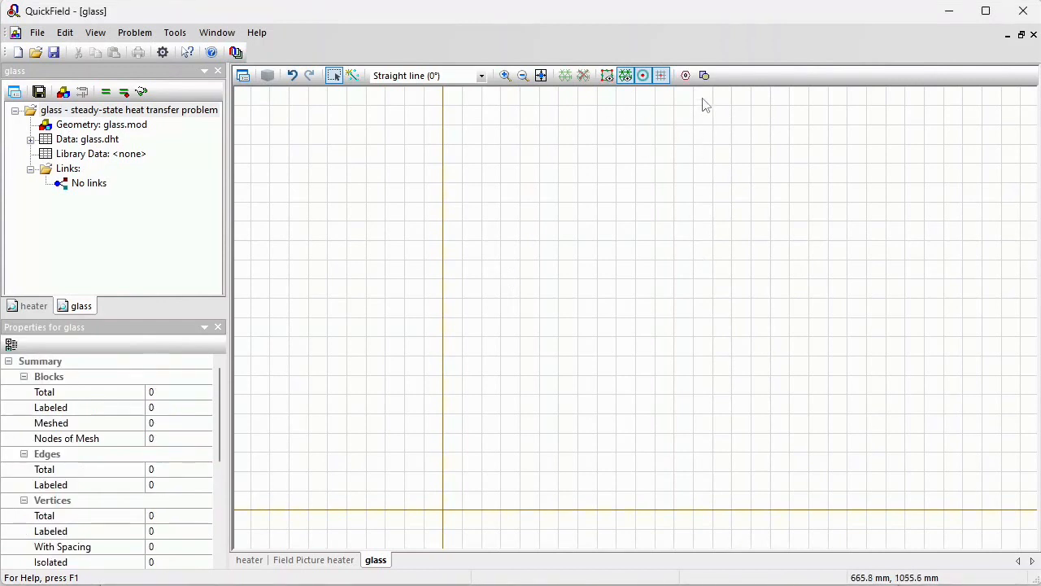
{"action": "left_click", "coordinate": [705, 75]}
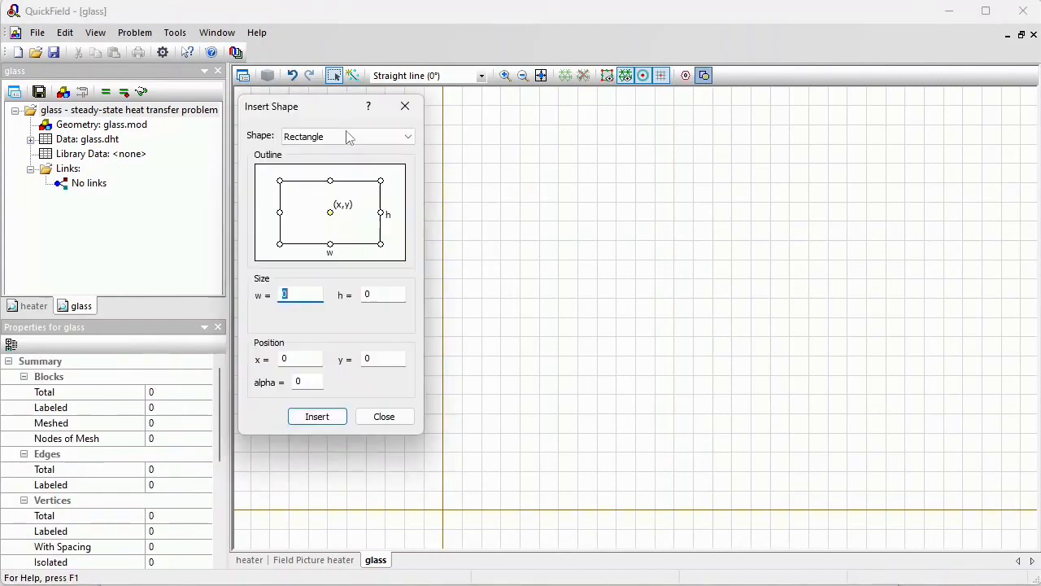
{"action": "left_click", "coordinate": [331, 181]}
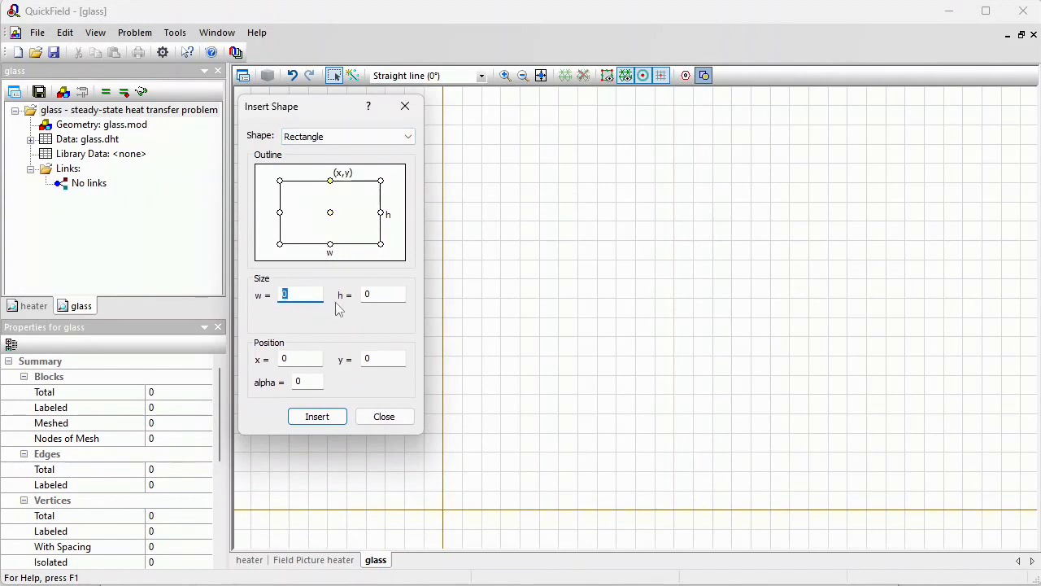
{"action": "left_click", "coordinate": [365, 296]}
{"action": "double_click", "coordinate": [366, 296]}
{"action": "type", "text": "8"}
{"action": "double_click", "coordinate": [303, 296]}
{"action": "type", "text": "1"}
{"action": "left_click", "coordinate": [280, 182]}
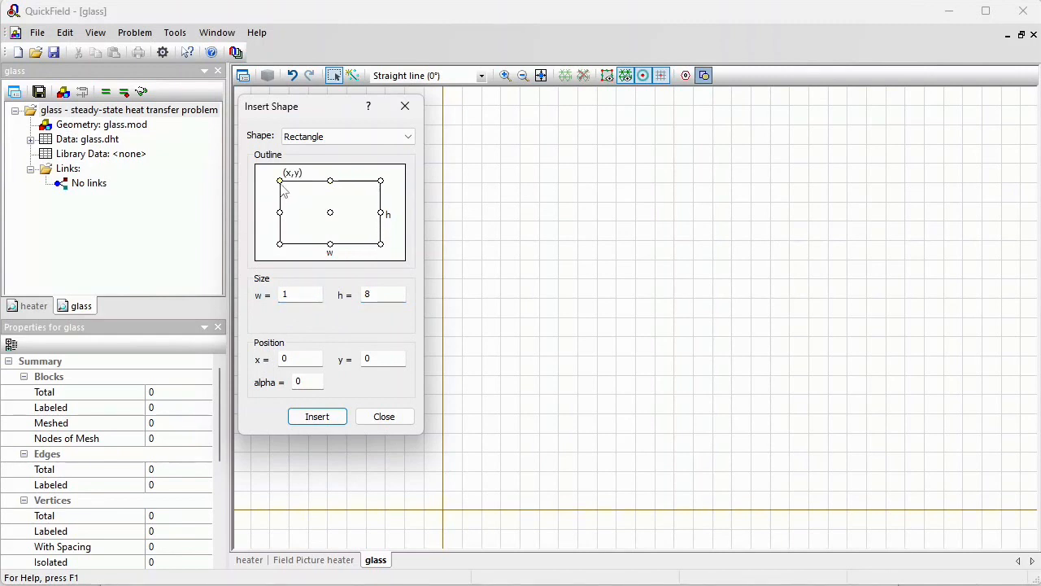
{"action": "left_click", "coordinate": [319, 417]}
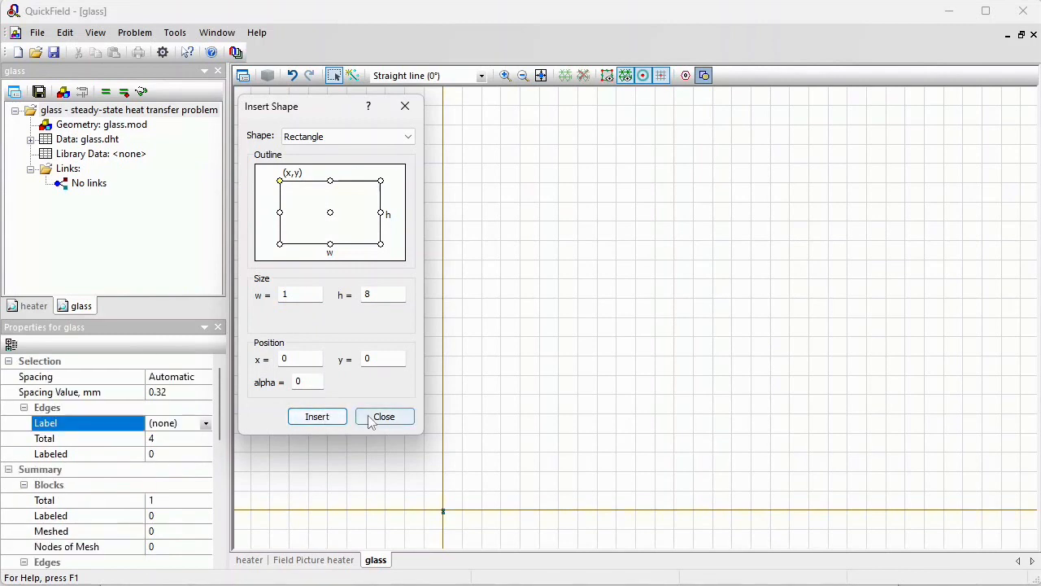
{"action": "left_click", "coordinate": [381, 417]}
Assign the block label glass to the rectangle
{"action": "left_click", "coordinate": [540, 77]}
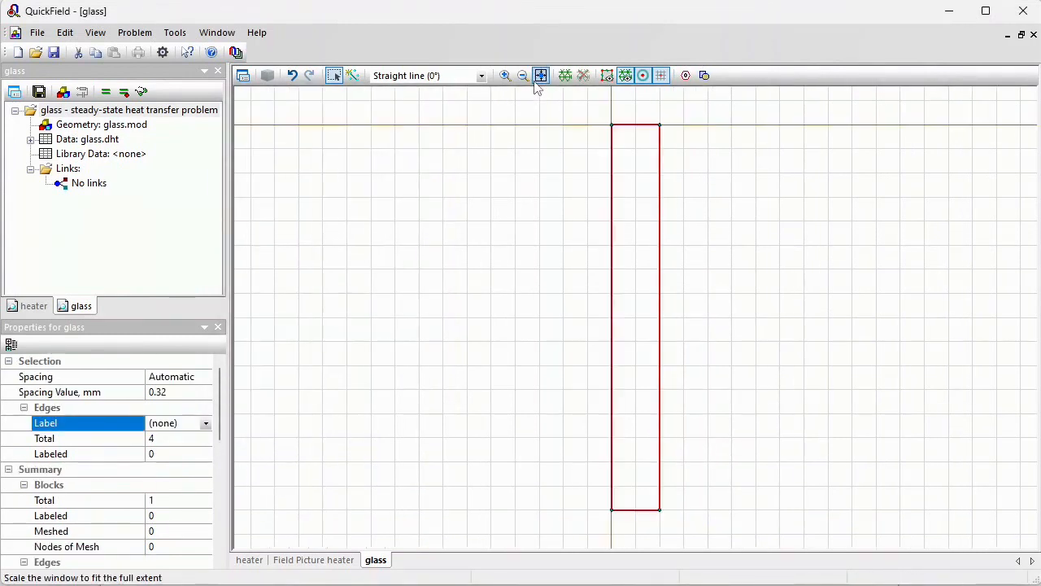
{"action": "left_click", "coordinate": [337, 75]}
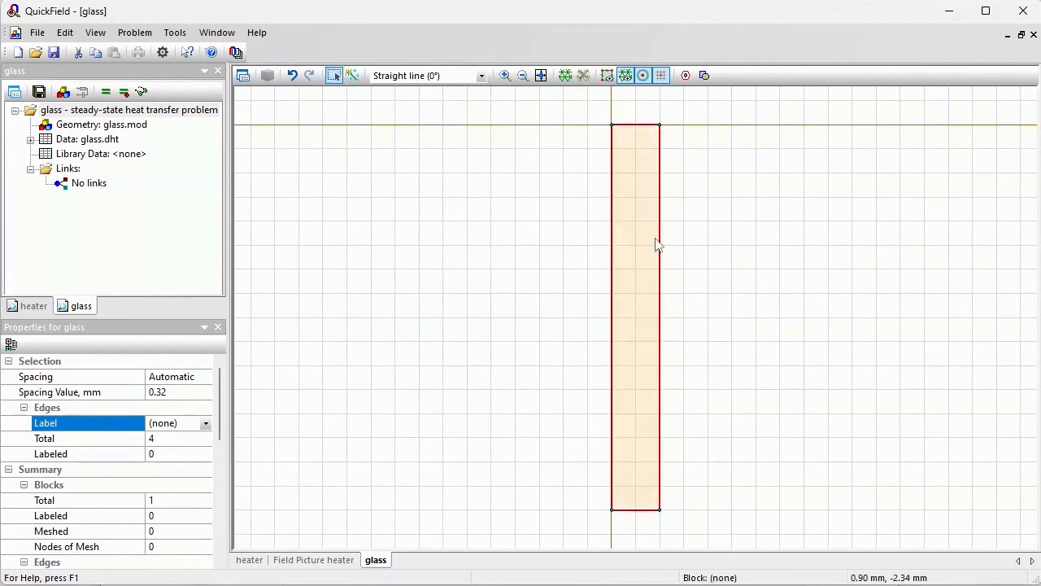
{"action": "left_click", "coordinate": [643, 242]}
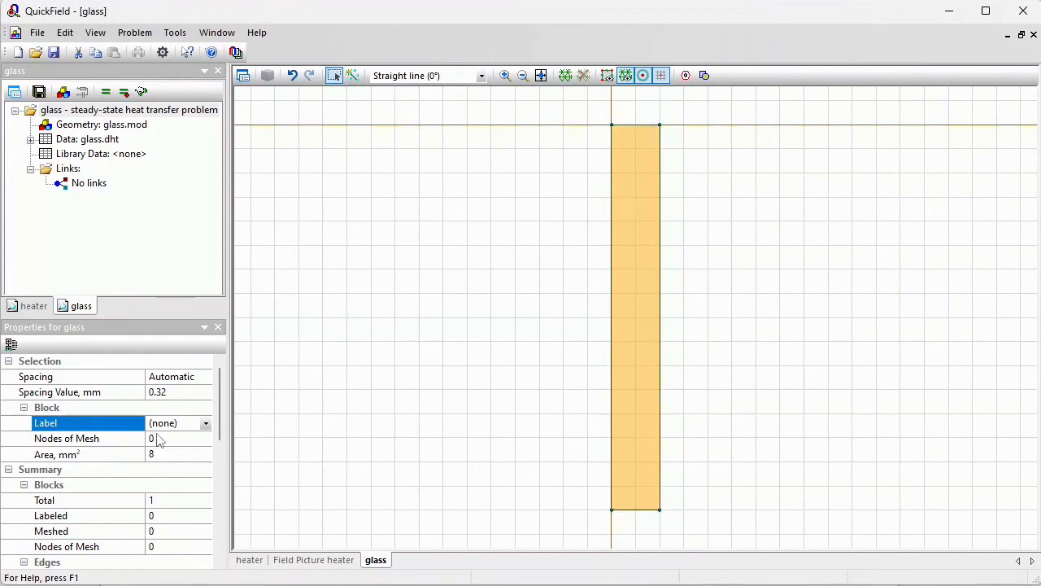
{"action": "left_click", "coordinate": [179, 423]}
{"action": "type", "text": "glass"}
{"action": "key", "text": "Return"}
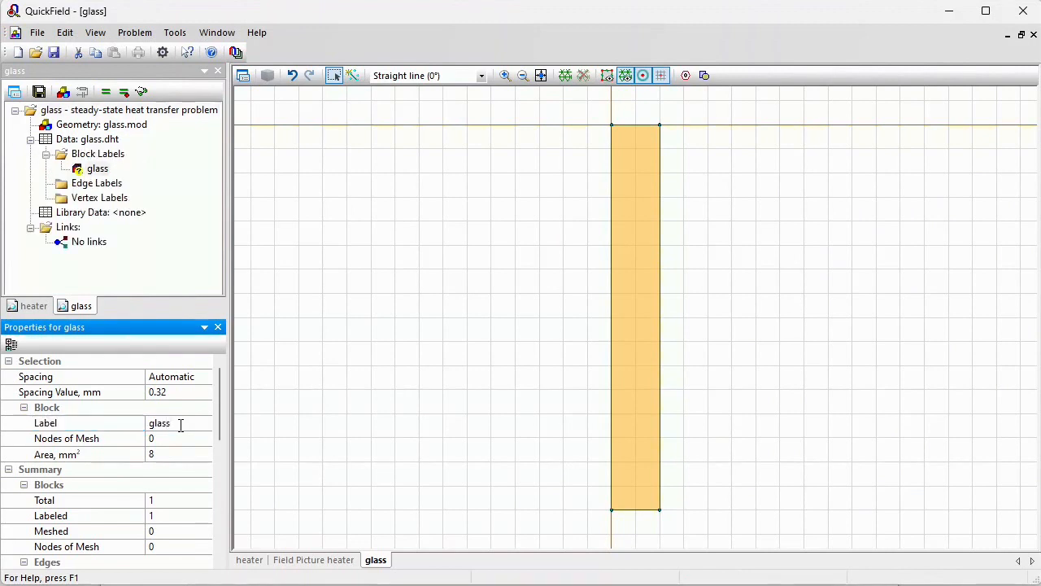
Label the rectangle's bottom edge external
{"action": "left_click", "coordinate": [651, 510]}
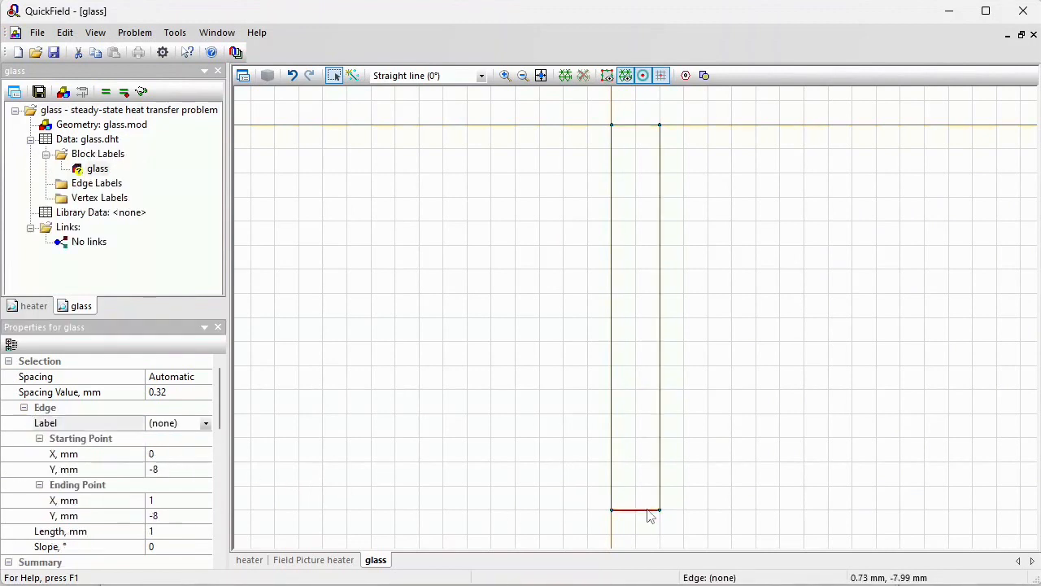
{"action": "left_click", "coordinate": [188, 423]}
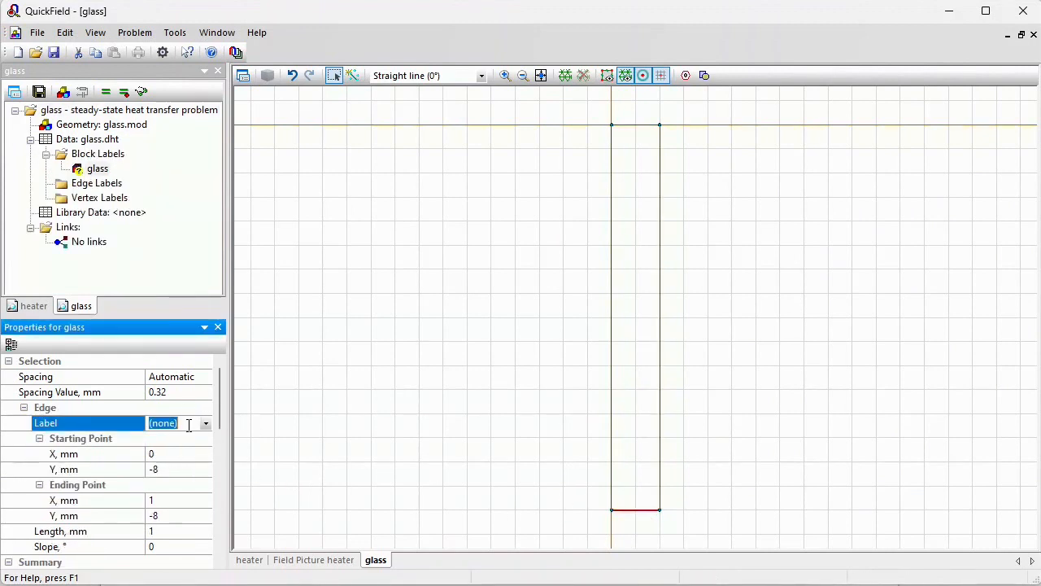
{"action": "type", "text": "external"}
{"action": "key", "text": "Return"}
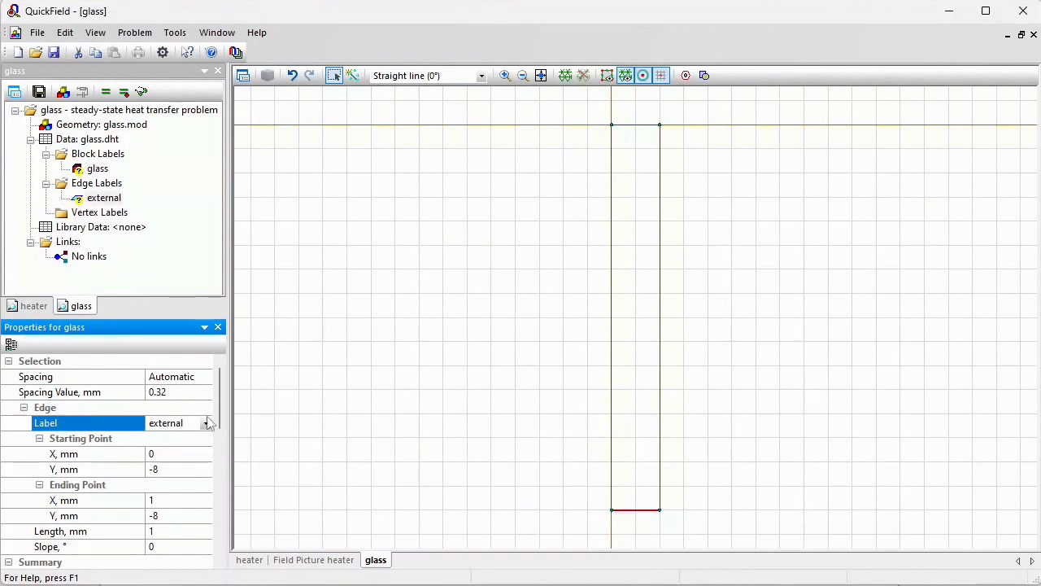
Label the rectangle's top edge int + heat
{"action": "left_click", "coordinate": [634, 133]}
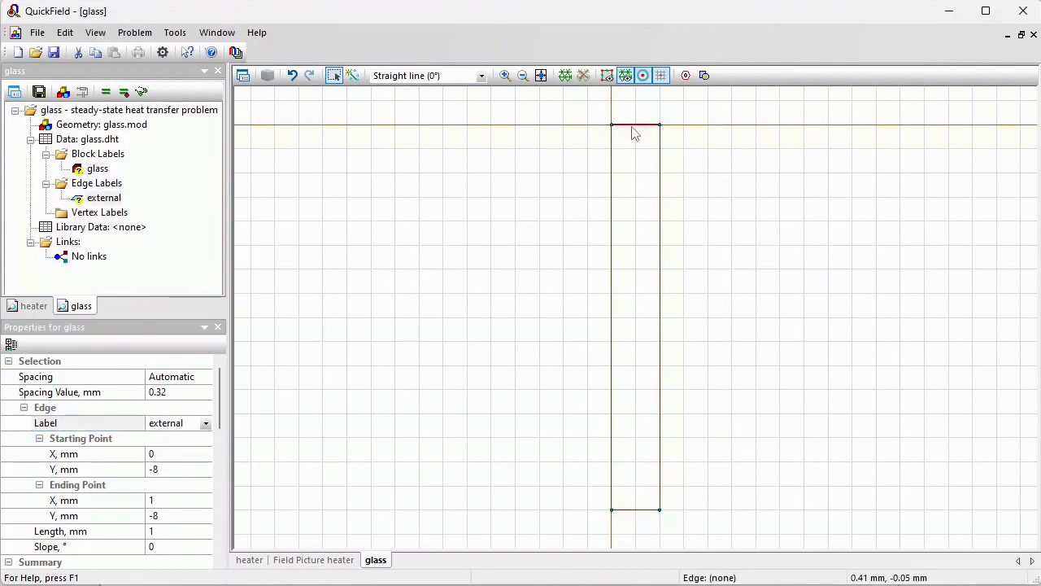
{"action": "left_click", "coordinate": [182, 418]}
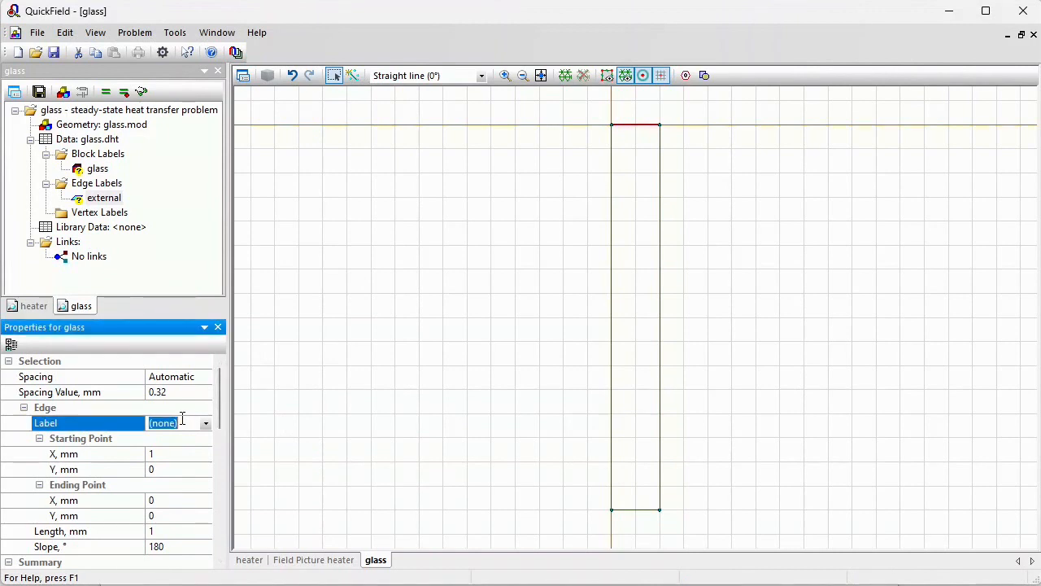
{"action": "type", "text": "int + heat"}
{"action": "key", "text": "Return"}
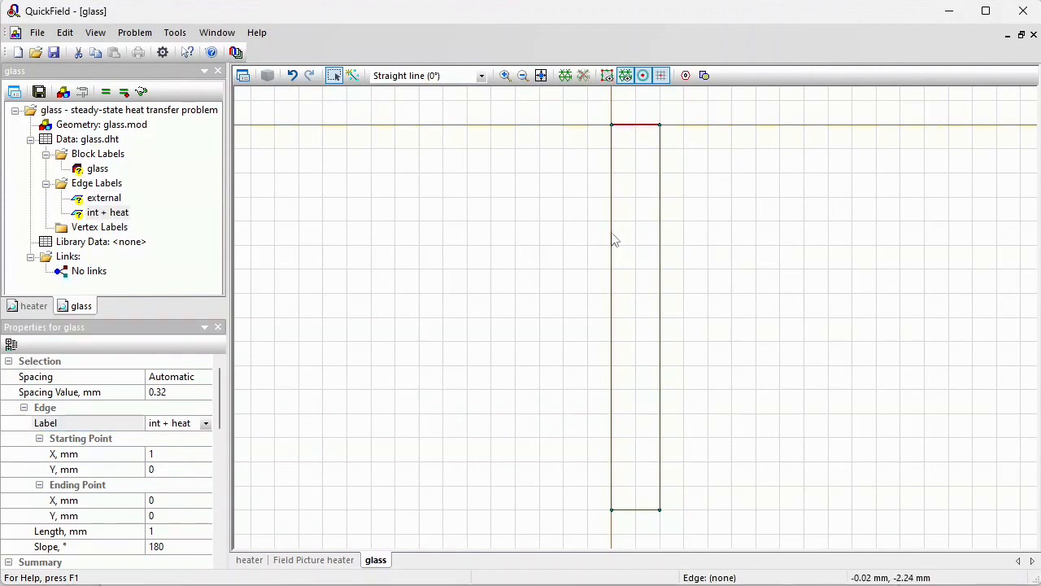
{"action": "left_click", "coordinate": [612, 239]}
{"action": "left_click", "coordinate": [662, 251], "text": "ctrl"}
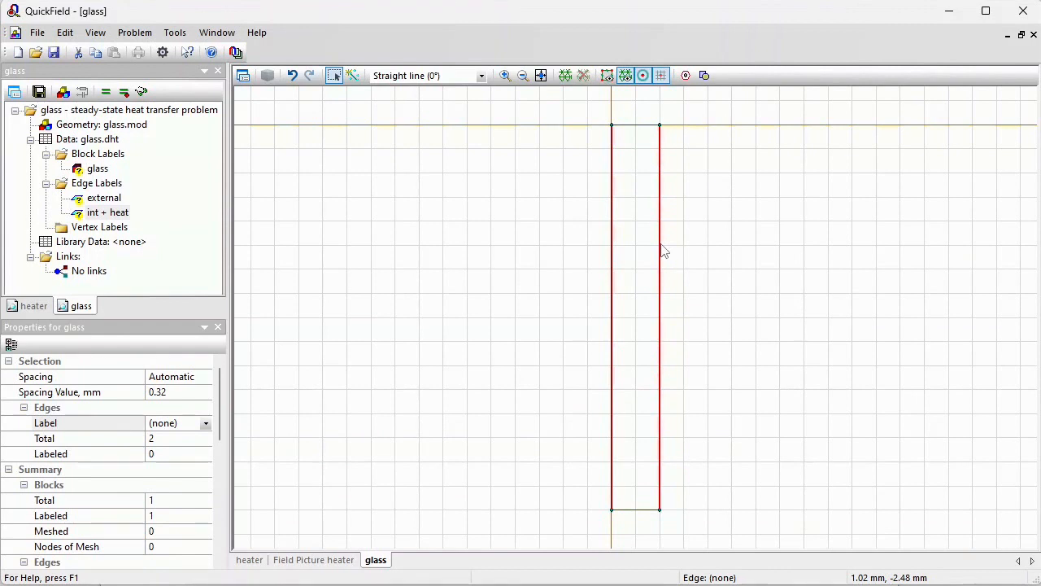
{"action": "left_click", "coordinate": [704, 236]}
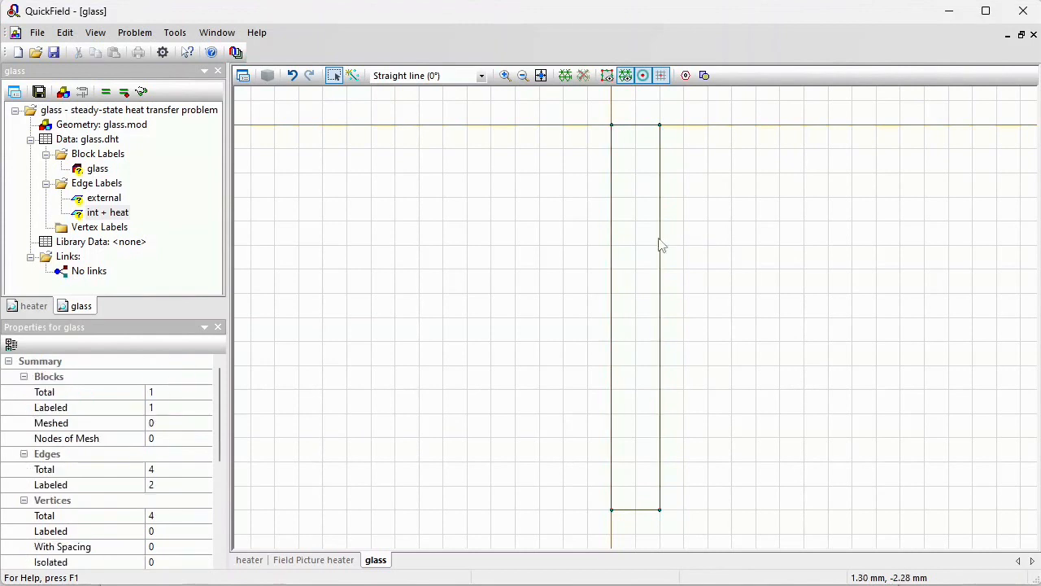
Set the glass block's thermal conductivity to 1 W/K·m
{"action": "double_click", "coordinate": [97, 168]}
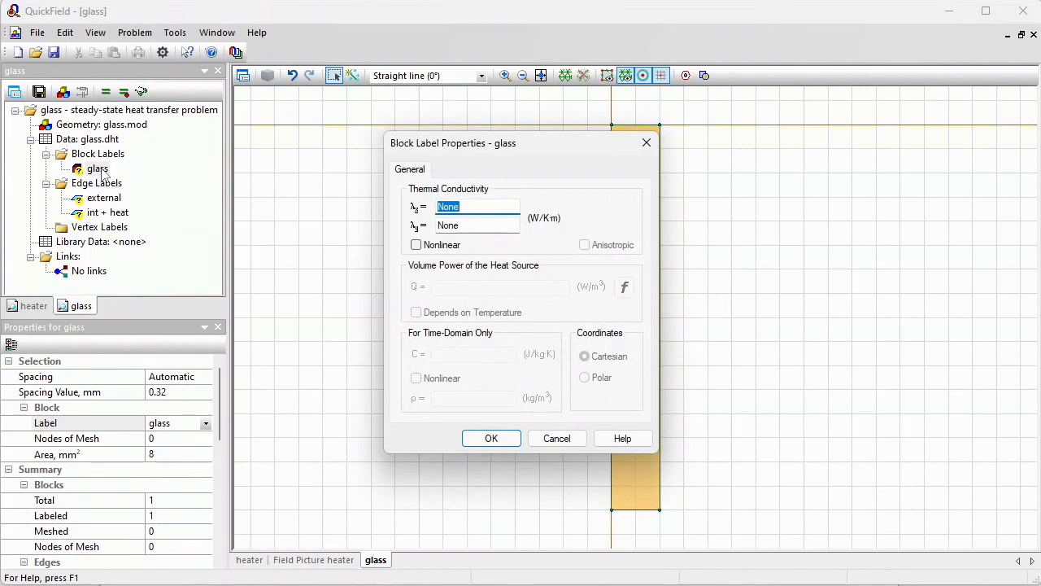
{"action": "left_click_drag", "start_coordinate": [460, 153], "coordinate": [343, 139]}
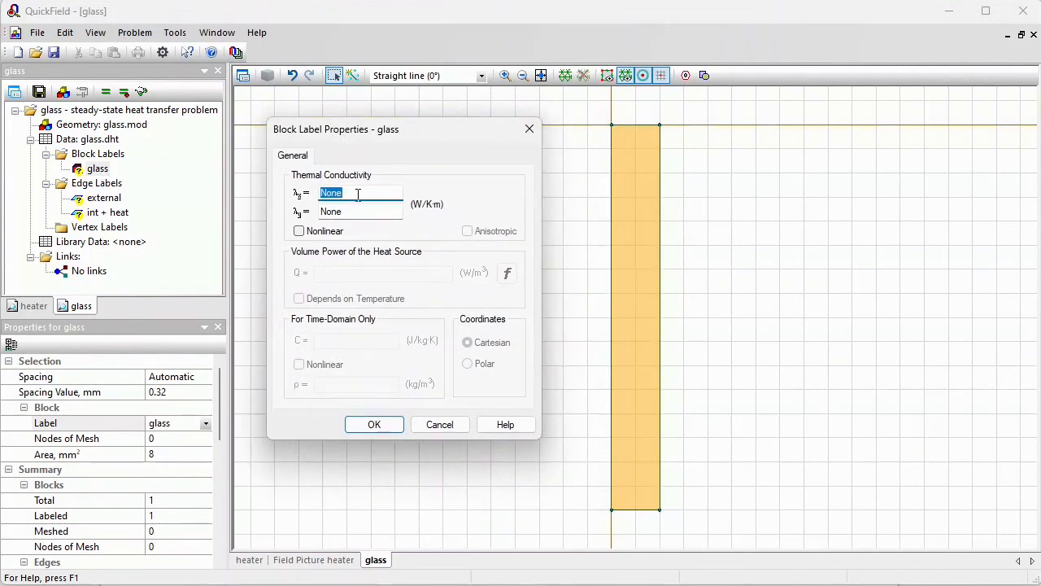
{"action": "type", "text": "1"}
{"action": "key", "text": "Return"}
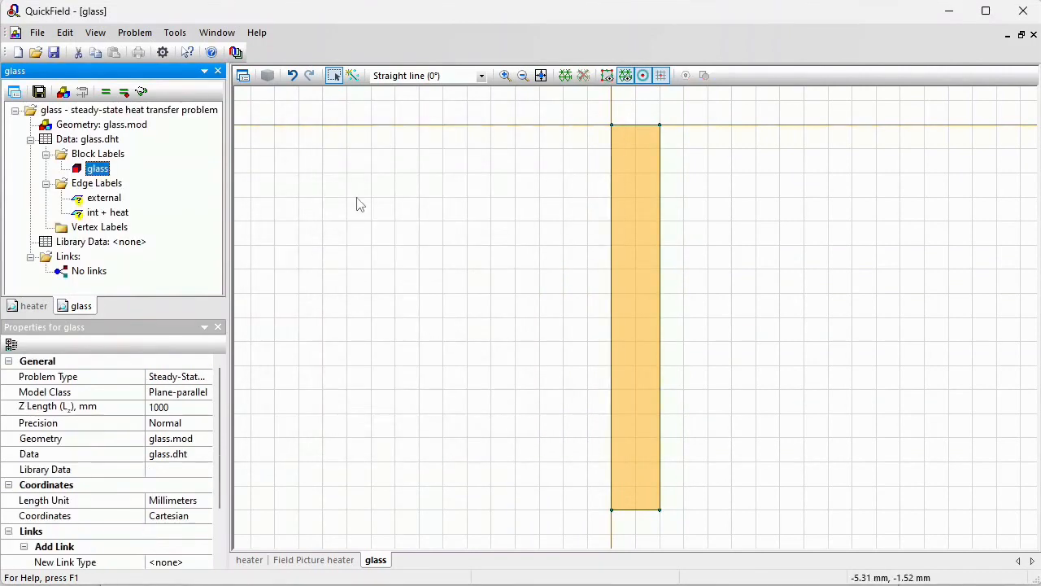
Define the external edge as convection with α = 23 W/K·m² and ambient temperature -15 °C
{"action": "left_click", "coordinate": [101, 198]}
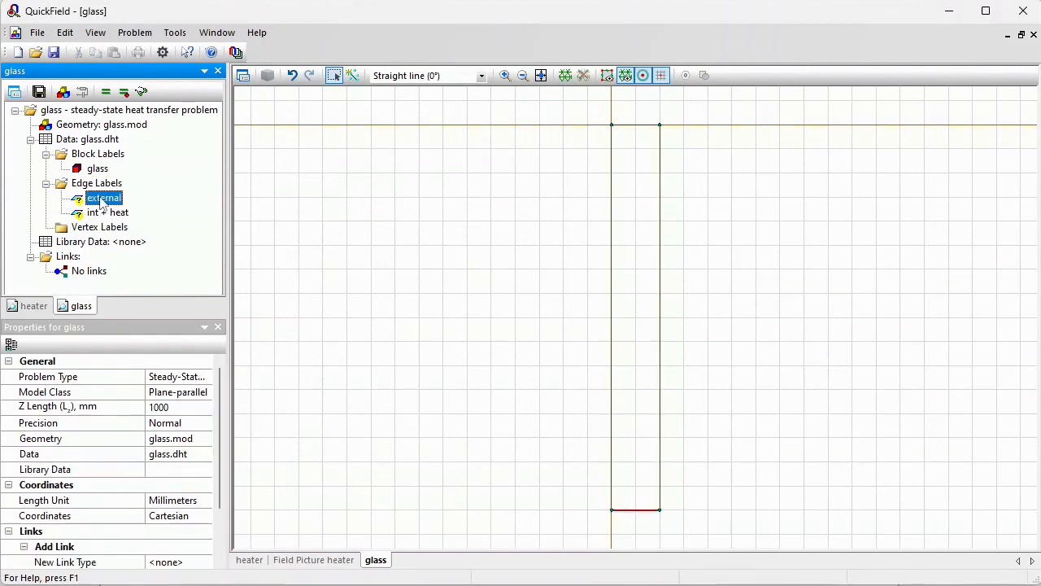
{"action": "double_click", "coordinate": [102, 199]}
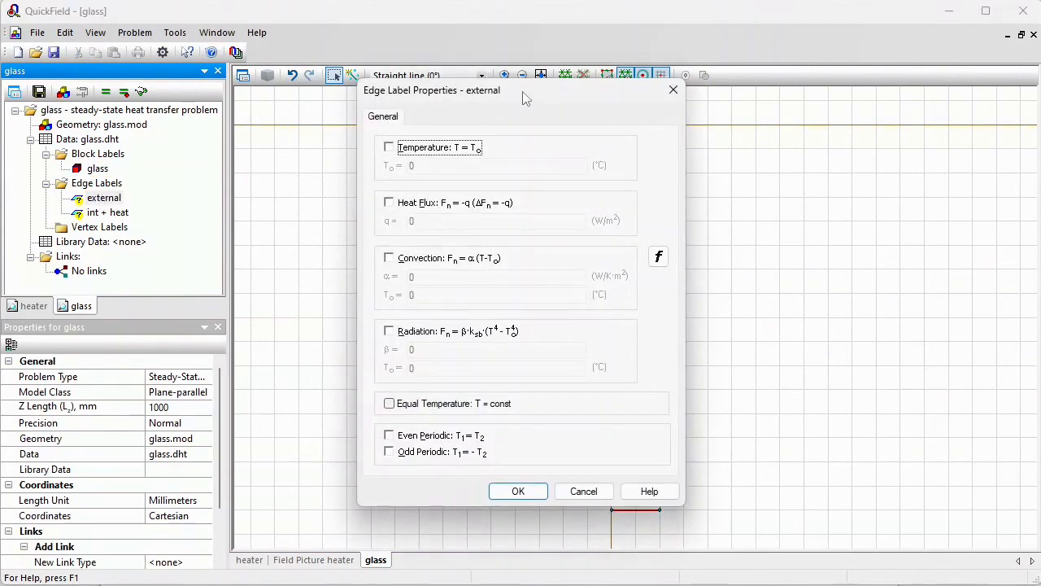
{"action": "left_click_drag", "start_coordinate": [525, 95], "coordinate": [405, 86]}
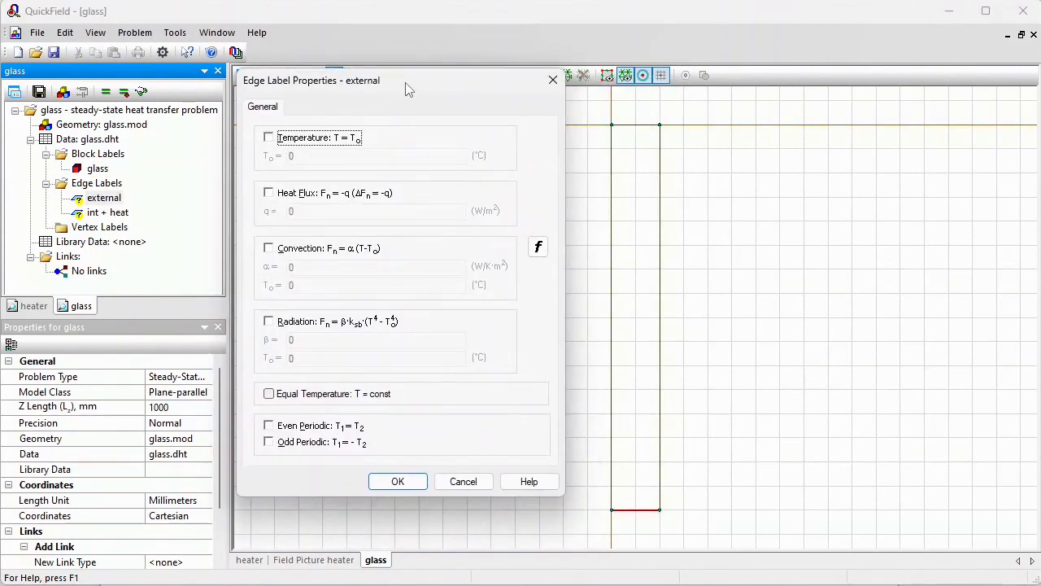
{"action": "left_click", "coordinate": [268, 249]}
{"action": "left_click", "coordinate": [318, 286]}
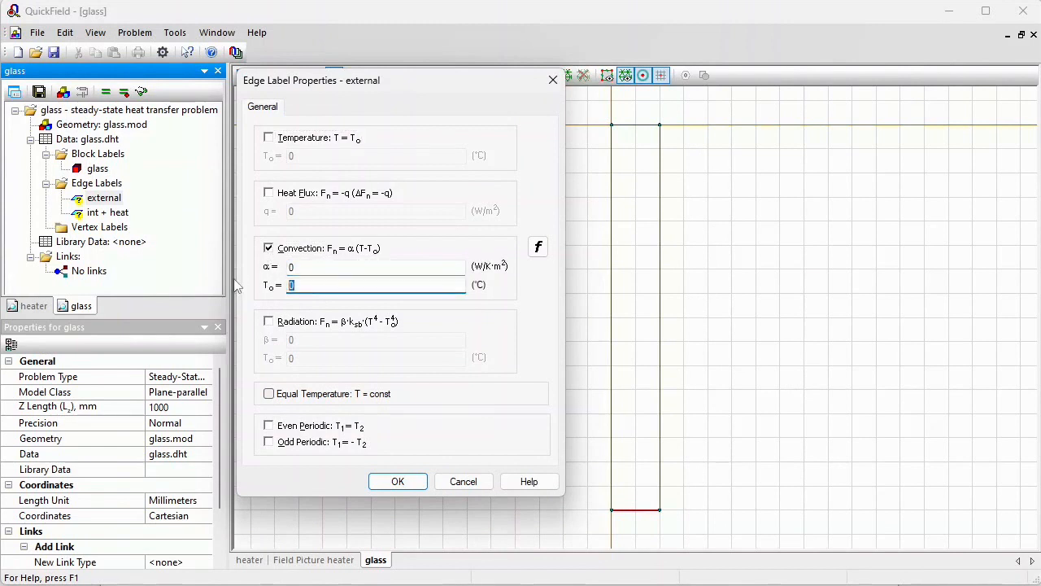
{"action": "type", "text": "-"}
{"action": "left_click", "coordinate": [372, 270]}
{"action": "key", "text": "Return"}
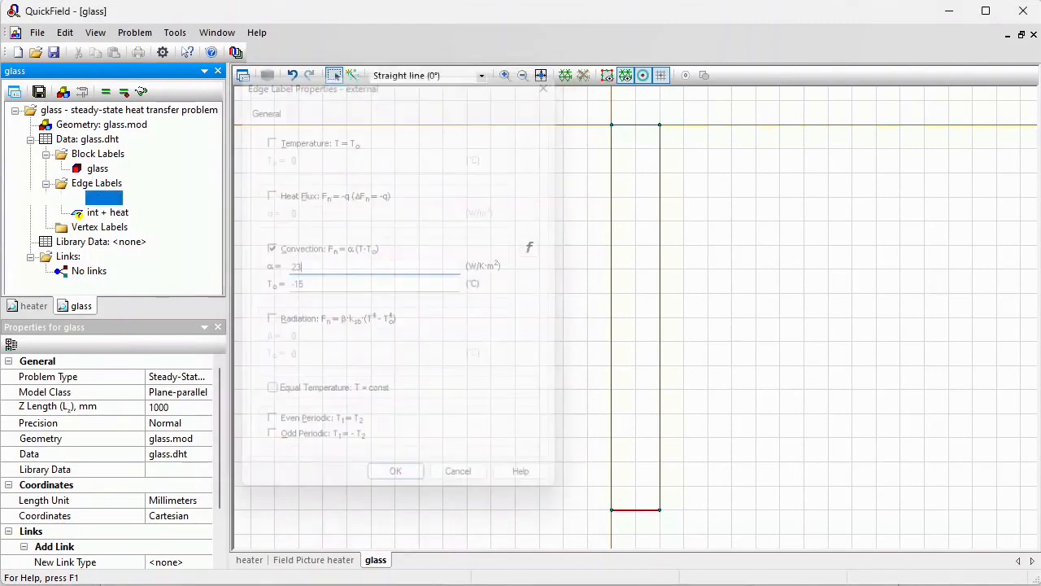
Define the int + heat edge as convection with α = 8 W/K·m² and ambient temperature 20 °C, also enabling heat flux
{"action": "left_click", "coordinate": [98, 214]}
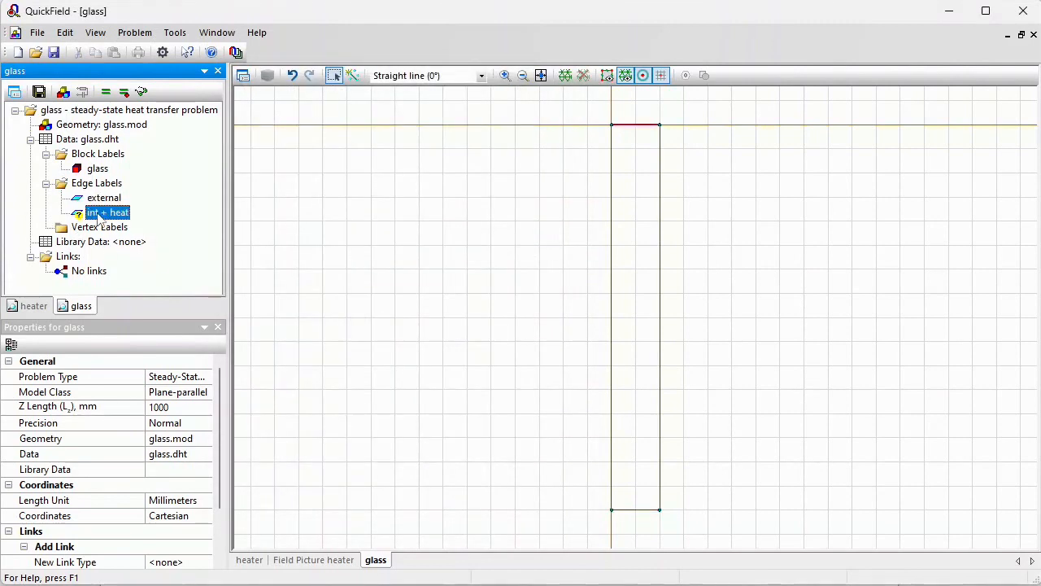
{"action": "double_click", "coordinate": [97, 214]}
{"action": "left_click", "coordinate": [389, 259]}
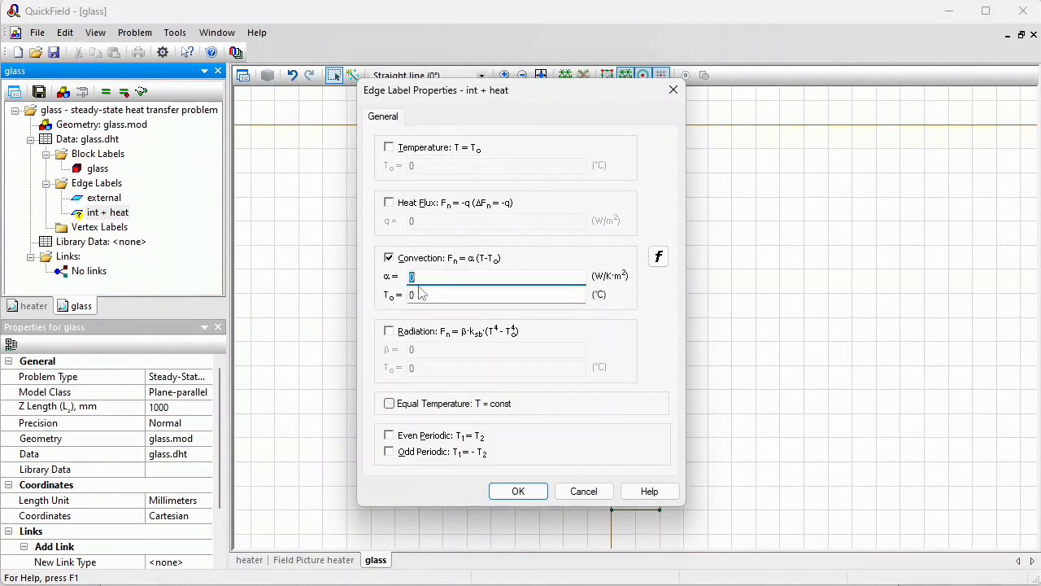
{"action": "key", "text": "Tab"}
{"action": "type", "text": "20"}
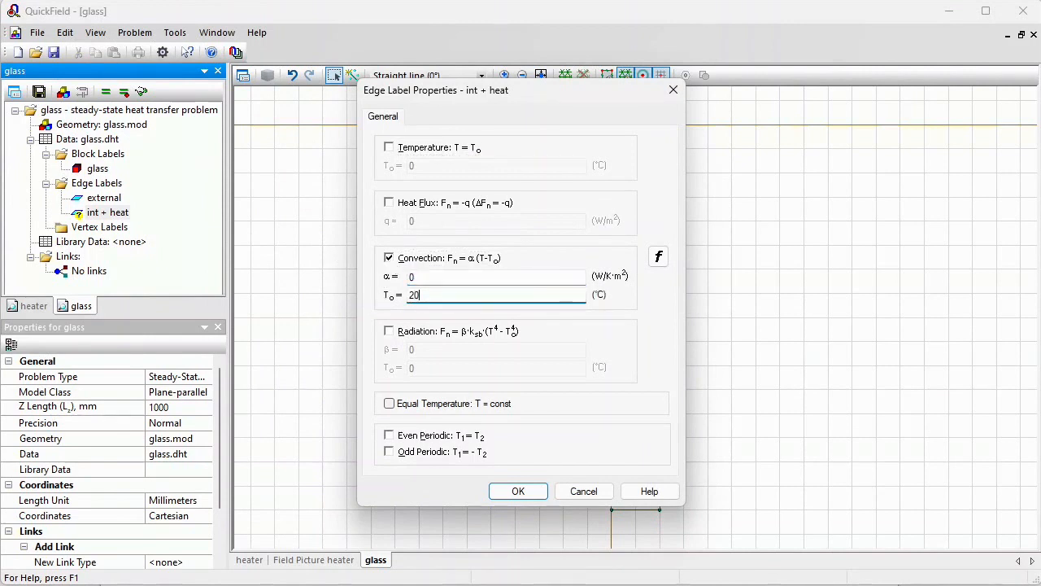
{"action": "left_click", "coordinate": [423, 277]}
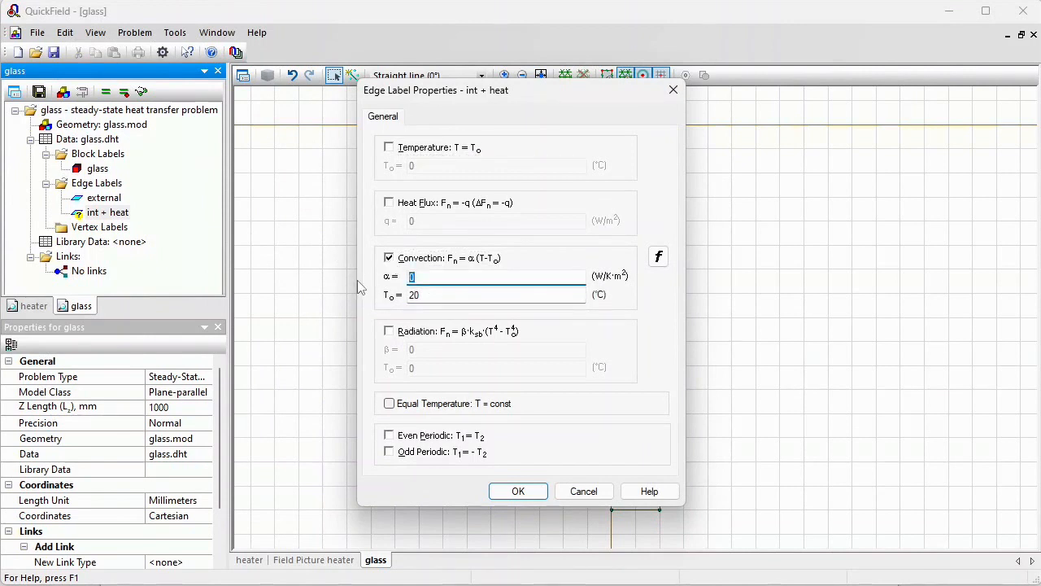
{"action": "type", "text": "8"}
{"action": "left_click", "coordinate": [407, 204]}
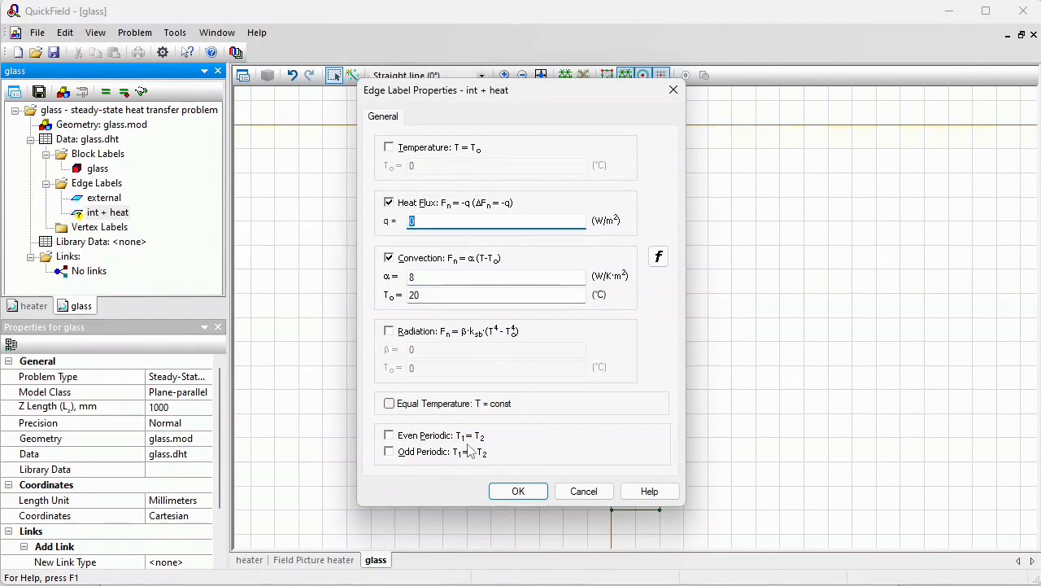
{"action": "left_click", "coordinate": [516, 491]}
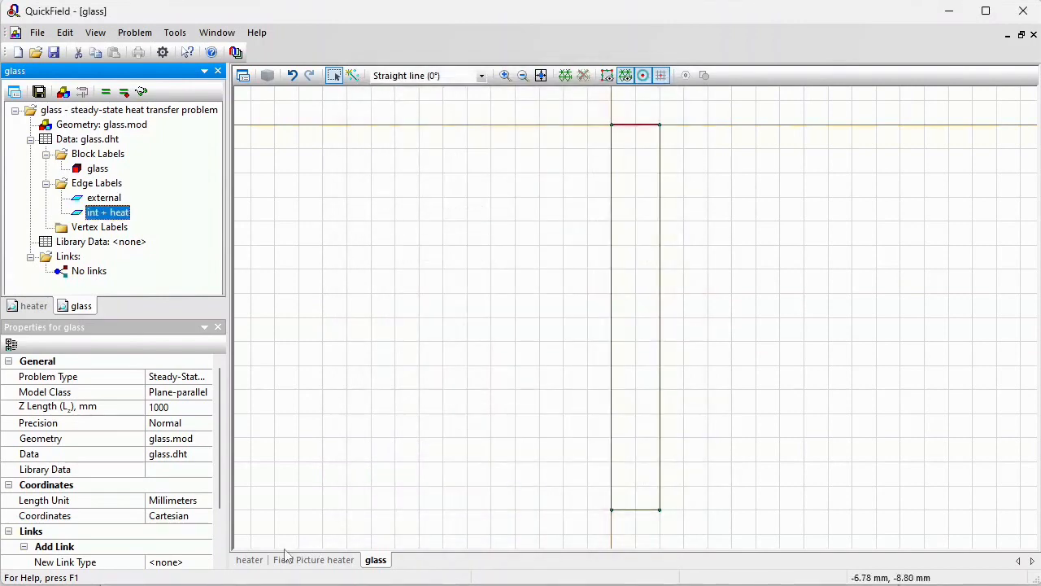
Copy the Joule heat value at the probe point from the heater's field picture local values
{"action": "left_click", "coordinate": [309, 560]}
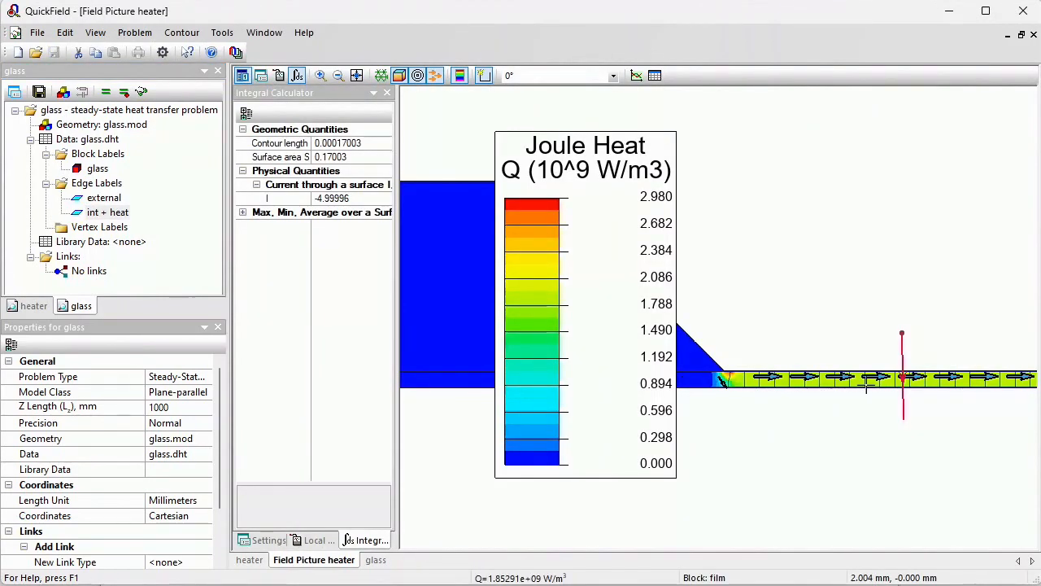
{"action": "left_click", "coordinate": [319, 540]}
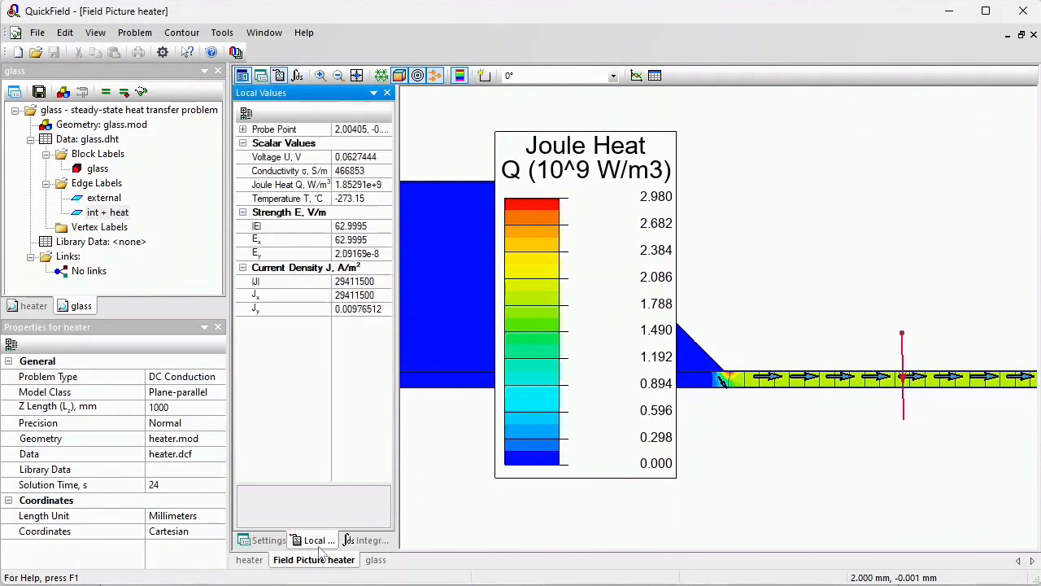
{"action": "left_click", "coordinate": [388, 186]}
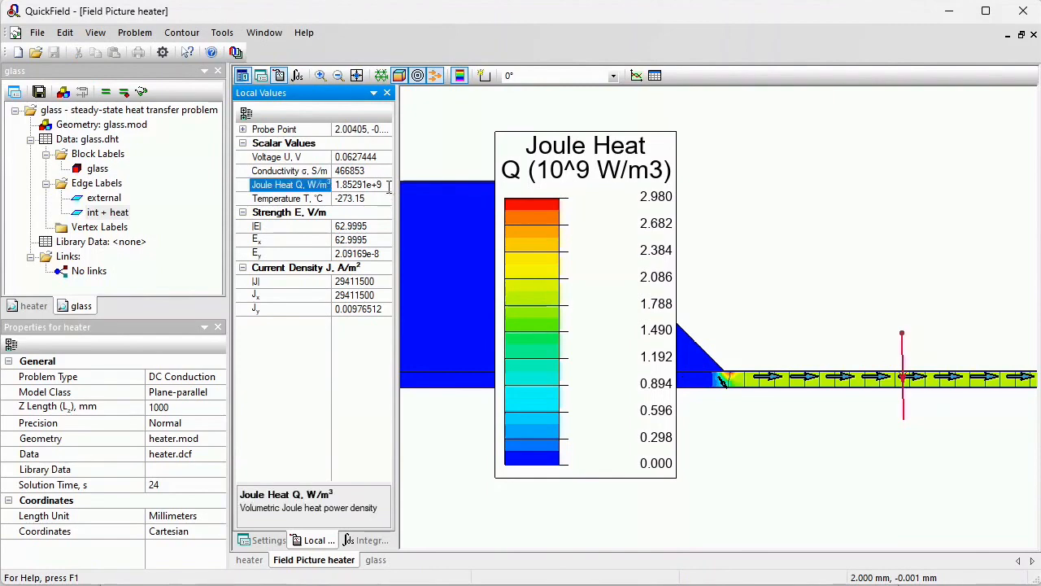
{"action": "left_click", "coordinate": [385, 186]}
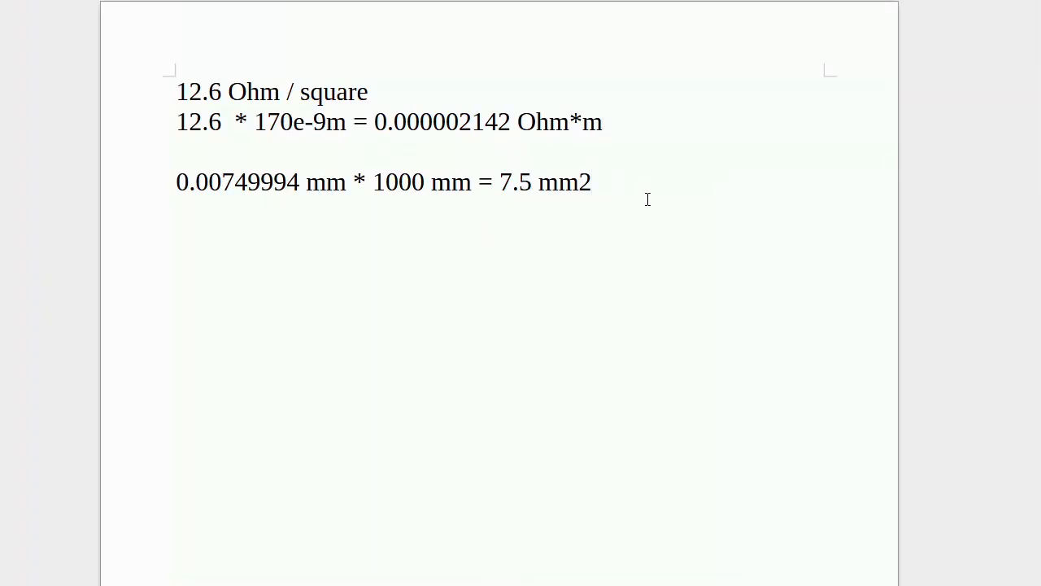
Write the expression 1.85291e+9 W/m3 * 170e-9m = in the notes document
{"action": "type", "text": "1.85291e+9"}
{"action": "type", "text": "W/"}
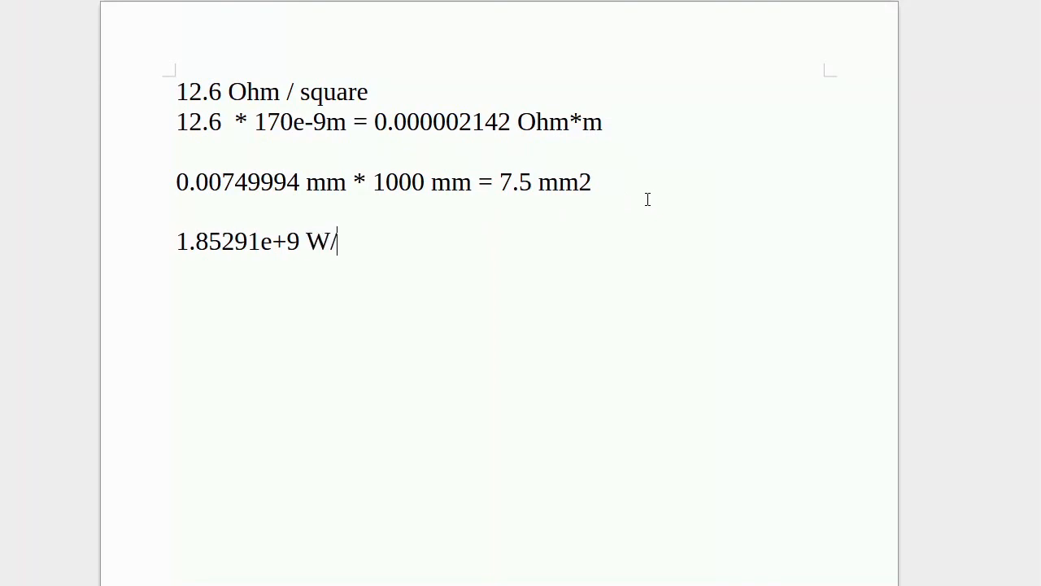
{"action": "type", "text": "m3 *"}
{"action": "left_click_drag", "start_coordinate": [348, 122], "coordinate": [257, 120]}
{"action": "key", "text": "ctrl+c"}
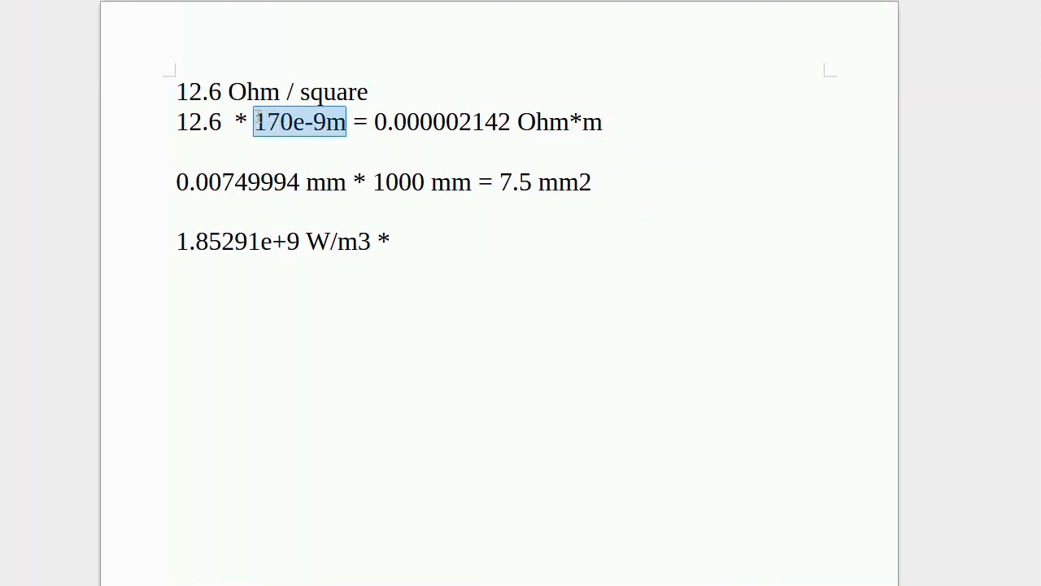
{"action": "left_click", "coordinate": [415, 244]}
{"action": "key", "text": "ctrl+v"}
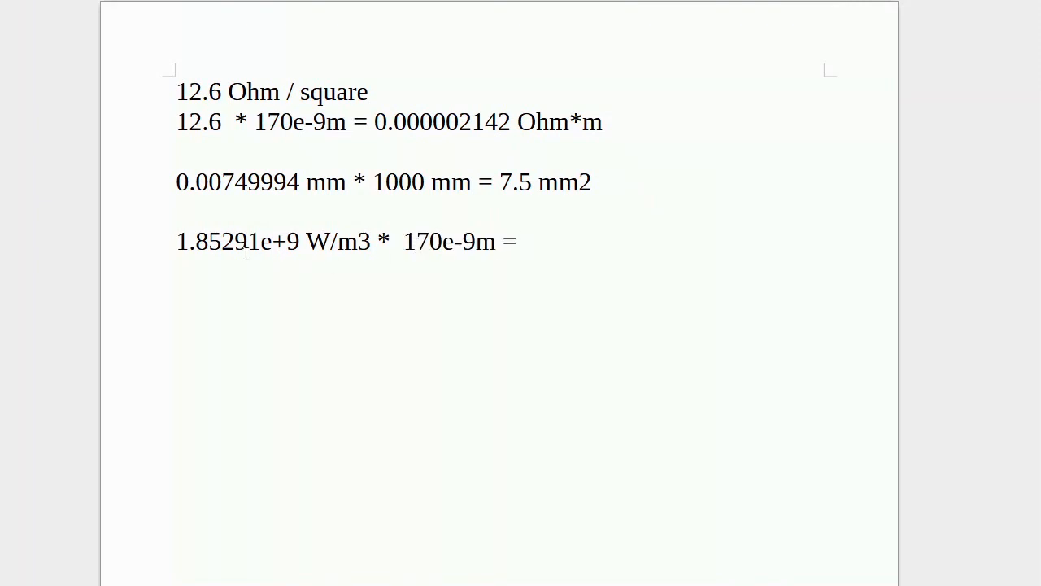
Multiply 1.85291 by 170 in Calculator
{"action": "left_click_drag", "start_coordinate": [175, 244], "coordinate": [260, 244]}
{"action": "key", "text": "alt+Tab"}
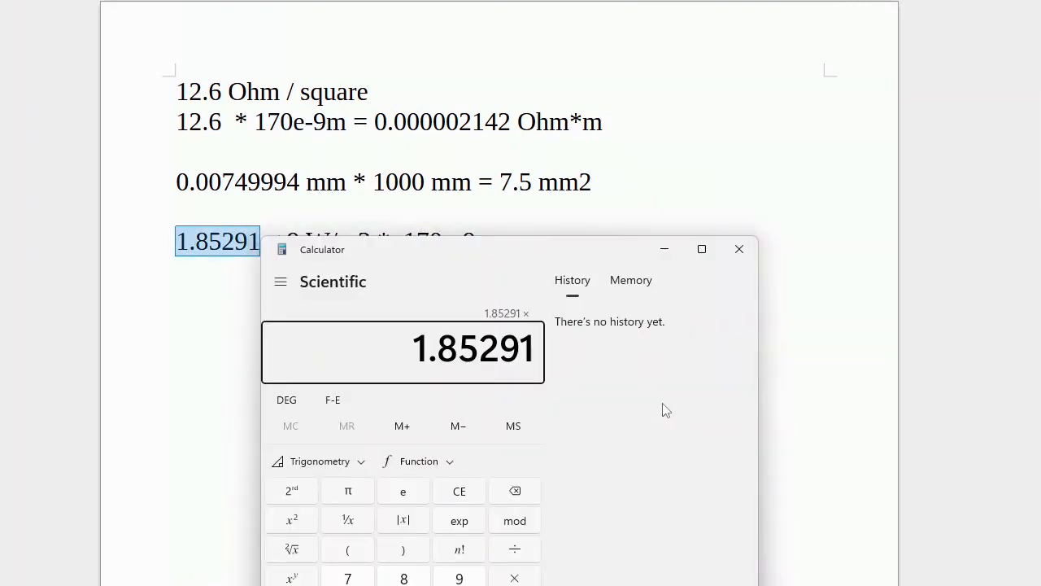
{"action": "type", "text": "170"}
{"action": "key", "text": "Return"}
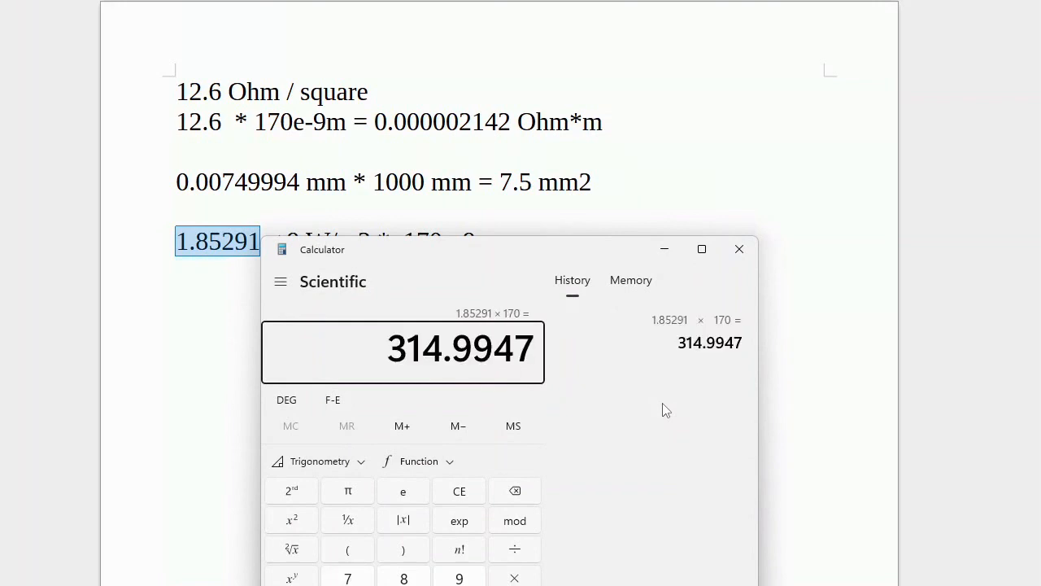
Complete the notes line with the result 315 W/m2 and copy the 315 value
{"action": "left_click", "coordinate": [579, 226]}
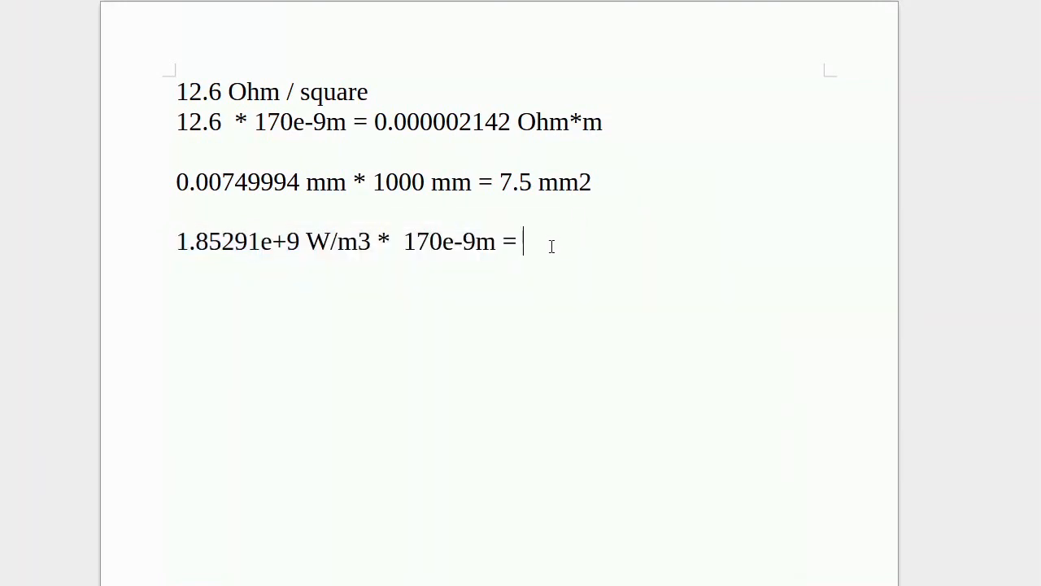
{"action": "type", "text": "315 W/m2"}
{"action": "left_click_drag", "start_coordinate": [525, 244], "coordinate": [623, 244]}
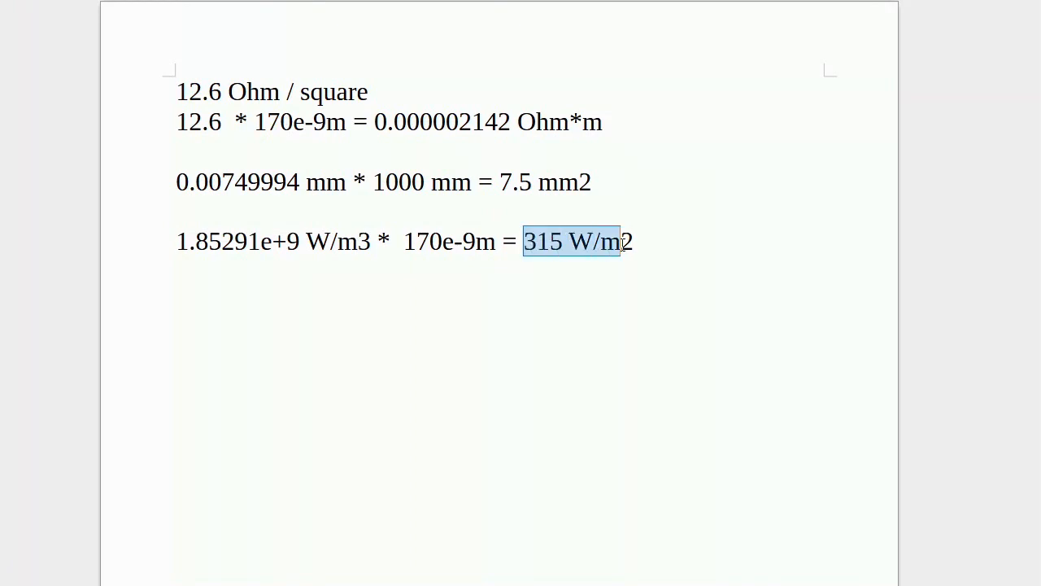
{"action": "left_click_drag", "start_coordinate": [370, 244], "coordinate": [197, 244]}
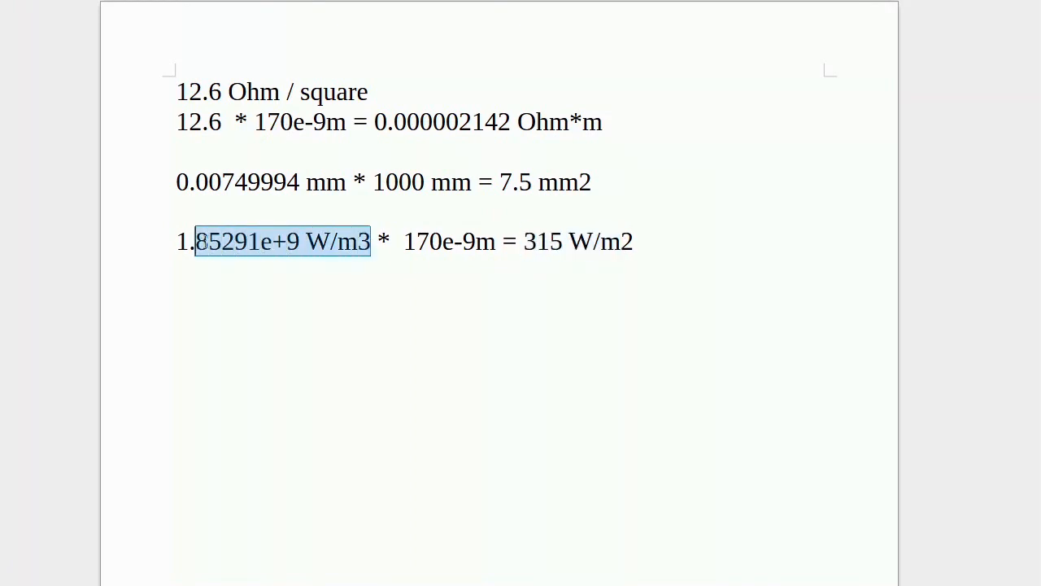
{"action": "left_click_drag", "start_coordinate": [524, 244], "coordinate": [565, 244]}
{"action": "key", "text": "ctrl+c"}
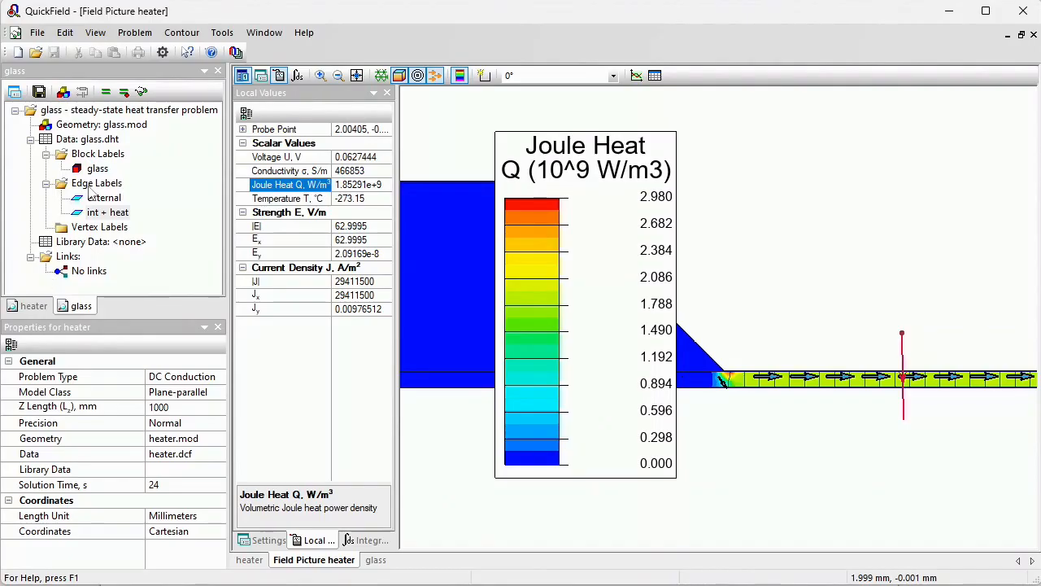
Set the int + heat edge's heat flux to 315 W/m²
{"action": "double_click", "coordinate": [97, 212]}
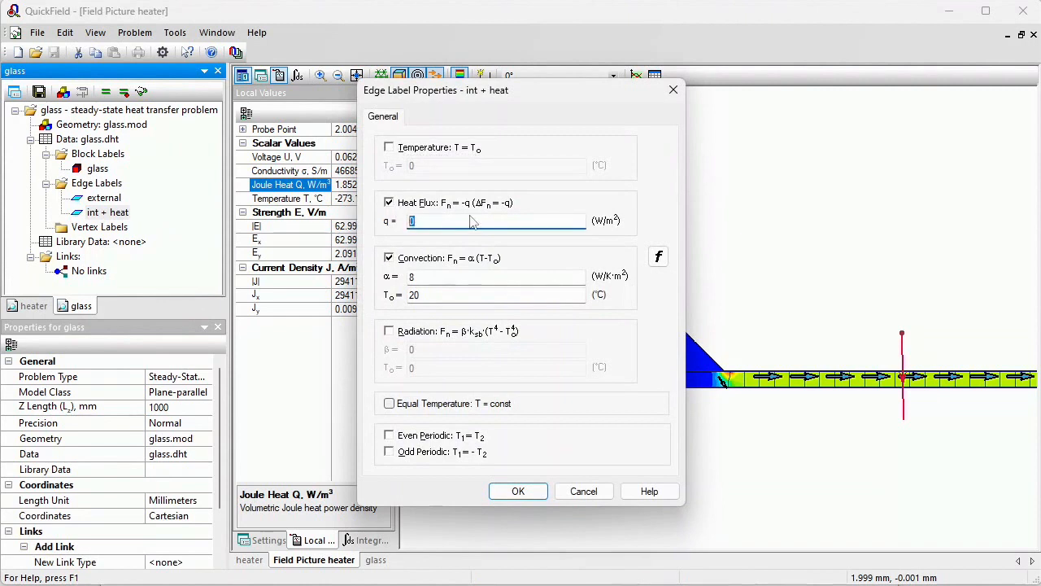
{"action": "key", "text": "ctrl+v"}
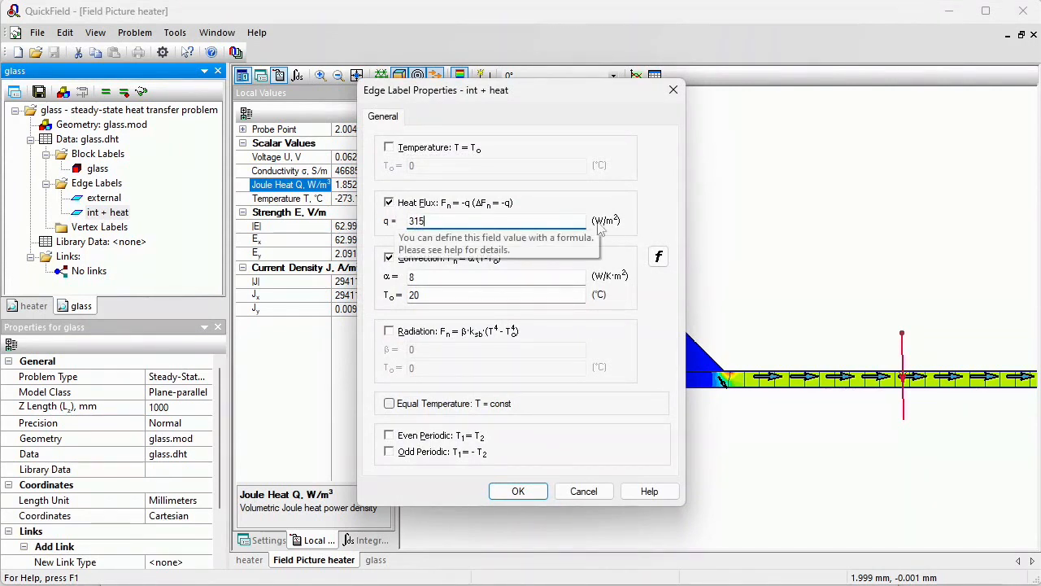
{"action": "left_click", "coordinate": [518, 491]}
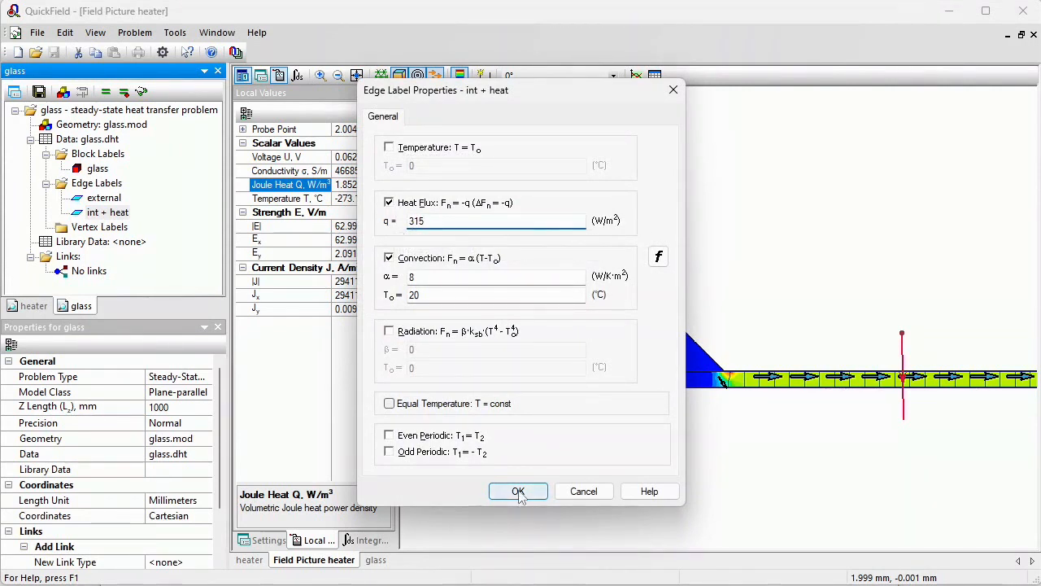
Mesh the glass geometry and solve the glass heat transfer problem
{"action": "double_click", "coordinate": [94, 125]}
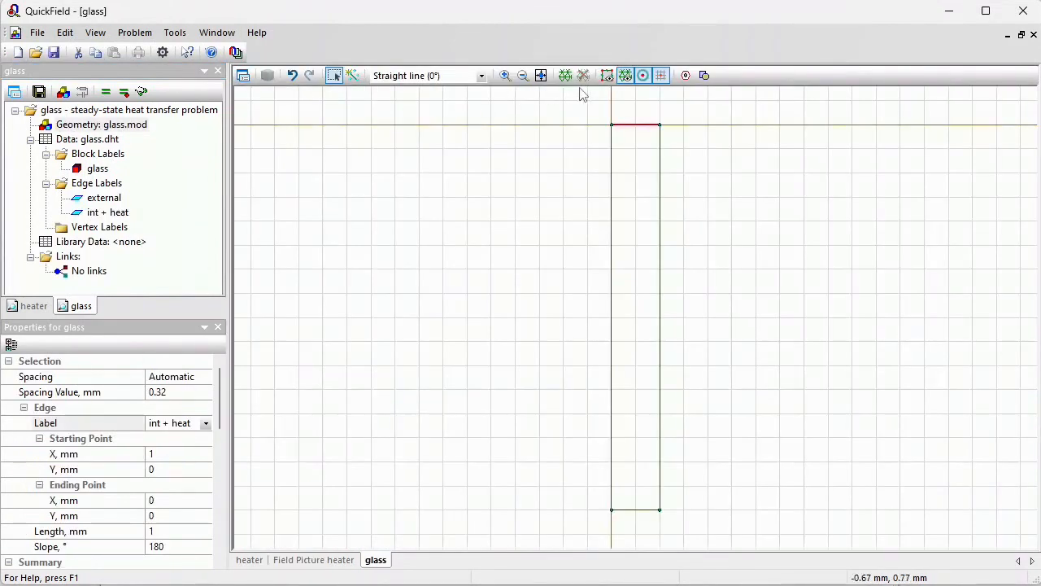
{"action": "left_click", "coordinate": [567, 77]}
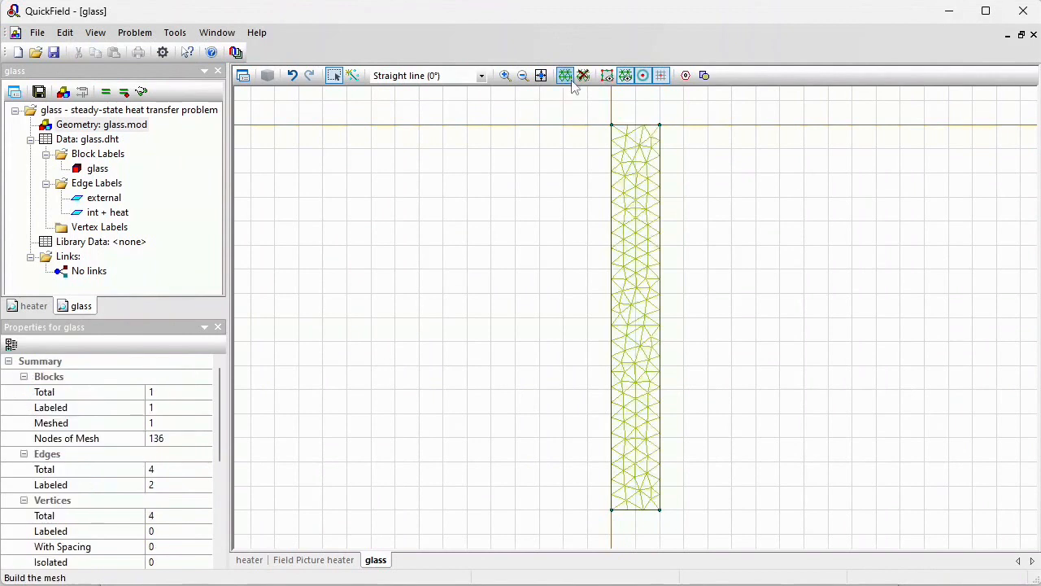
{"action": "left_click", "coordinate": [39, 92]}
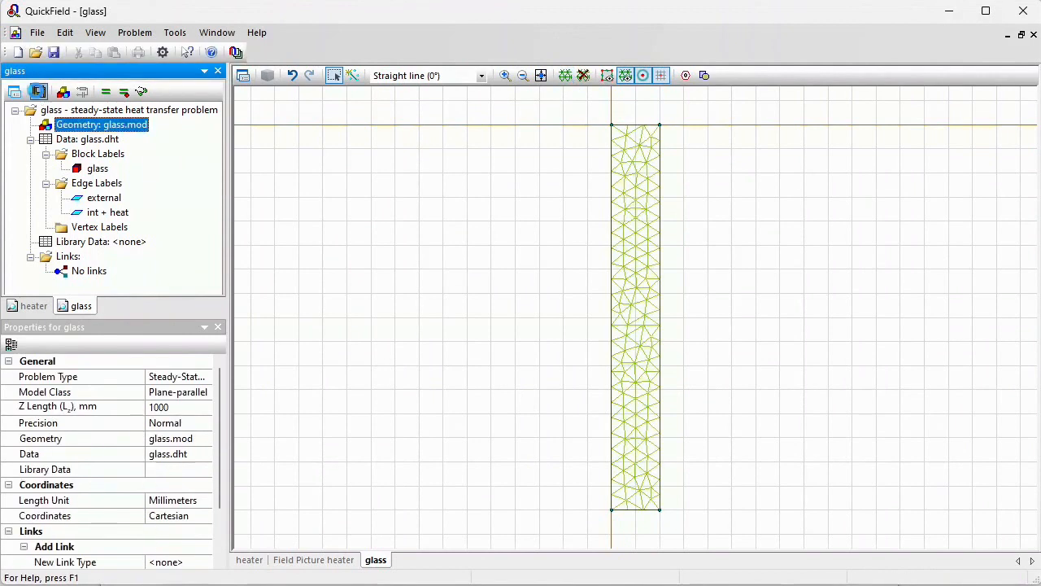
{"action": "left_click", "coordinate": [105, 92]}
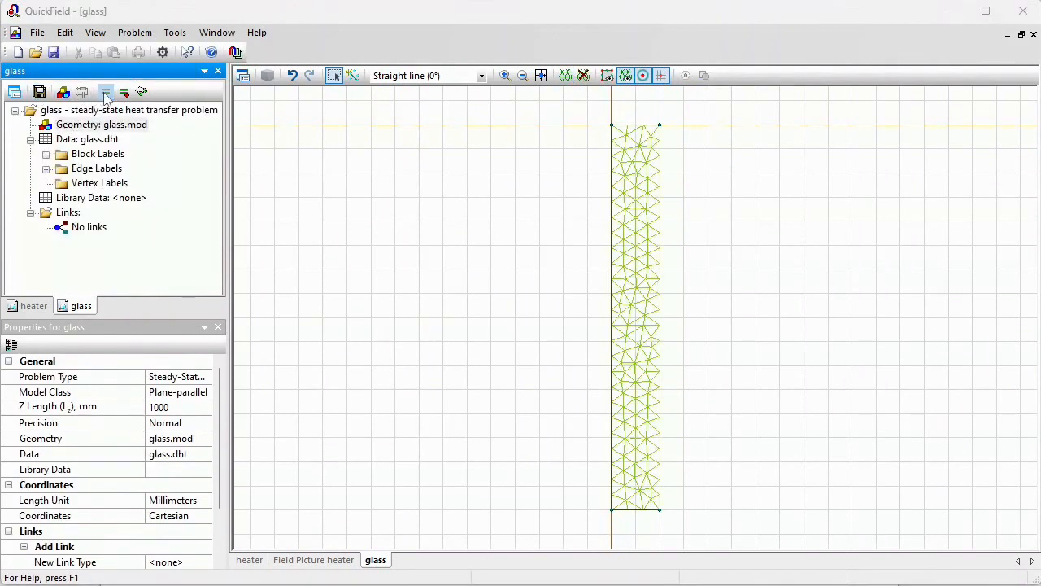
{"action": "key", "text": "Return"}
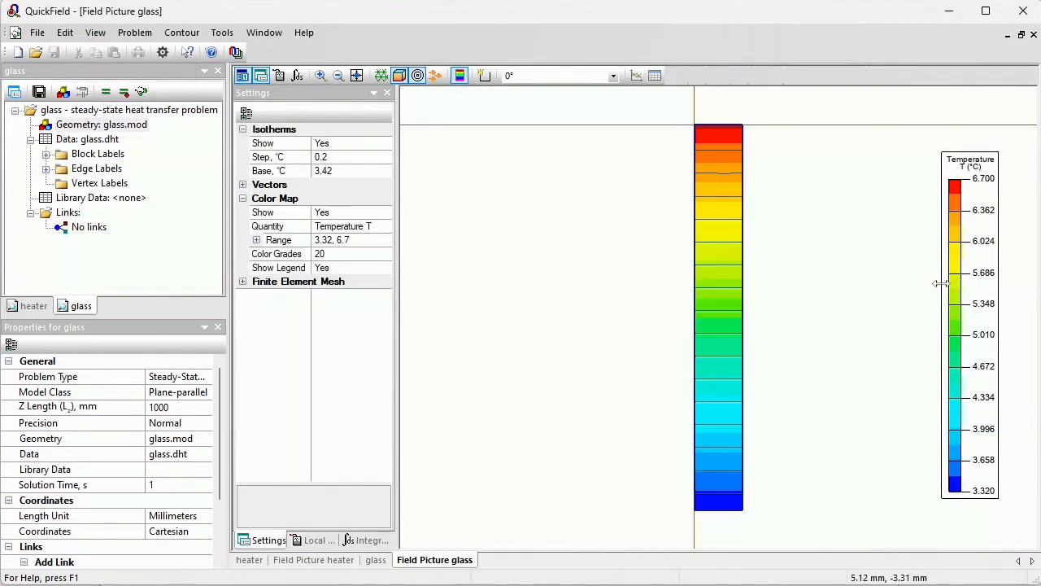
Measure the heat flux through the pane's bottom edge with a contour and the Integral Calculator
{"action": "left_click_drag", "start_coordinate": [941, 282], "coordinate": [887, 280]}
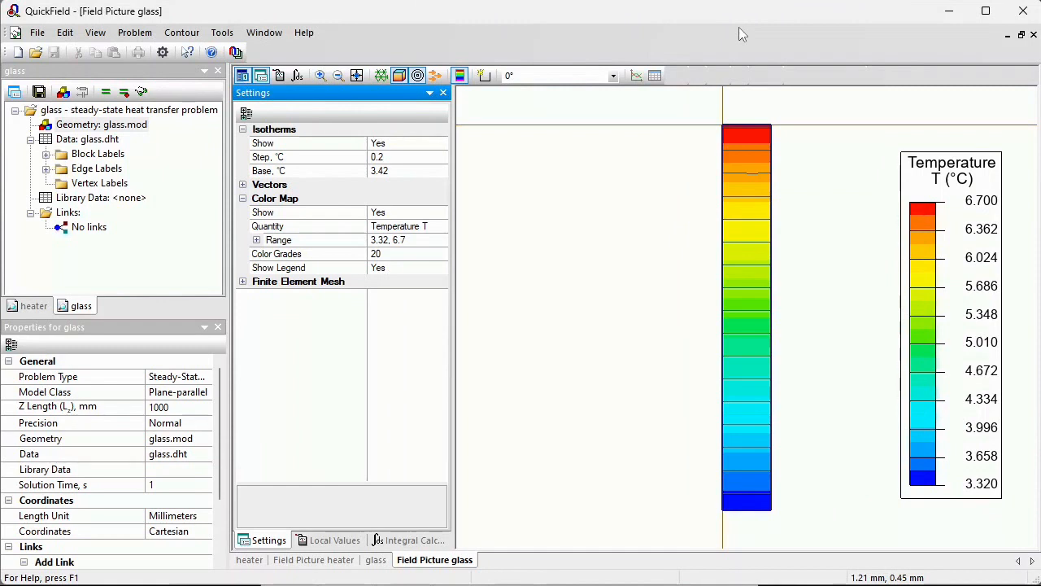
{"action": "left_click", "coordinate": [484, 75]}
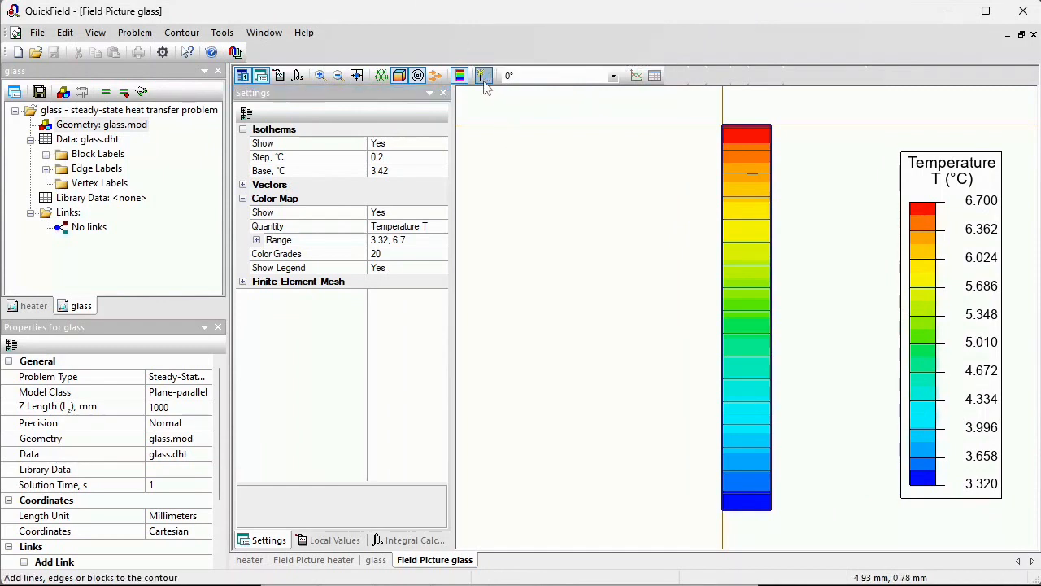
{"action": "left_click", "coordinate": [746, 509]}
{"action": "left_click", "coordinate": [416, 540]}
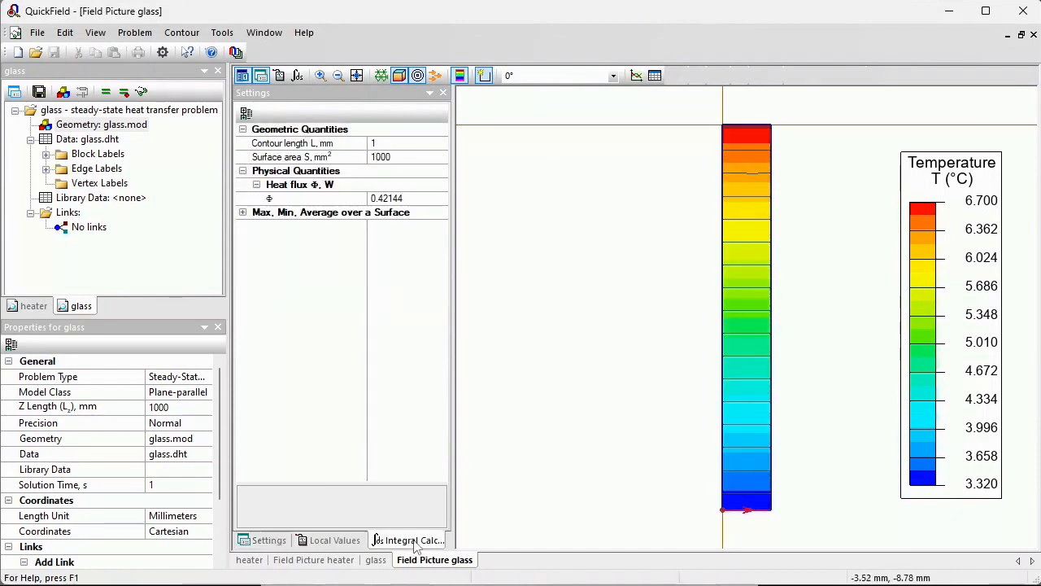
{"action": "left_click", "coordinate": [413, 201]}
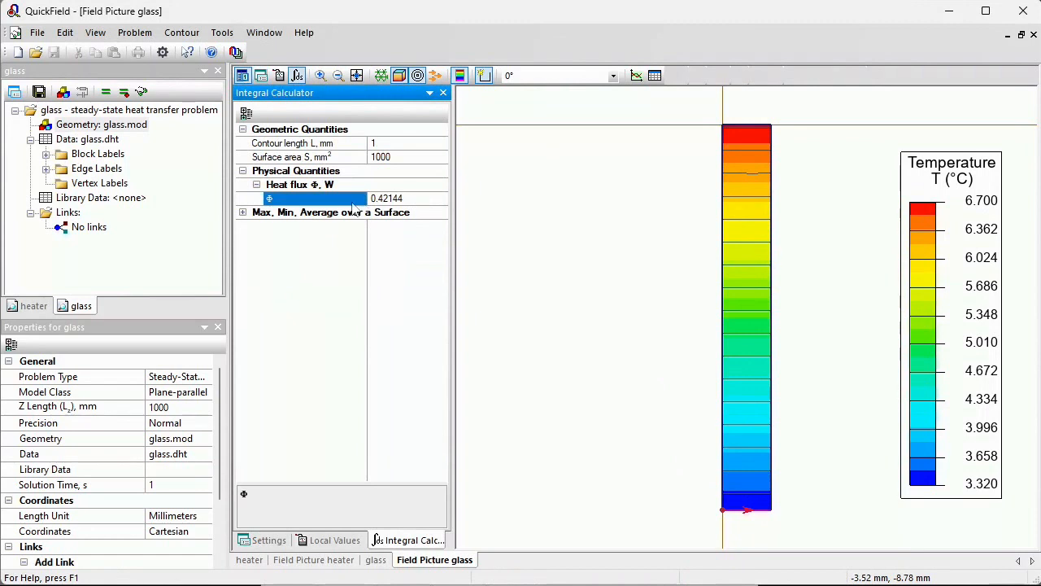
{"action": "left_click", "coordinate": [347, 203]}
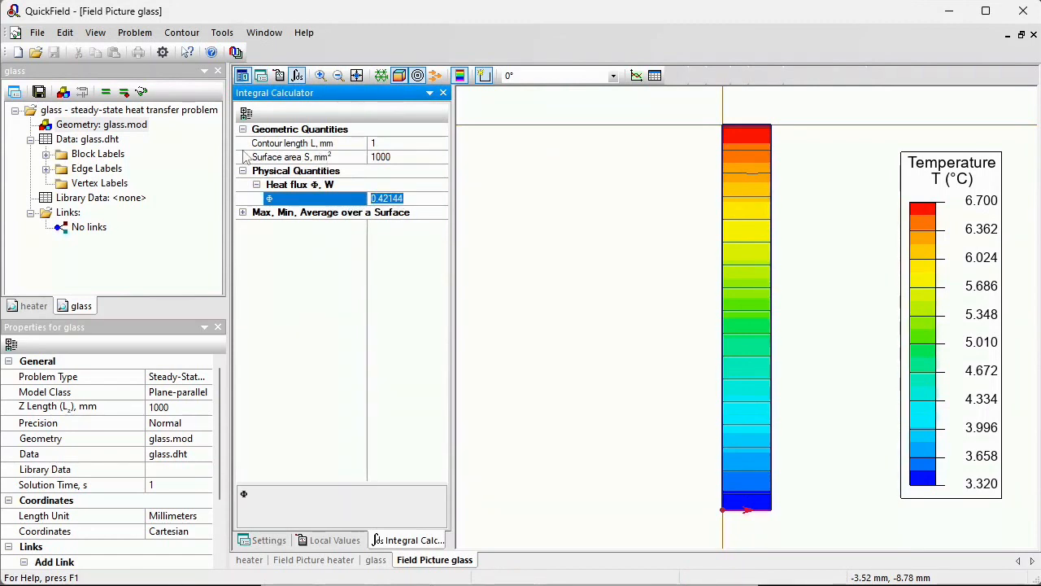
{"action": "left_click", "coordinate": [398, 160]}
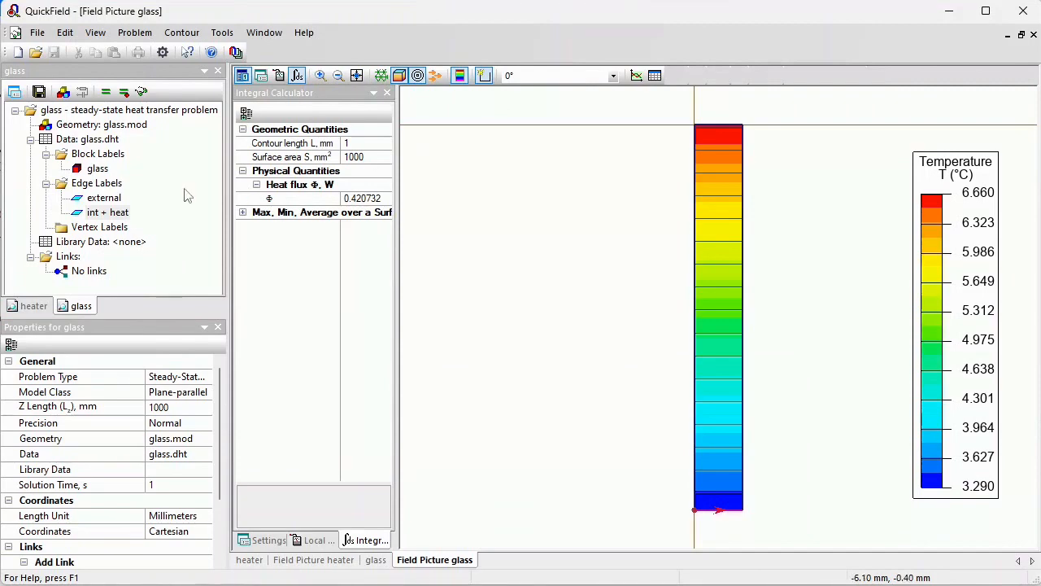
Open the int + heat edge label's properties to review them, closing without changes
{"action": "double_click", "coordinate": [107, 213]}
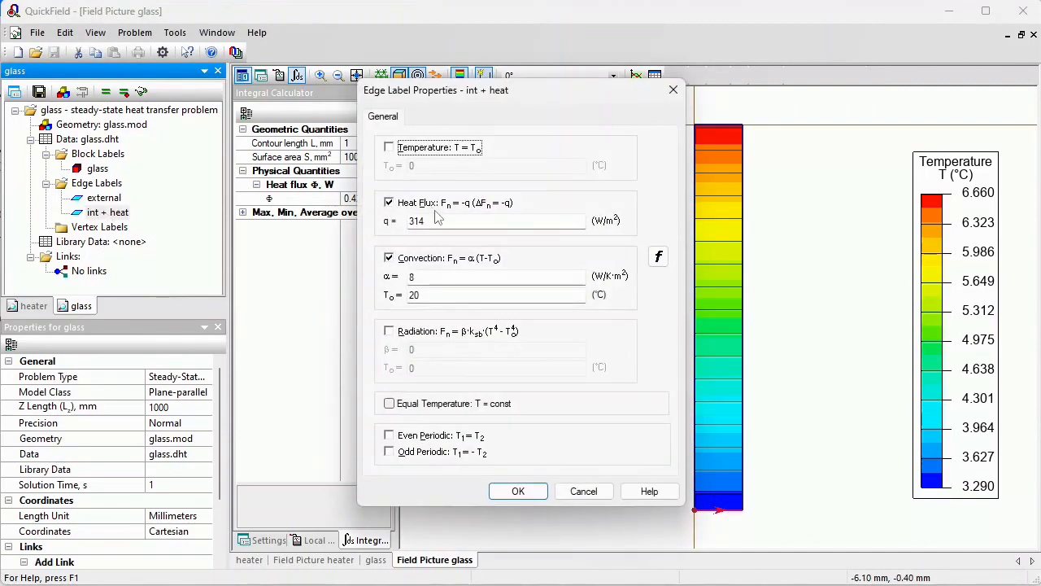
{"action": "left_click", "coordinate": [583, 491]}
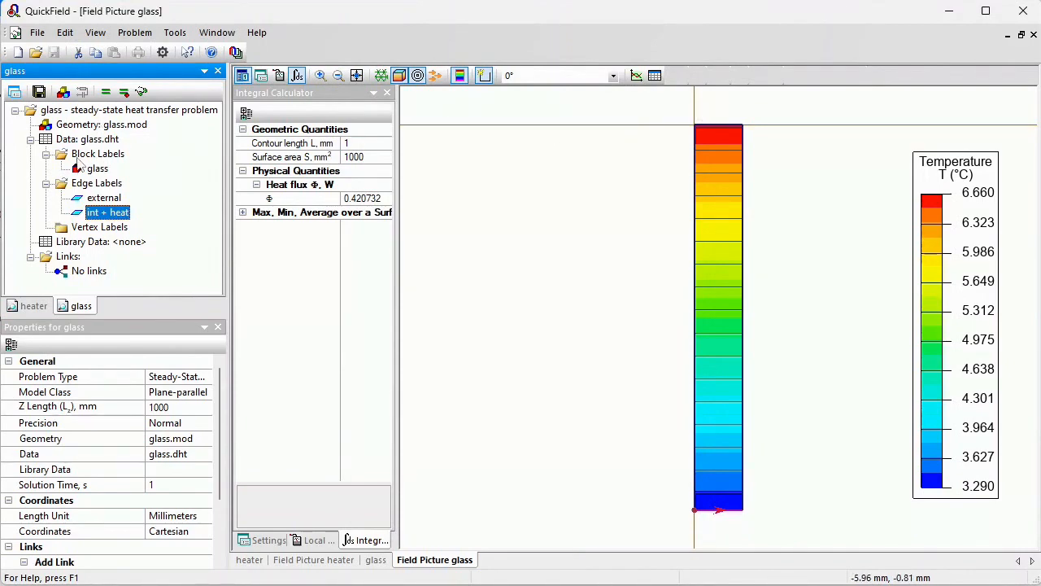
Open the glass geometry and duplicate the pane's top edge 0.00017 mm upward as the film layer's top
{"action": "double_click", "coordinate": [77, 125]}
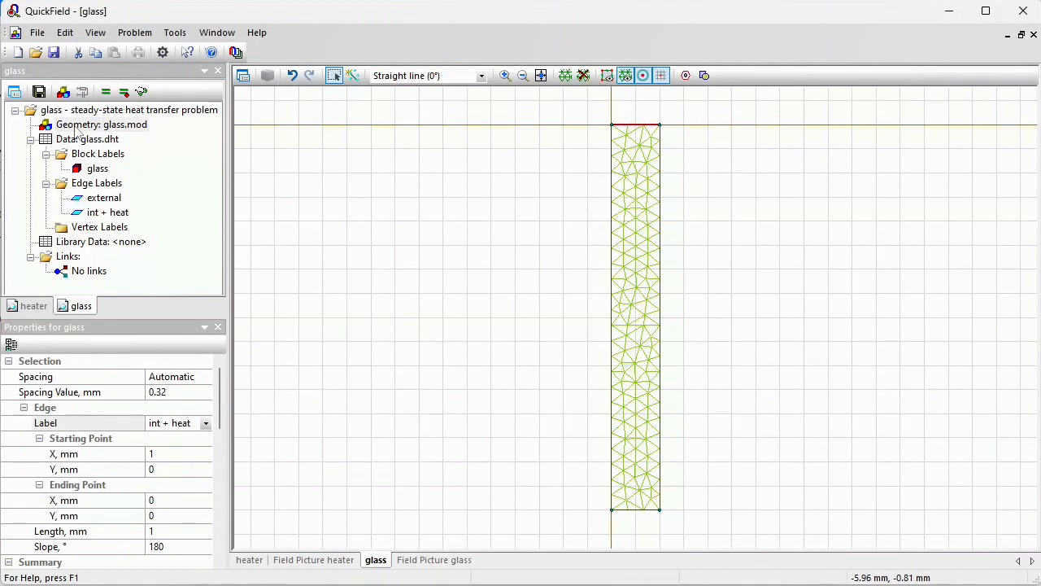
{"action": "left_click", "coordinate": [505, 76]}
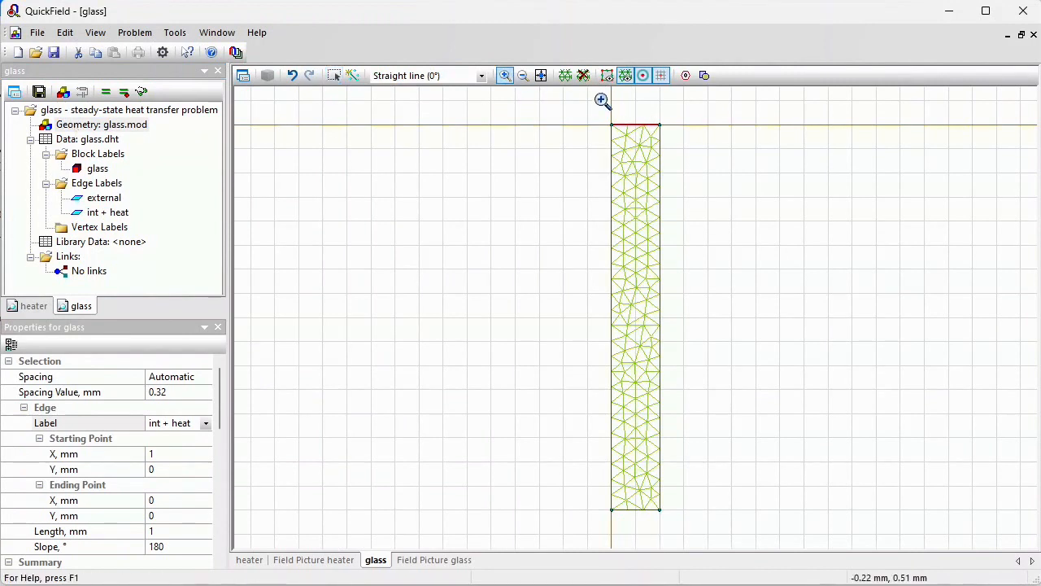
{"action": "left_click", "coordinate": [644, 130]}
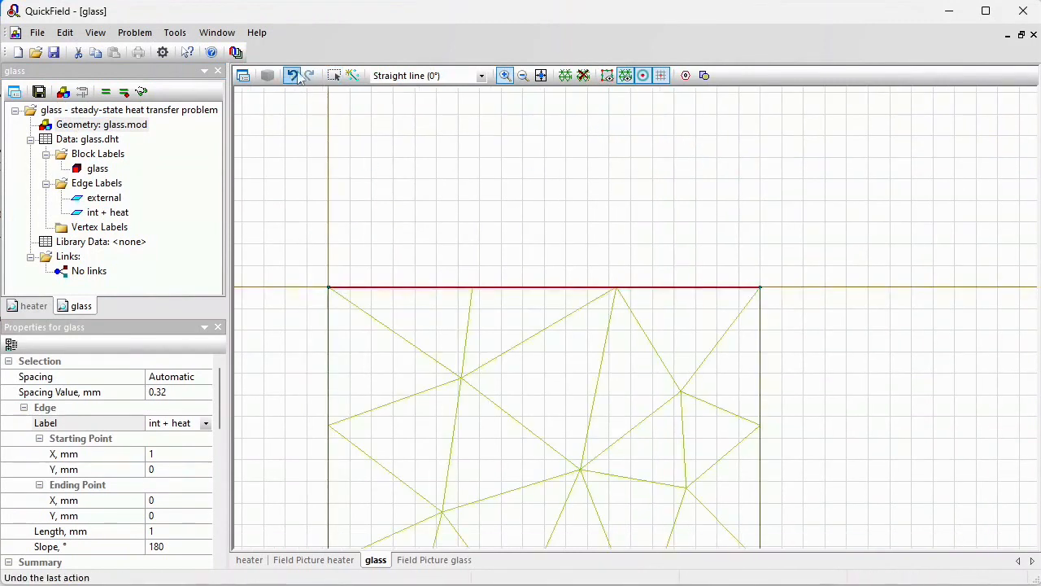
{"action": "left_click", "coordinate": [335, 76]}
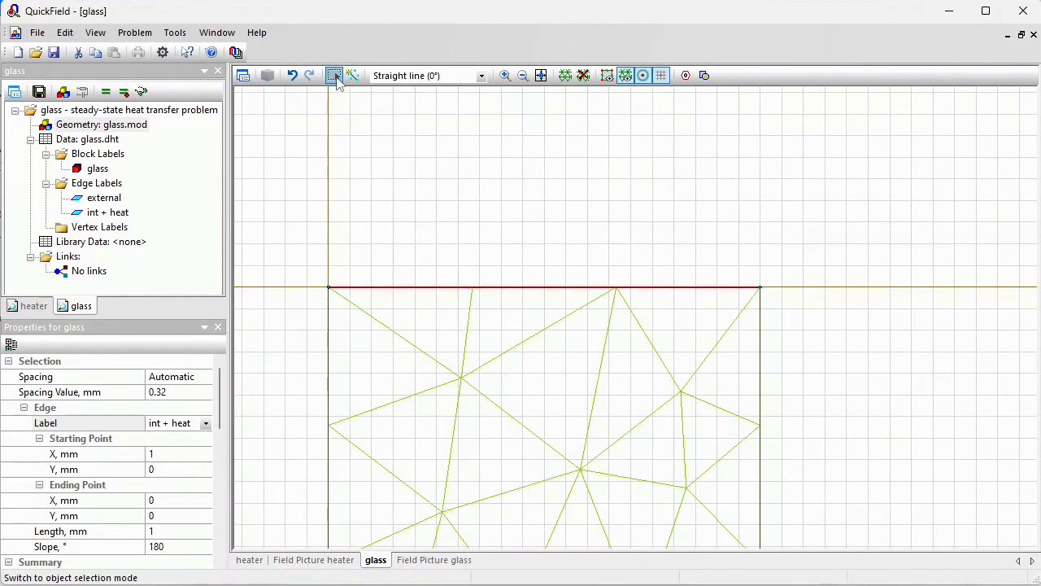
{"action": "right_click", "coordinate": [464, 295]}
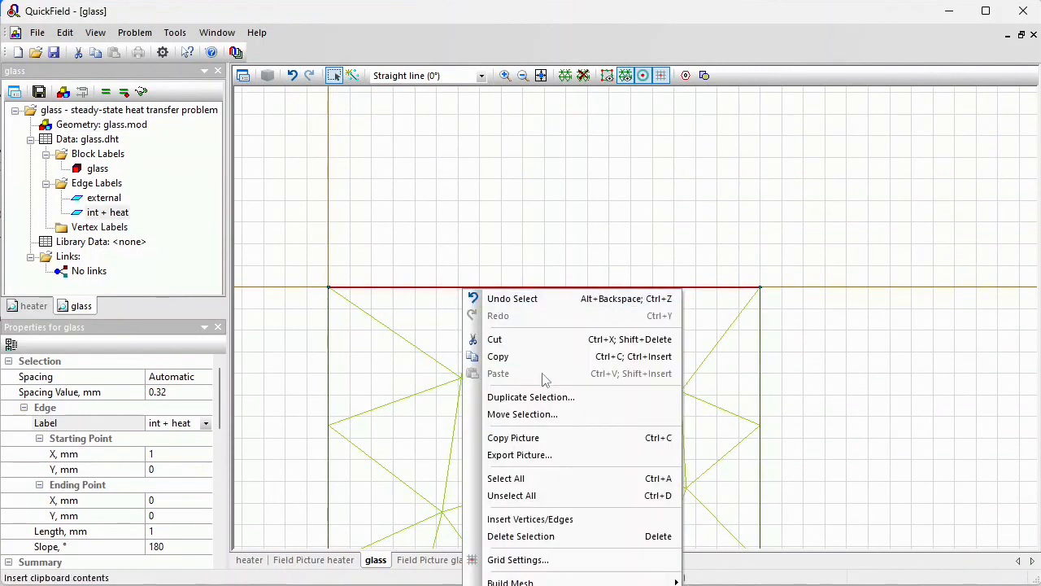
{"action": "left_click", "coordinate": [555, 398]}
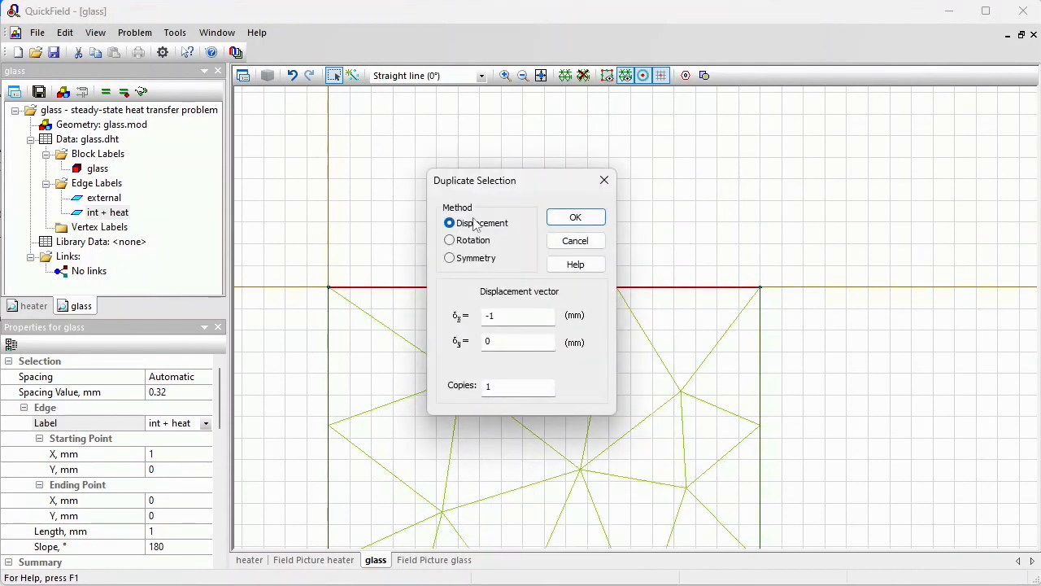
{"action": "double_click", "coordinate": [510, 317]}
{"action": "double_click", "coordinate": [504, 342]}
{"action": "type", "text": "170e-6"}
{"action": "left_click", "coordinate": [576, 217]}
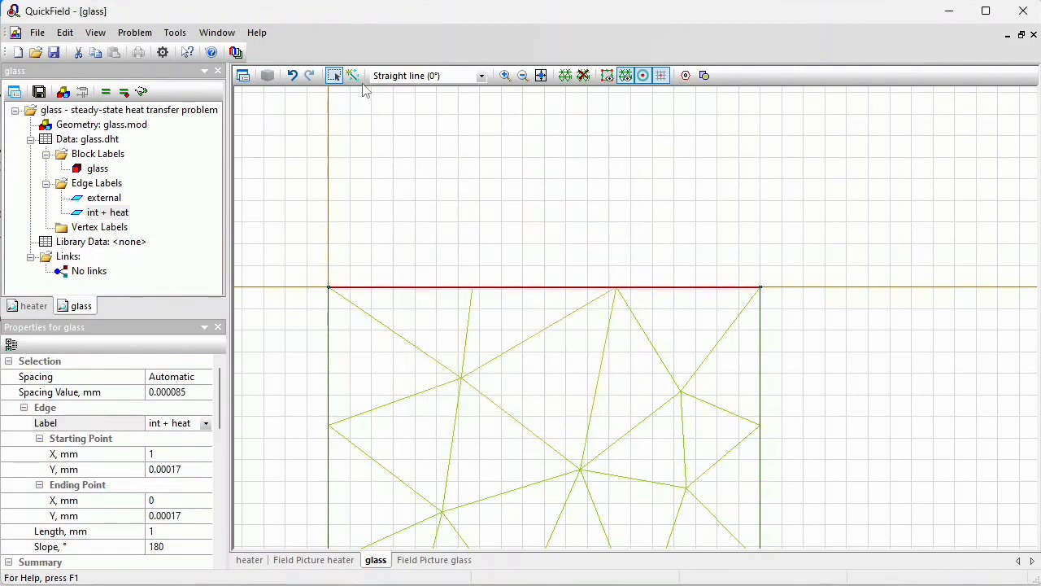
Close the thin film layer by drawing vertical edges joining both ends of the duplicated edge to the pane
{"action": "left_click", "coordinate": [503, 75]}
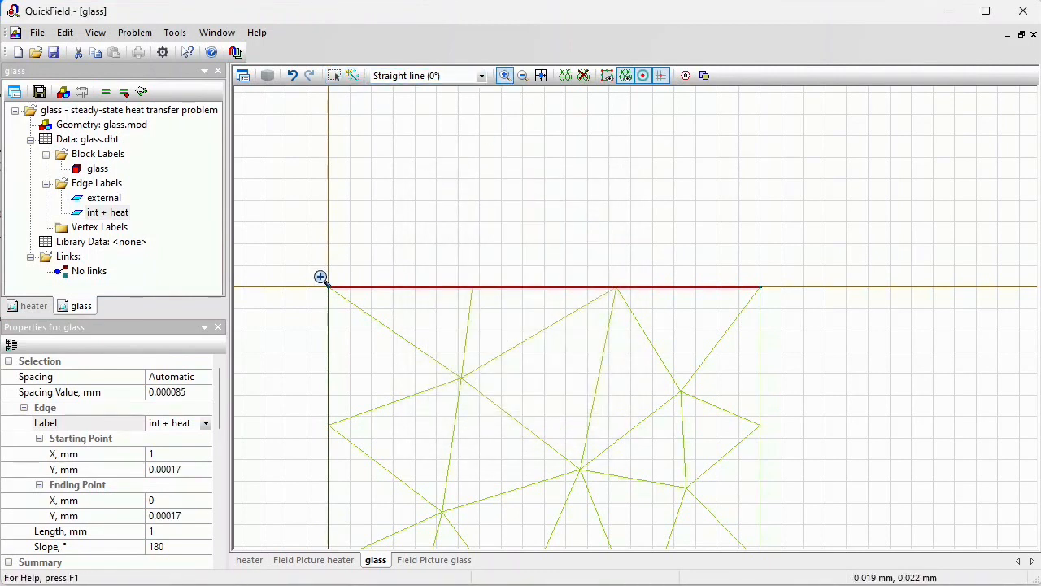
{"action": "left_click_drag", "start_coordinate": [320, 277], "coordinate": [349, 298]}
{"action": "left_click_drag", "start_coordinate": [526, 298], "coordinate": [567, 318]}
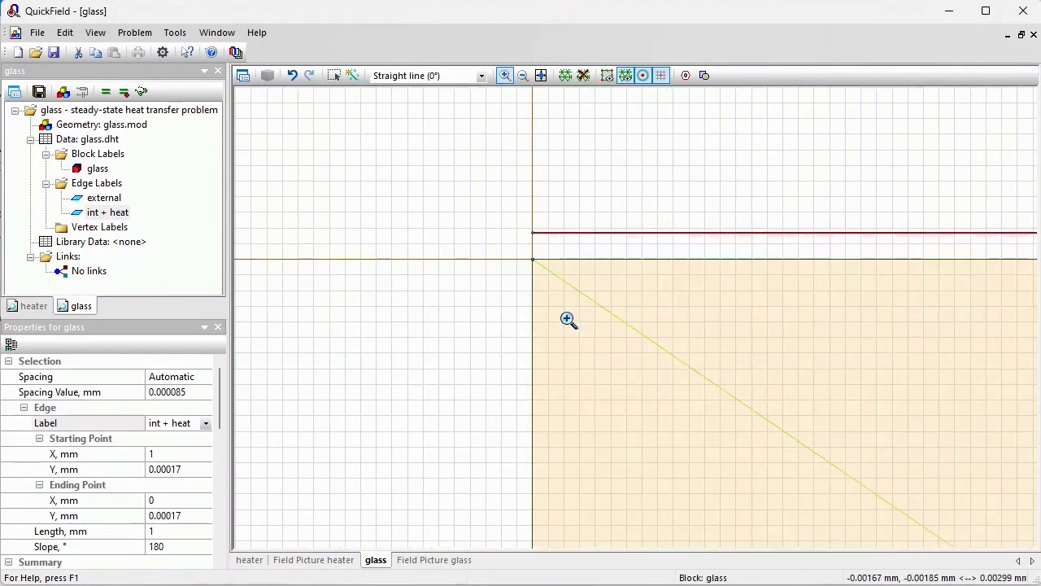
{"action": "left_click", "coordinate": [352, 75]}
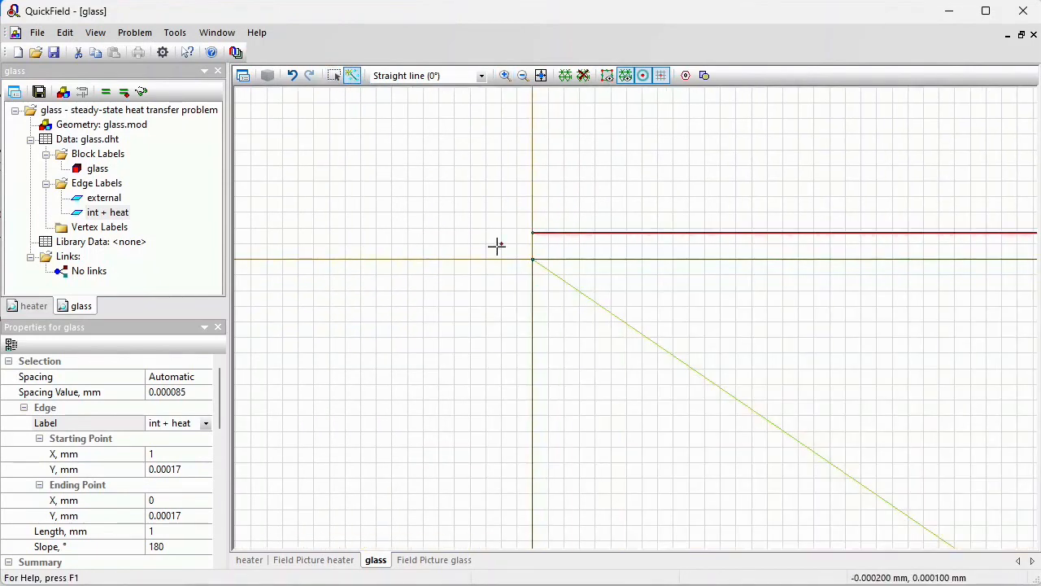
{"action": "left_click_drag", "start_coordinate": [529, 262], "coordinate": [532, 231]}
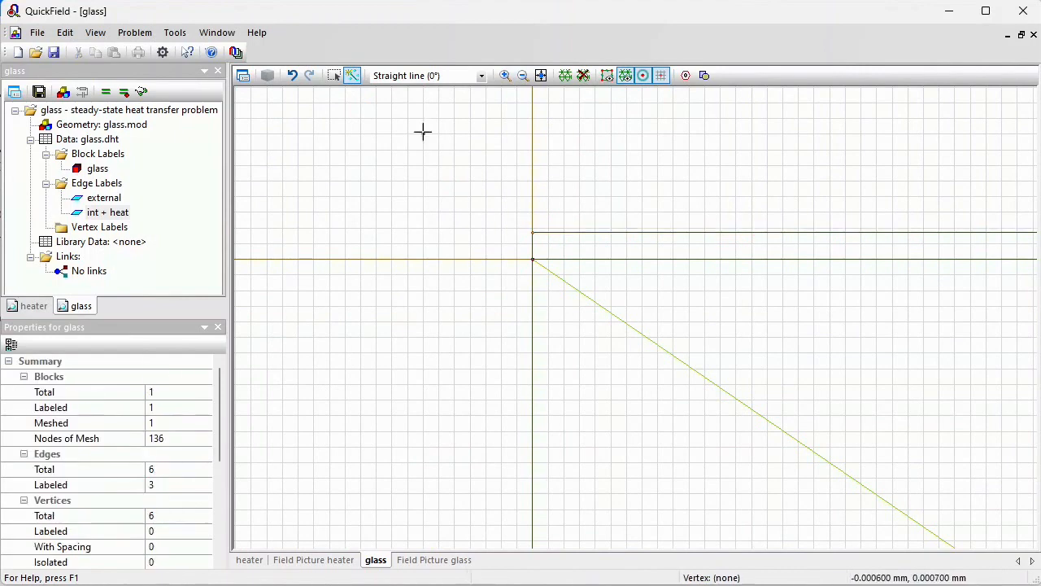
{"action": "left_click", "coordinate": [541, 75]}
{"action": "left_click", "coordinate": [504, 75]}
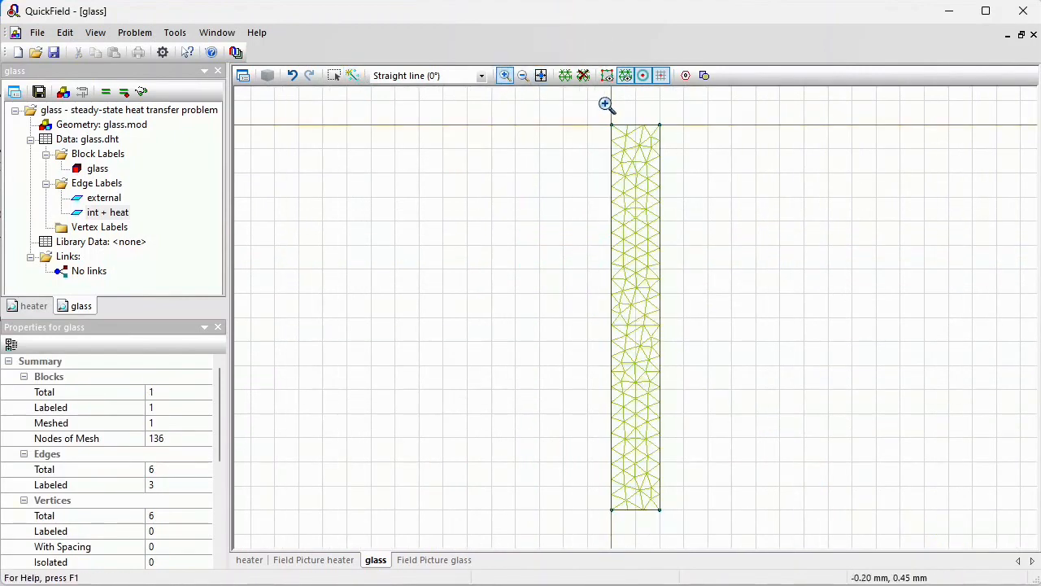
{"action": "left_click", "coordinate": [669, 140]}
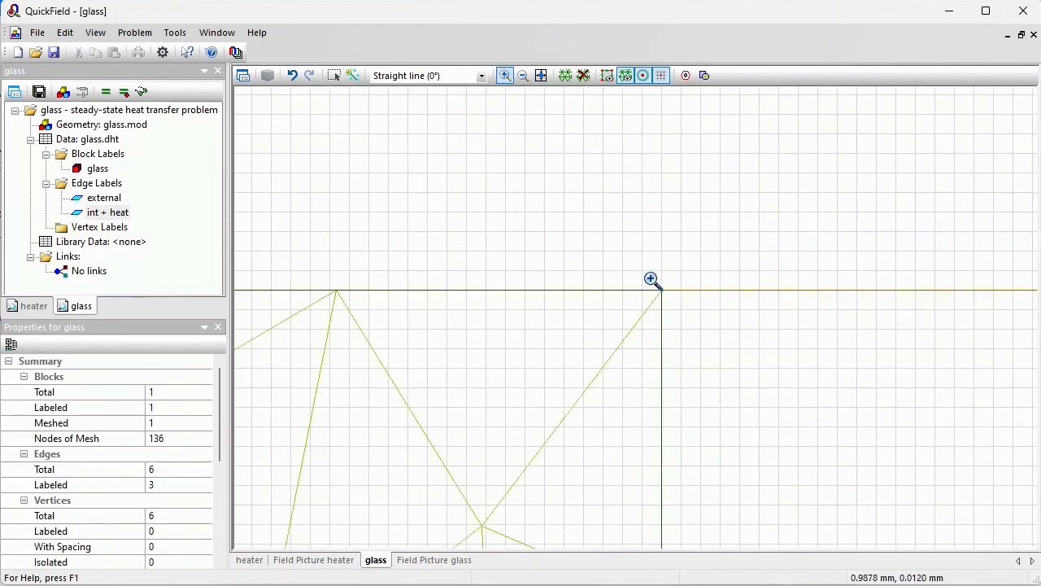
{"action": "left_click", "coordinate": [676, 297]}
{"action": "left_click_drag", "start_coordinate": [576, 356], "coordinate": [628, 396]}
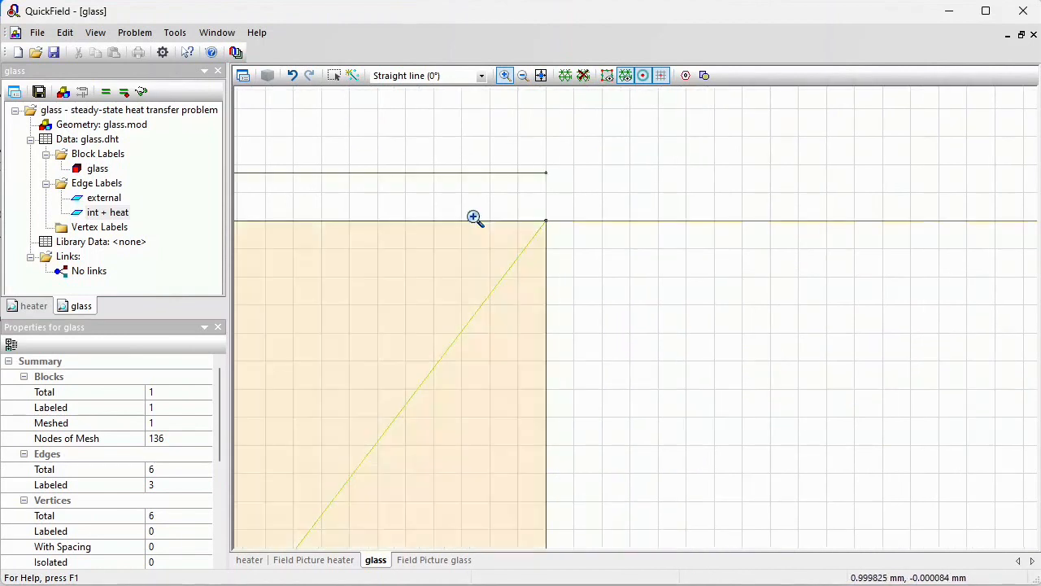
{"action": "left_click", "coordinate": [351, 75]}
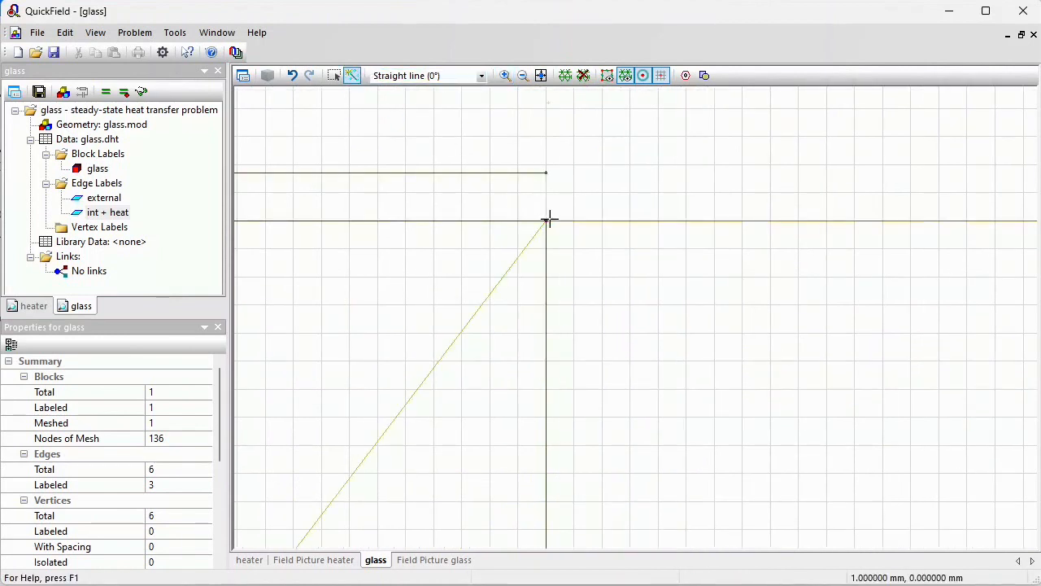
{"action": "left_click", "coordinate": [547, 172]}
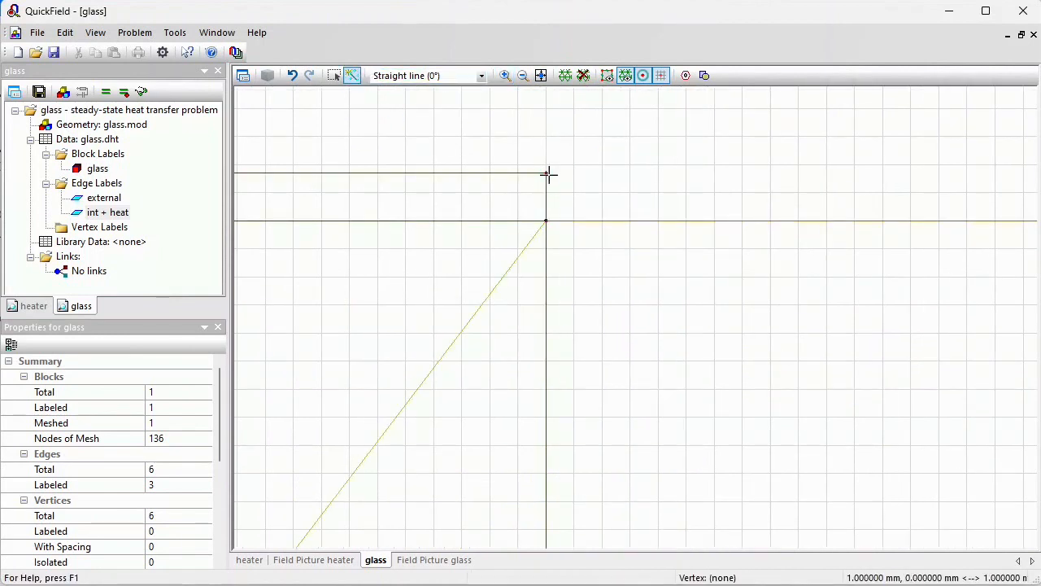
Remove the label from the edge between the film and the glass
{"action": "left_click", "coordinate": [336, 76]}
{"action": "left_click", "coordinate": [365, 227]}
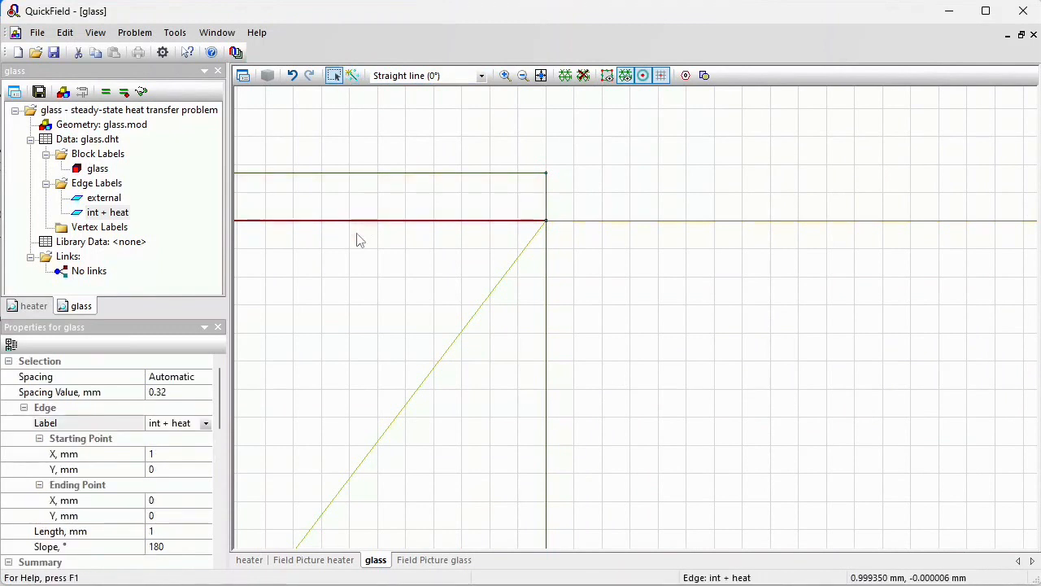
{"action": "left_click", "coordinate": [206, 423]}
{"action": "left_click", "coordinate": [206, 423]}
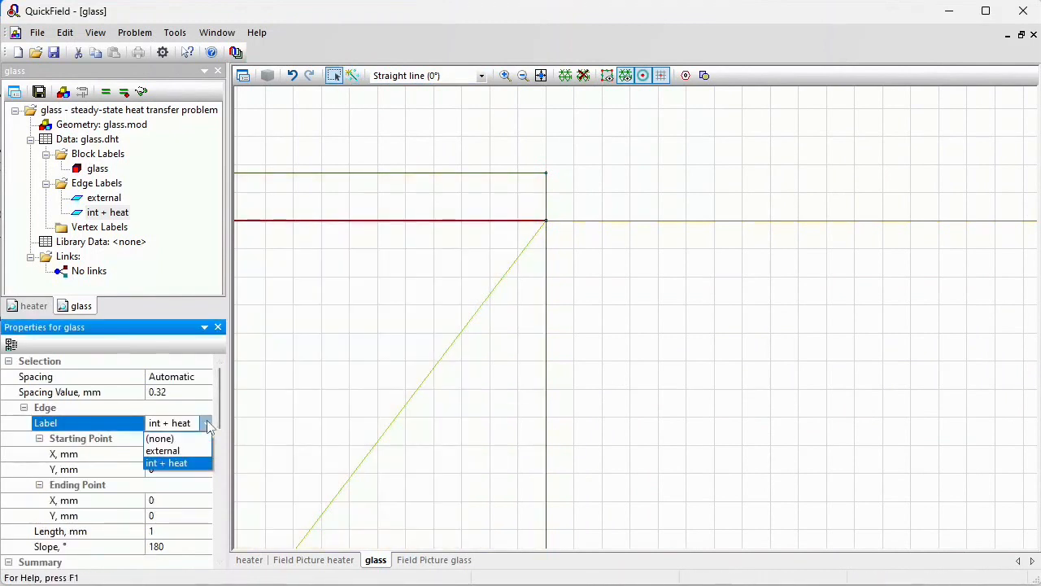
{"action": "left_click", "coordinate": [167, 434]}
Relabel the film's top edge as int
{"action": "left_click", "coordinate": [320, 175]}
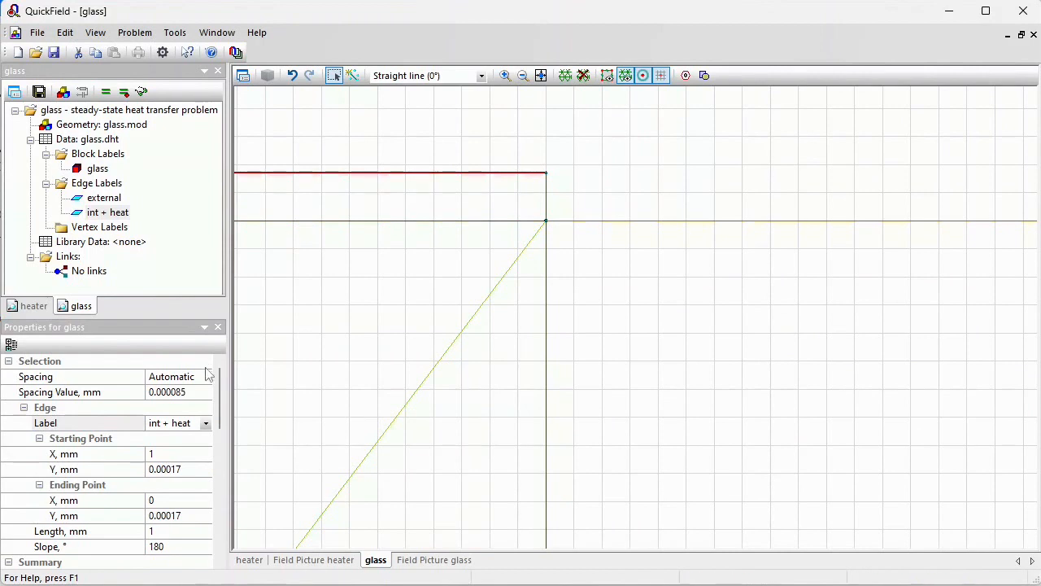
{"action": "left_click", "coordinate": [195, 423]}
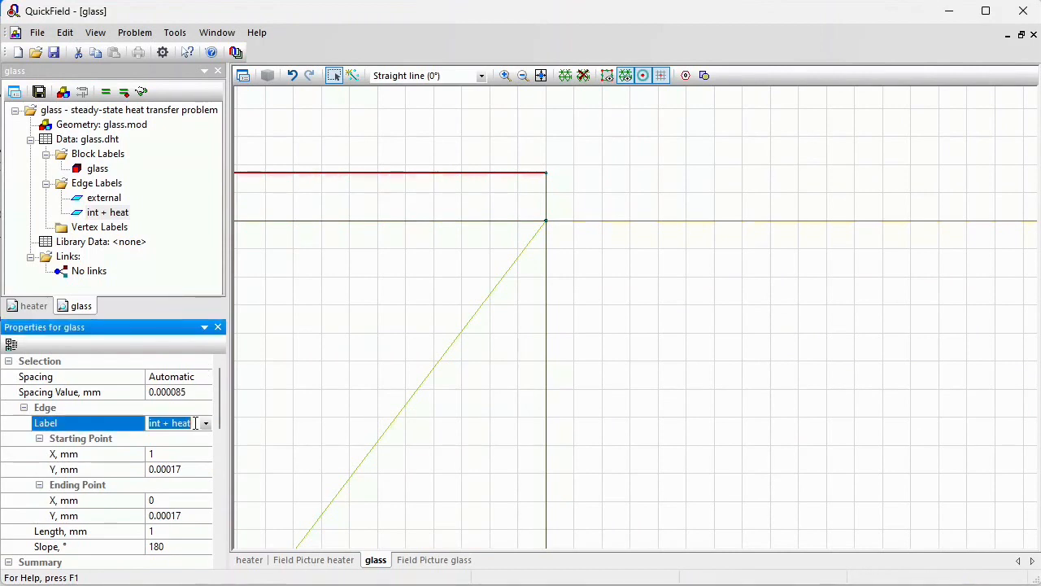
{"action": "left_click_drag", "start_coordinate": [167, 423], "coordinate": [189, 420]}
{"action": "key", "text": "BackSpace"}
{"action": "key", "text": "Return"}
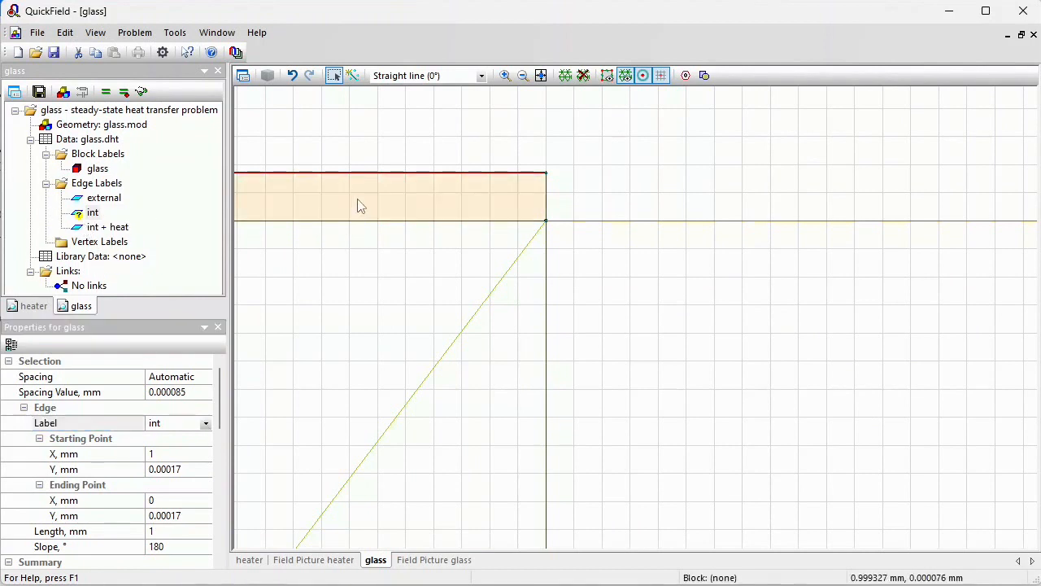
Assign a new block label named film to the thin film layer
{"action": "left_click", "coordinate": [358, 204]}
{"action": "left_click", "coordinate": [182, 424]}
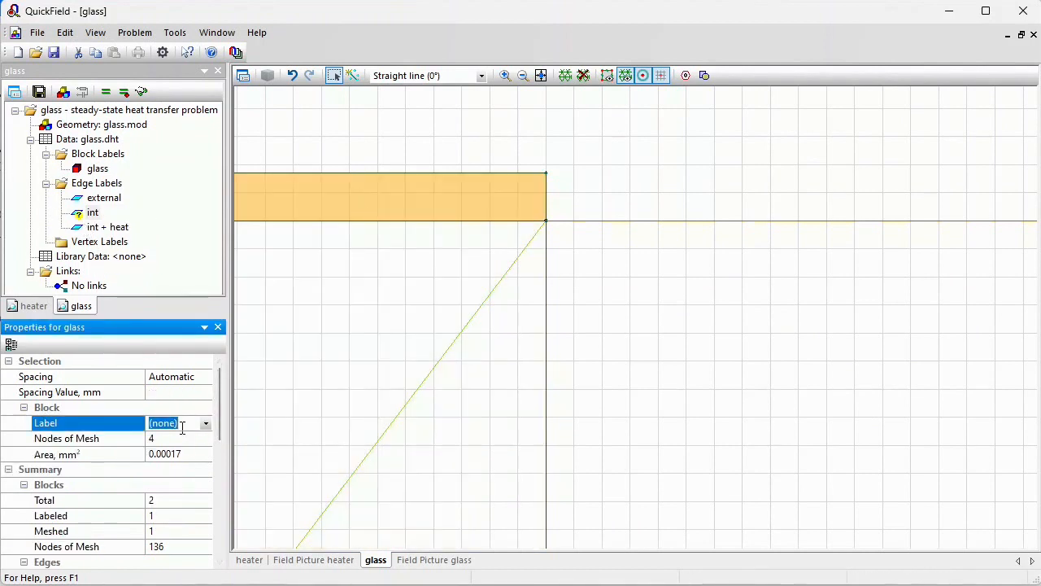
{"action": "type", "text": "film"}
{"action": "key", "text": "Return"}
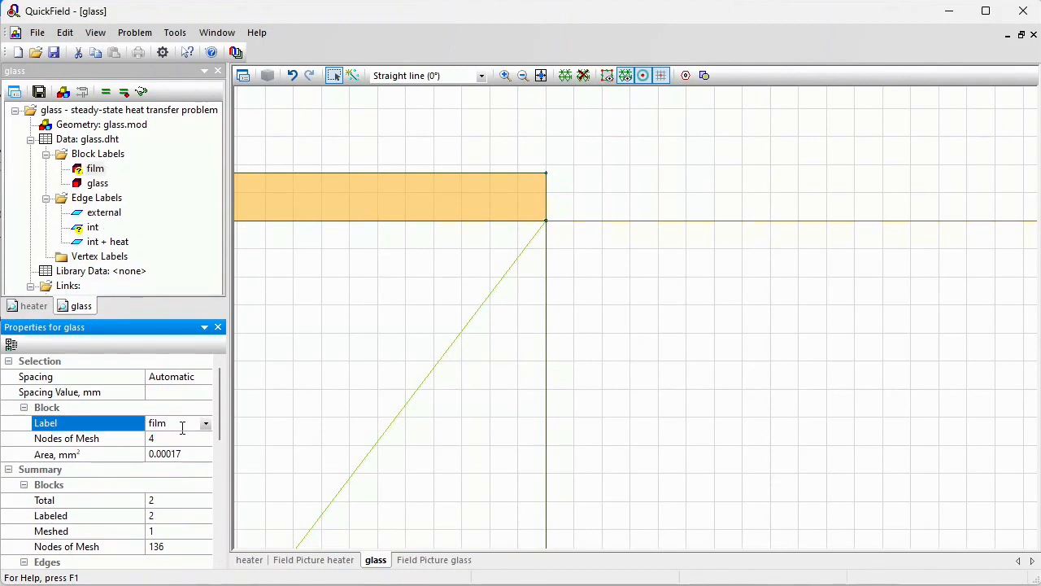
Set the film block's thermal conductivity to 4 W/K·m and its heat source to 1.85291e+9 W/m³
{"action": "double_click", "coordinate": [95, 168]}
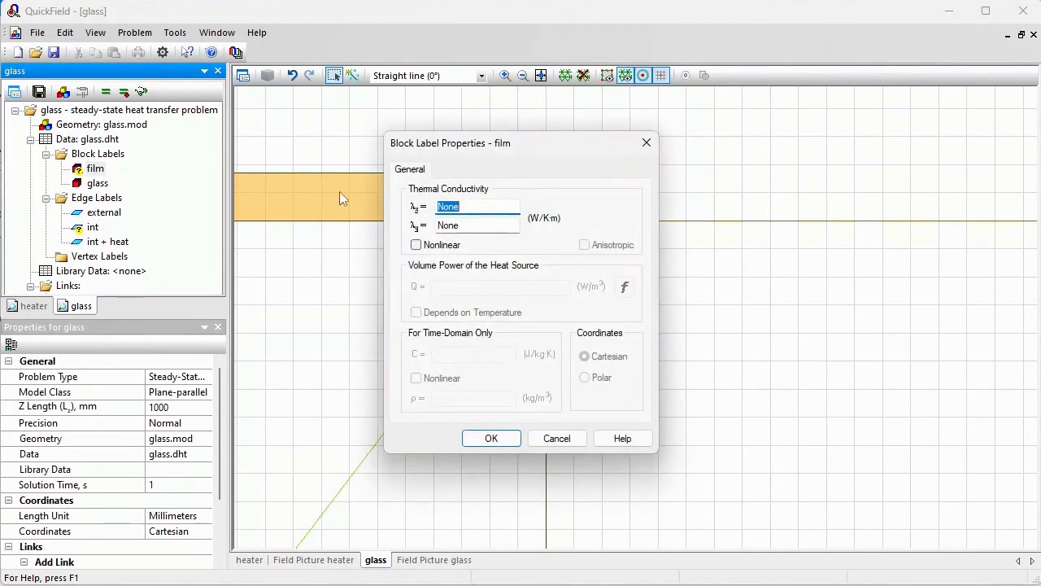
{"action": "type", "text": "4"}
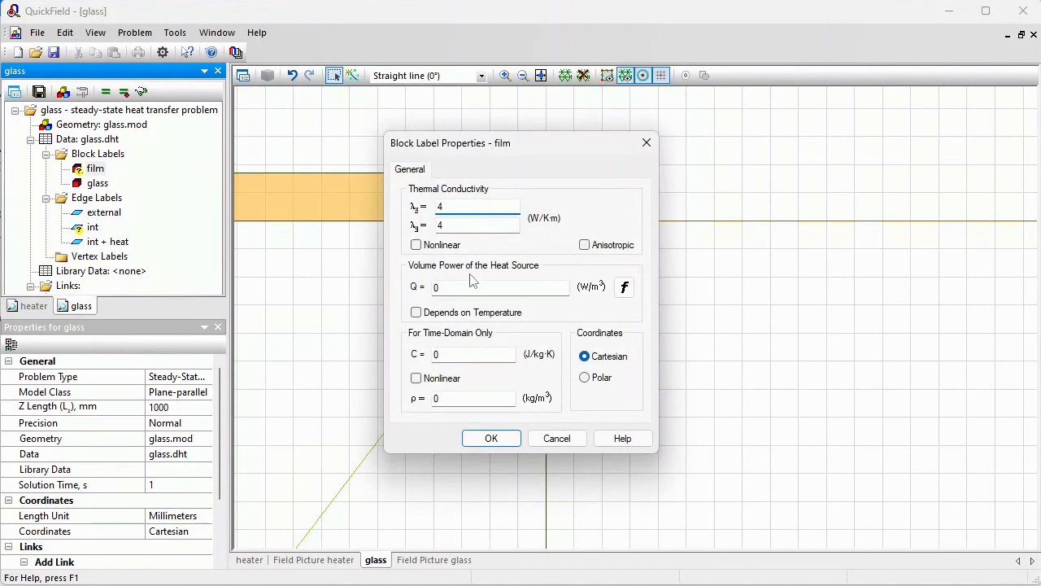
{"action": "left_click", "coordinate": [432, 287]}
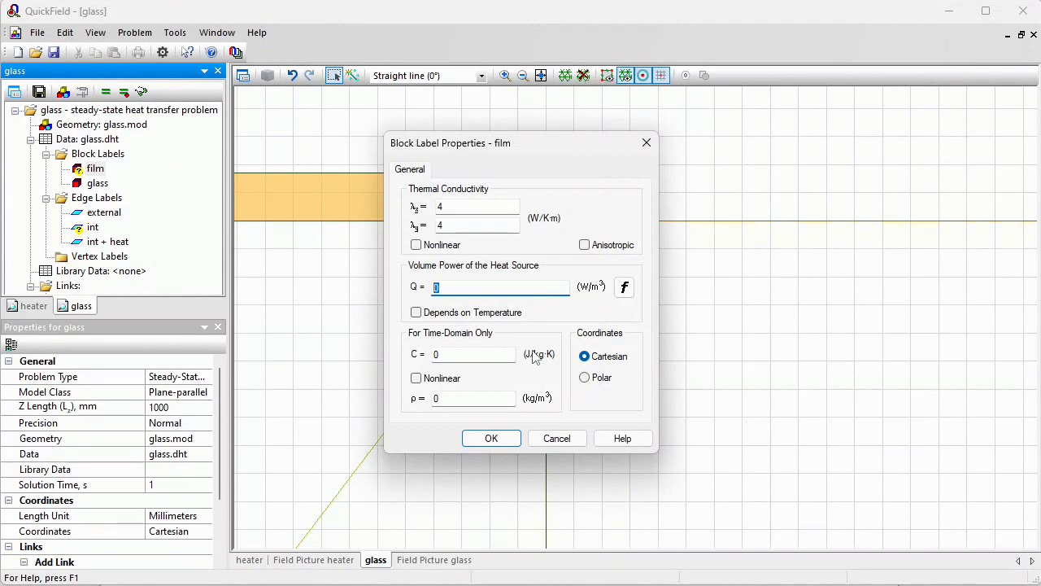
{"action": "type", "text": "1.85291e+9"}
{"action": "left_click", "coordinate": [491, 437]}
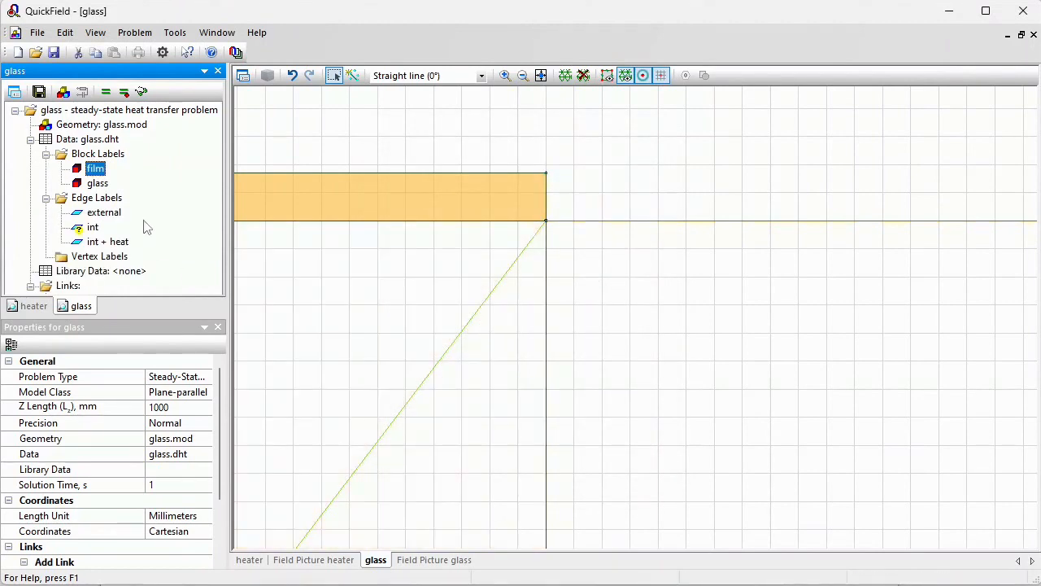
Give the int edge a convection condition with α = 8 W/K·m² and T0 = 20 °C
{"action": "double_click", "coordinate": [93, 228]}
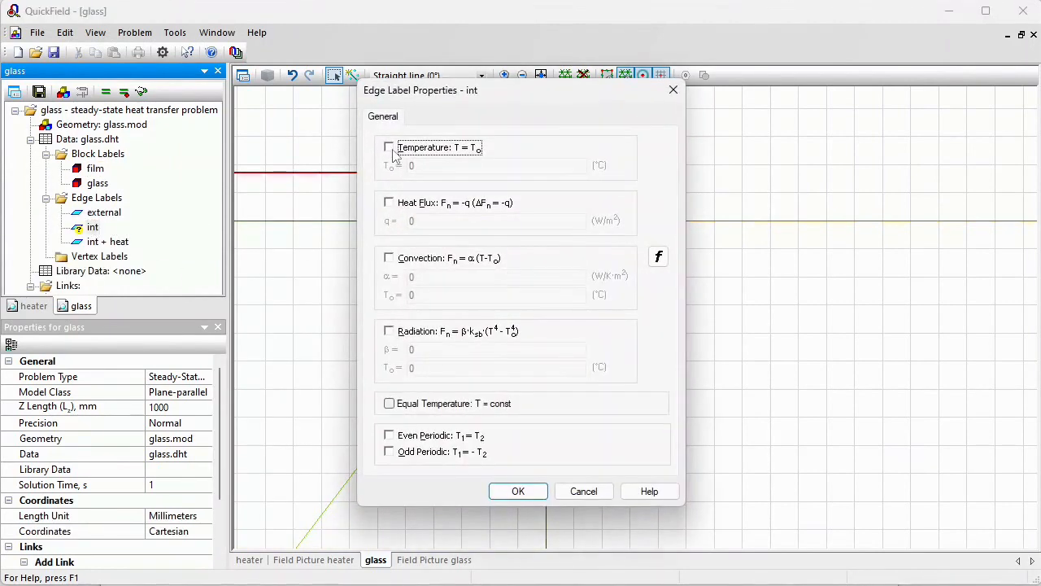
{"action": "left_click", "coordinate": [390, 258]}
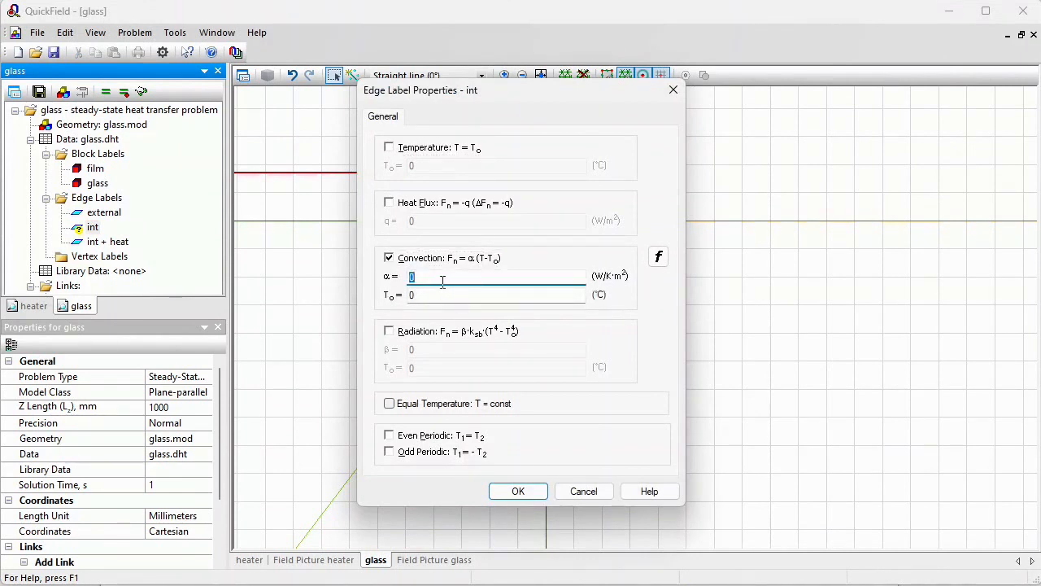
{"action": "type", "text": "8"}
{"action": "left_click", "coordinate": [441, 295]}
{"action": "type", "text": "20"}
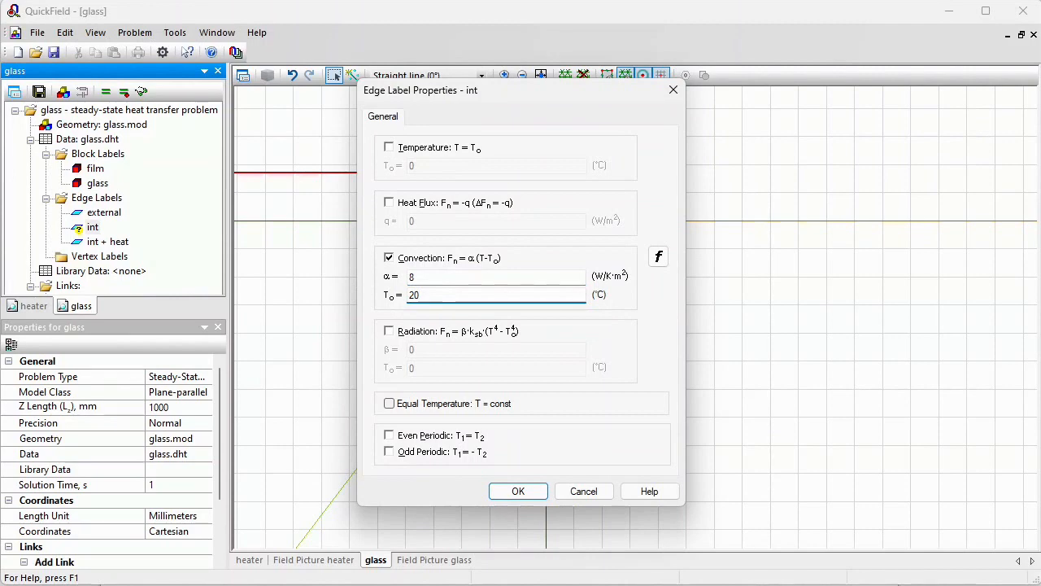
{"action": "key", "text": "Return"}
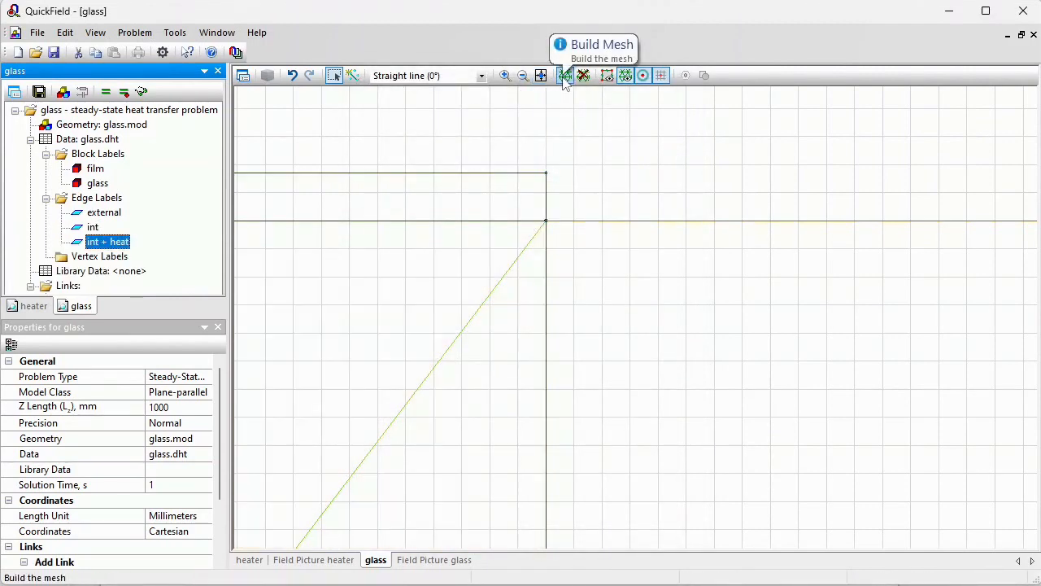
Mesh the glass geometry, save the data and solve the problem
{"action": "left_click", "coordinate": [565, 76]}
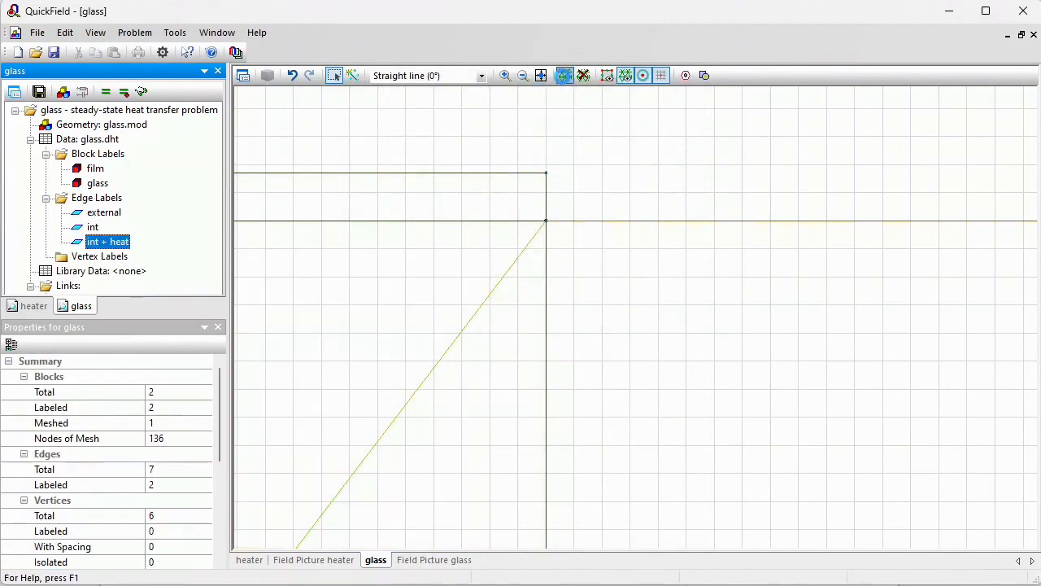
{"action": "left_click", "coordinate": [40, 93]}
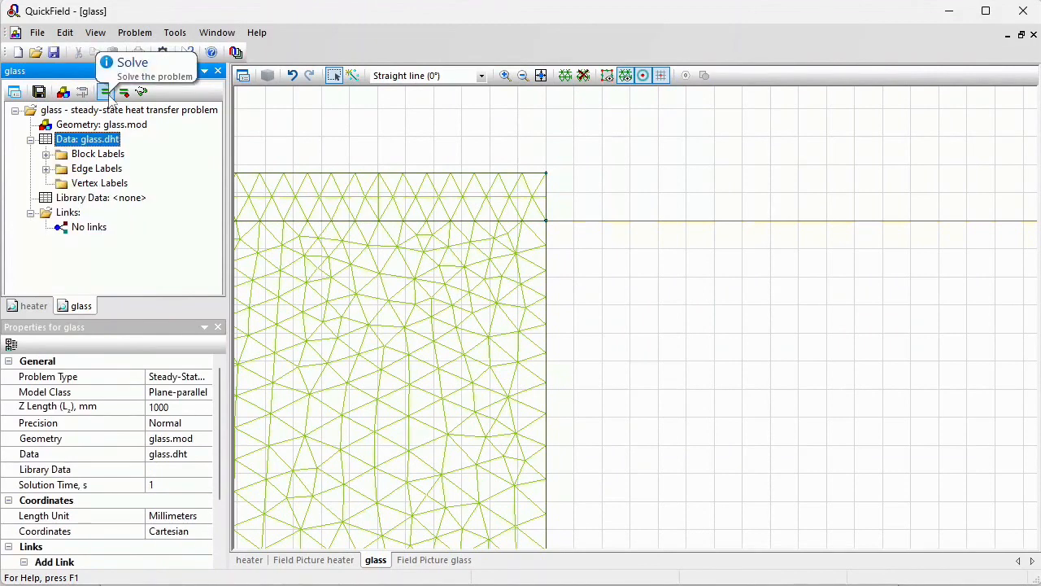
{"action": "left_click", "coordinate": [111, 97]}
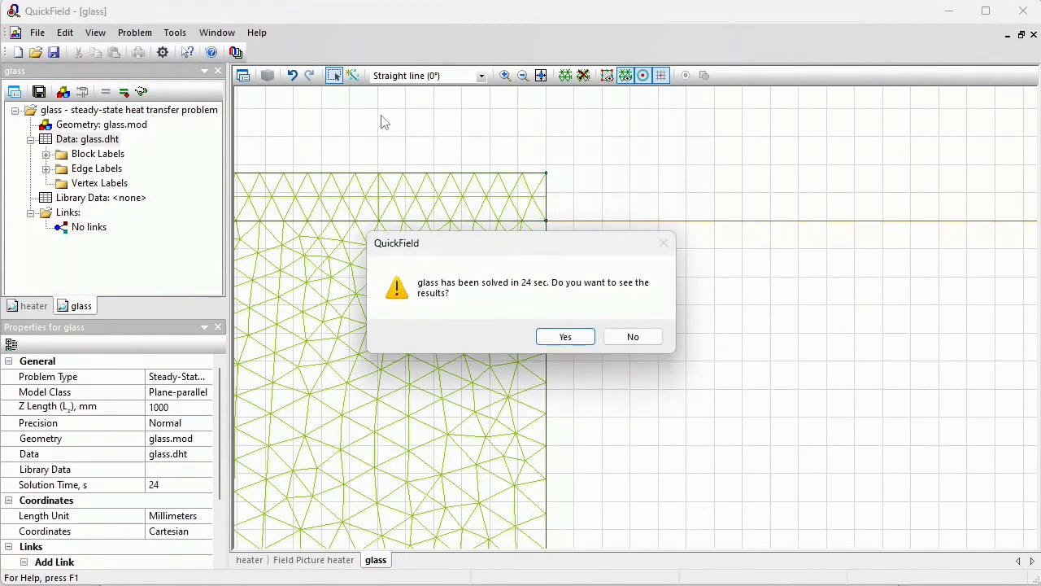
Open the glass problem's temperature results and draw a contour along the bottom edge of the glass pane
{"action": "left_click", "coordinate": [566, 340]}
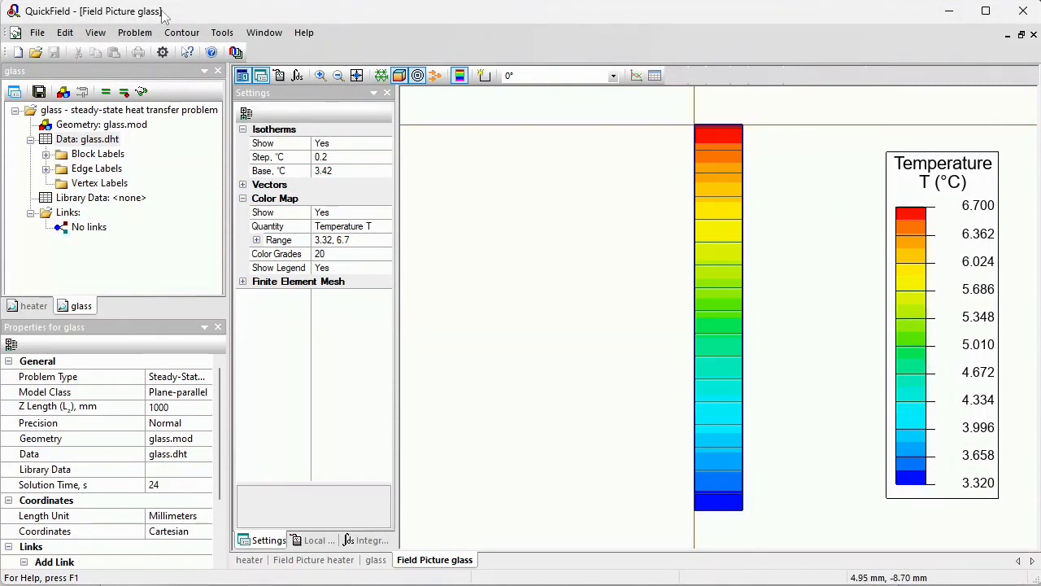
{"action": "left_click", "coordinate": [484, 75]}
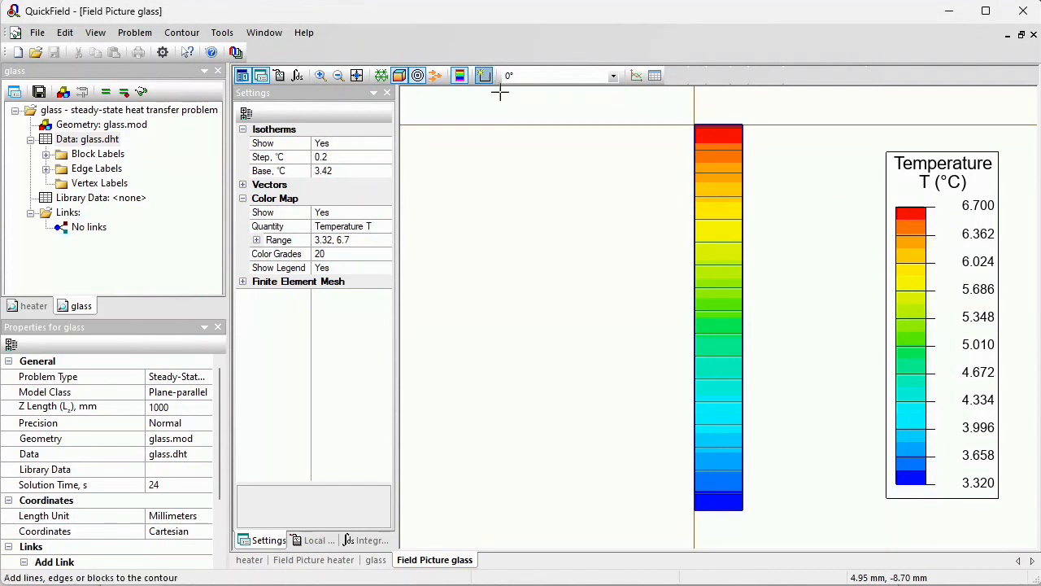
{"action": "left_click", "coordinate": [710, 510]}
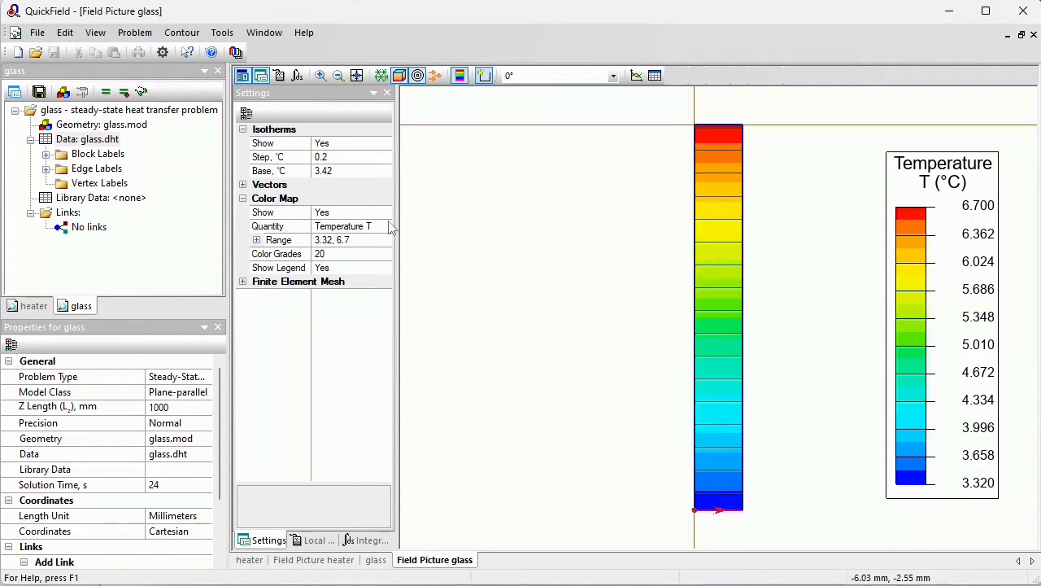
Compute the heat flux through the contour with the Integral Calculator and copy the flux value
{"action": "left_click", "coordinate": [372, 540]}
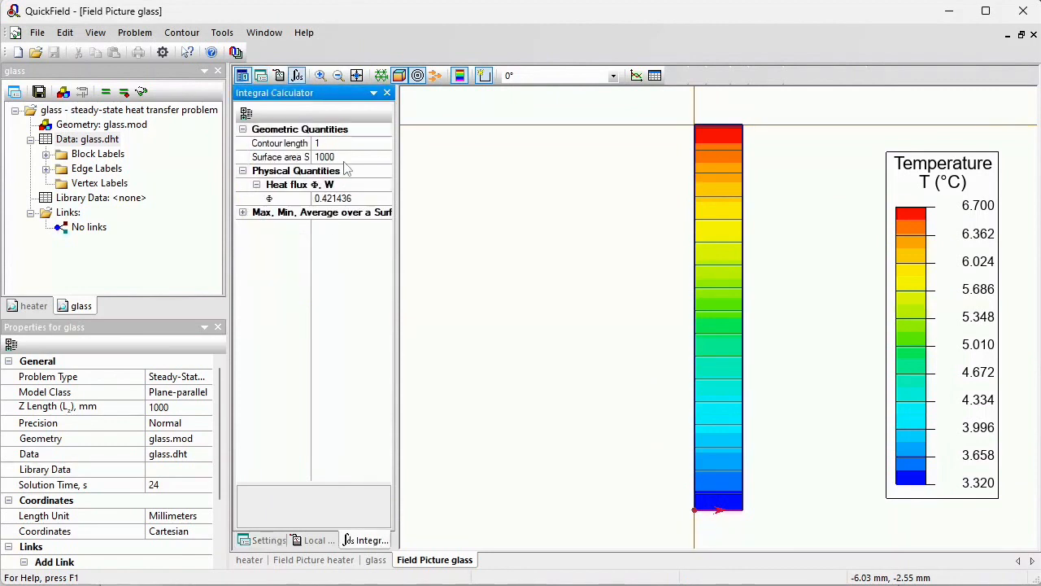
{"action": "left_click_drag", "start_coordinate": [358, 198], "coordinate": [328, 198]}
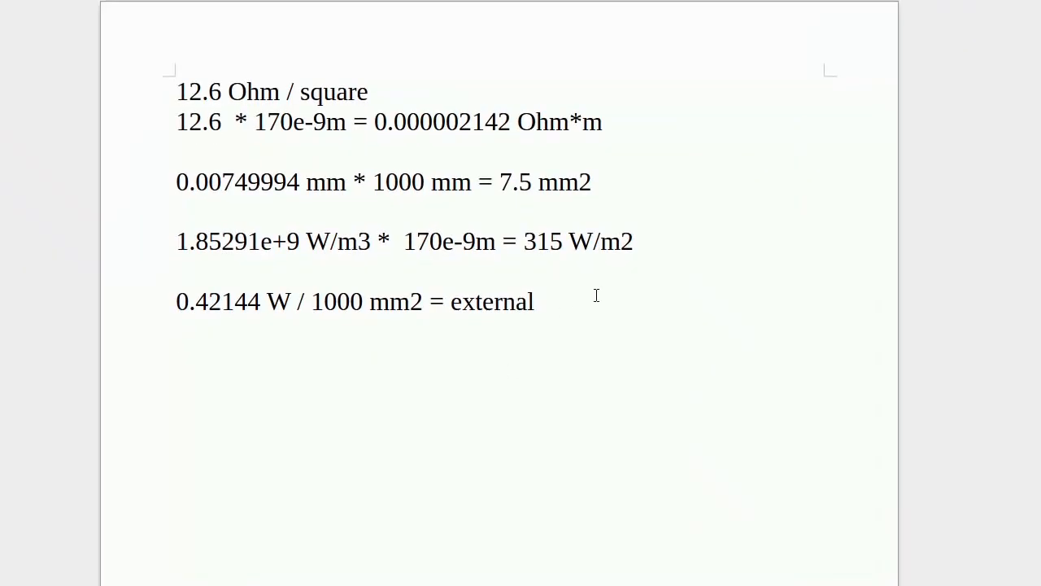
Paste the heat flux value 0.421436 into the calculation notes below the external flux line and compare it
{"action": "type", "text": "0.421436"}
{"action": "key", "text": "shift+Home"}
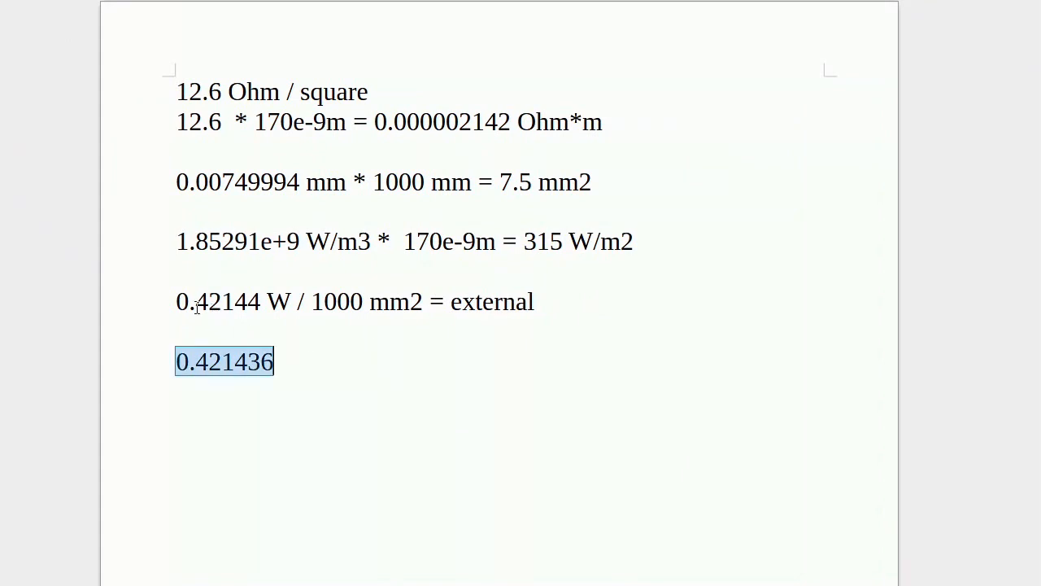
{"action": "left_click_drag", "start_coordinate": [190, 303], "coordinate": [262, 305]}
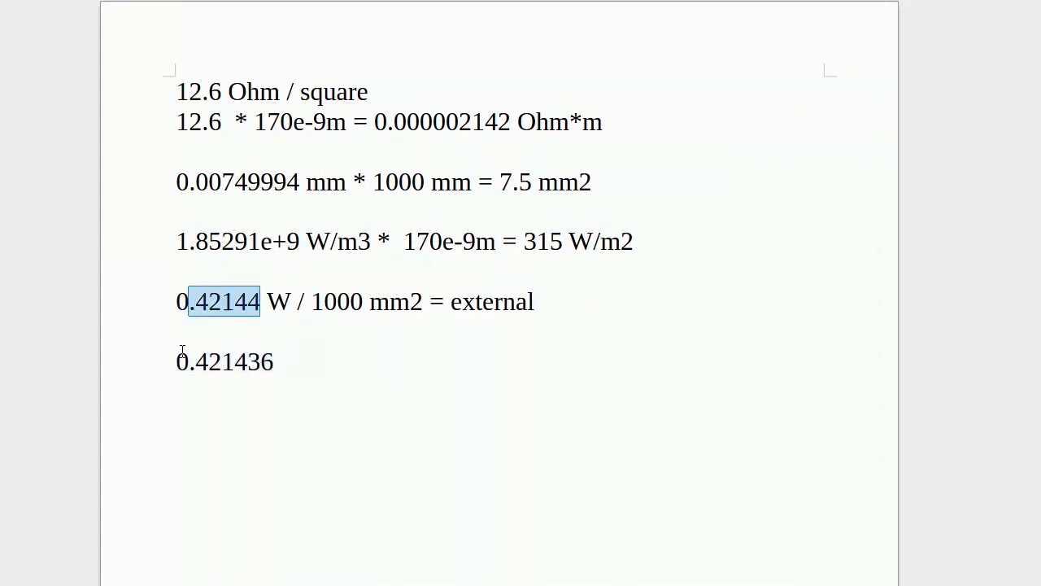
{"action": "left_click_drag", "start_coordinate": [182, 351], "coordinate": [282, 362]}
Switch to the browser and scroll through the Planar film heater example page
{"action": "key", "text": "alt+Tab"}
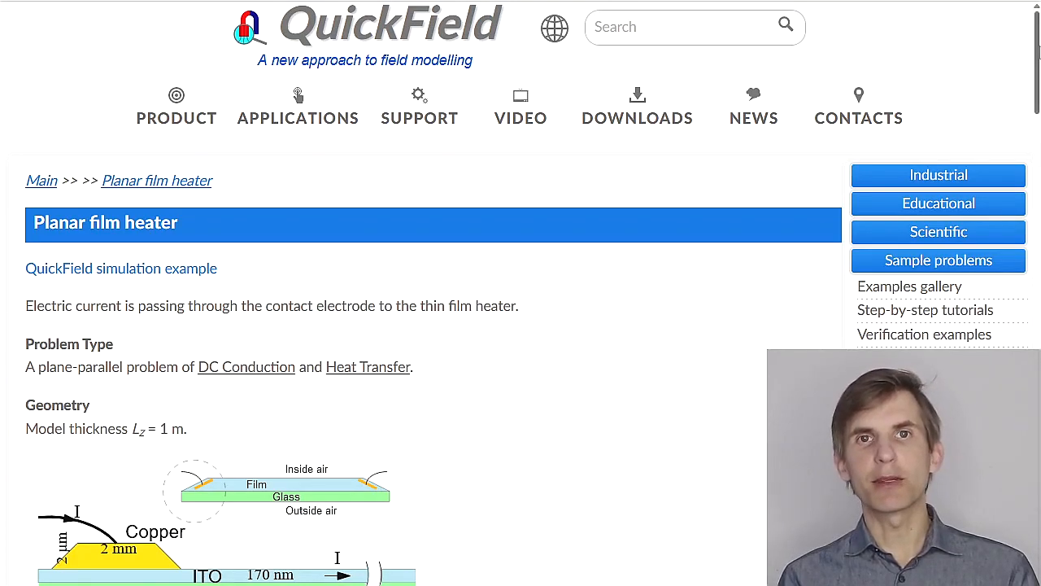
{"action": "scroll", "coordinate": [1038, 53], "scroll_direction": "down", "scroll_amount": 1}
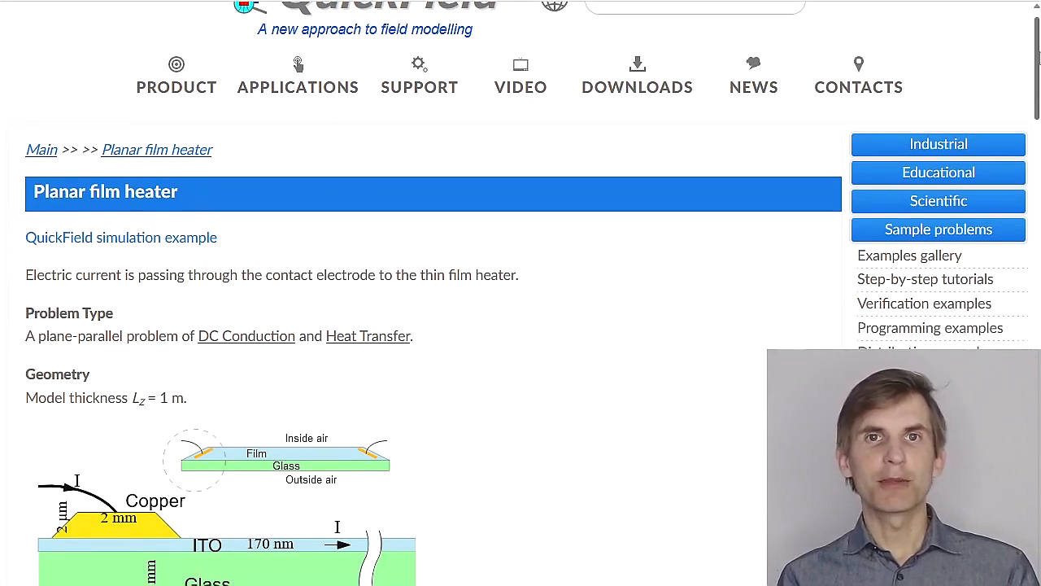